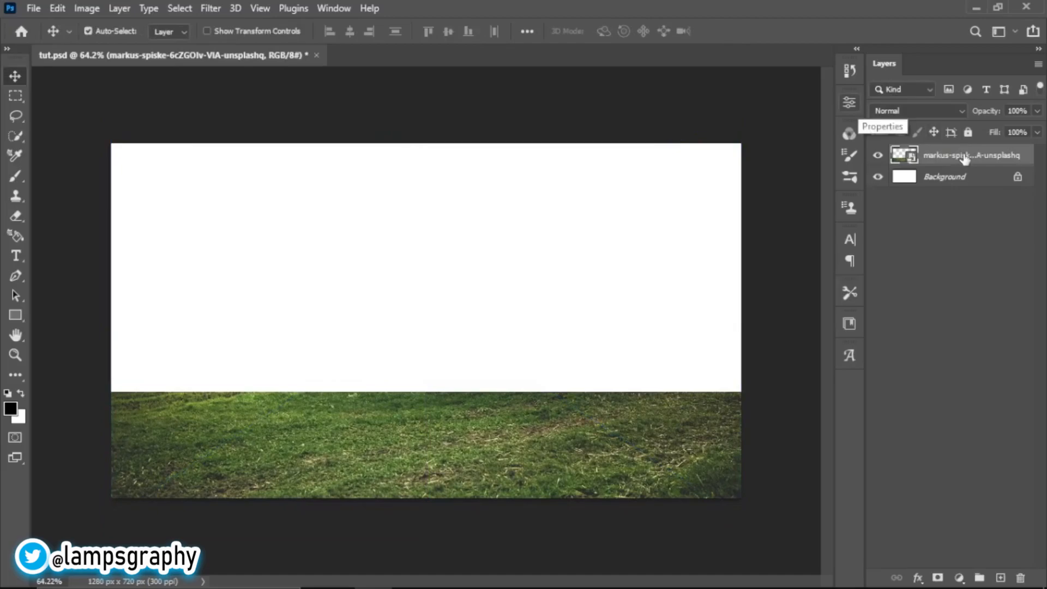
- Group the grass layer and name the group "grass"
key("ctrl+g")
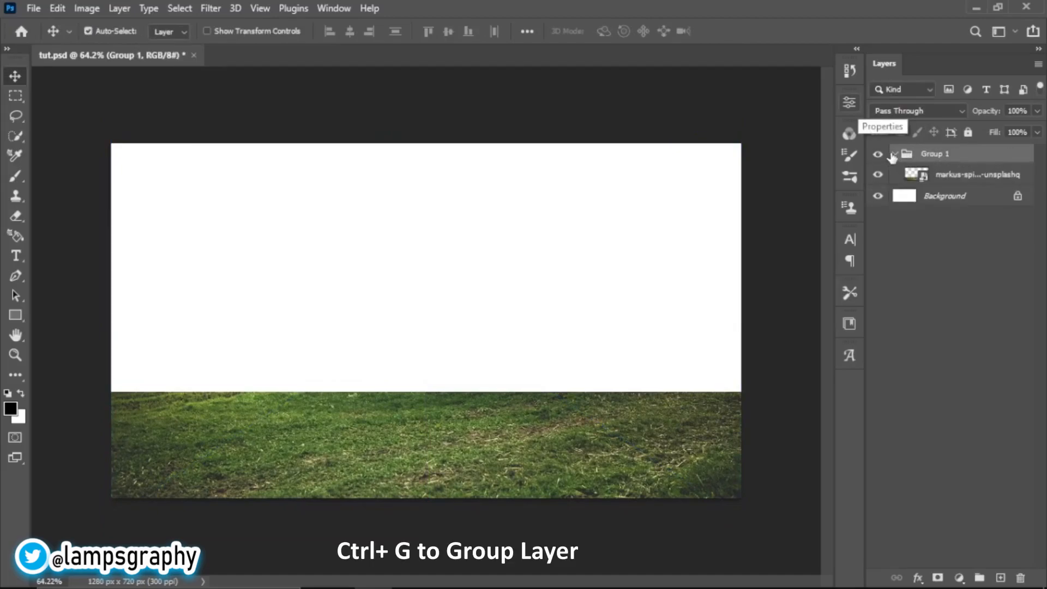
left_click(894, 155)
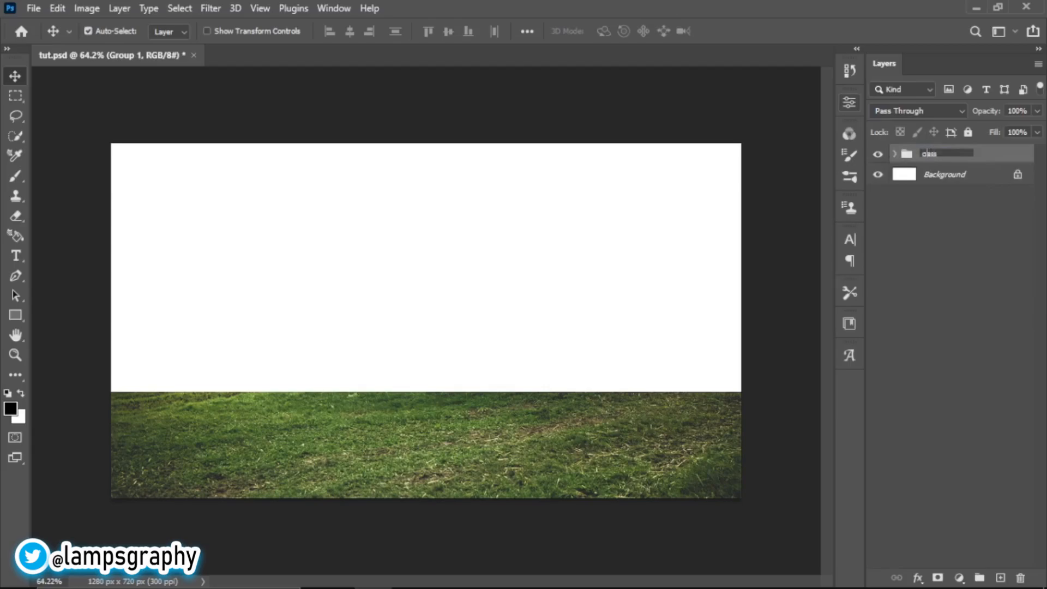
key("Return")
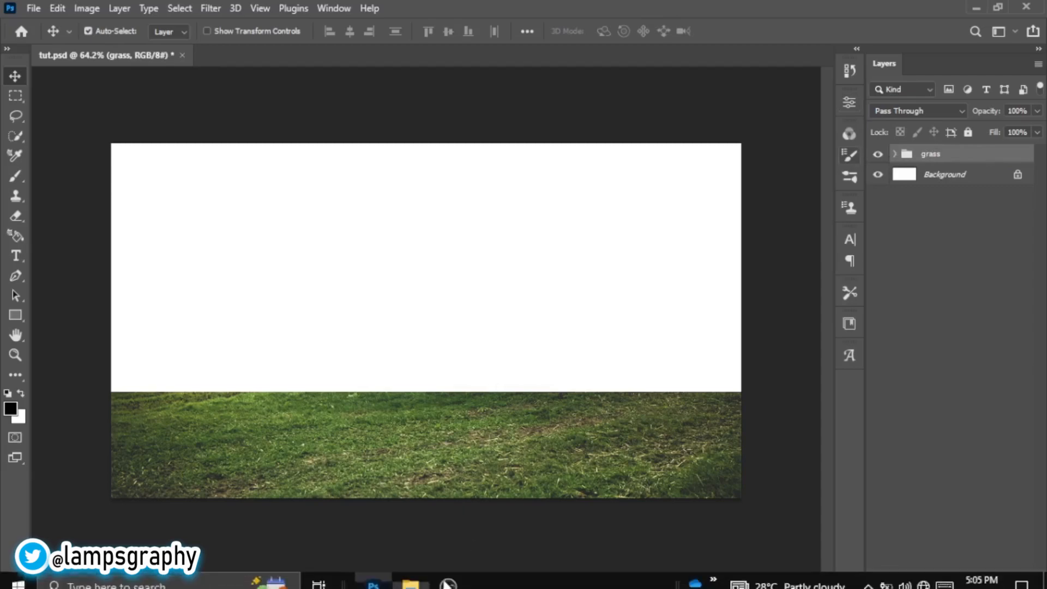
- Place the parkside_heath gate image, scale it to about 15.8%, and position it centrally along the grass horizon
left_click(413, 574)
left_click_drag(540, 355, 448, 444)
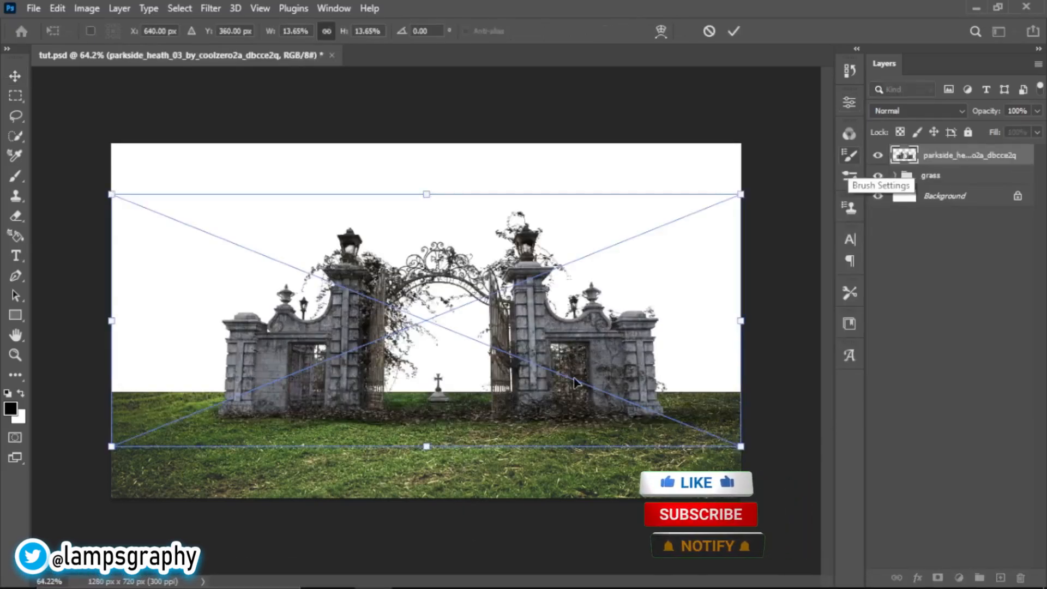
left_click_drag(741, 322, 830, 324)
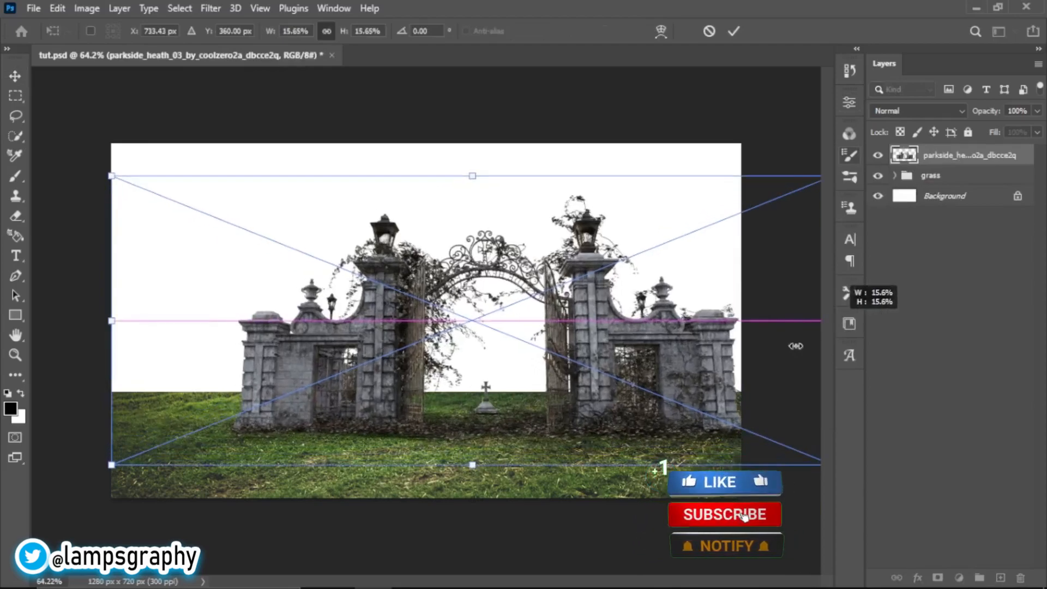
left_click_drag(650, 405, 604, 373)
left_click_drag(64, 287, 21, 287)
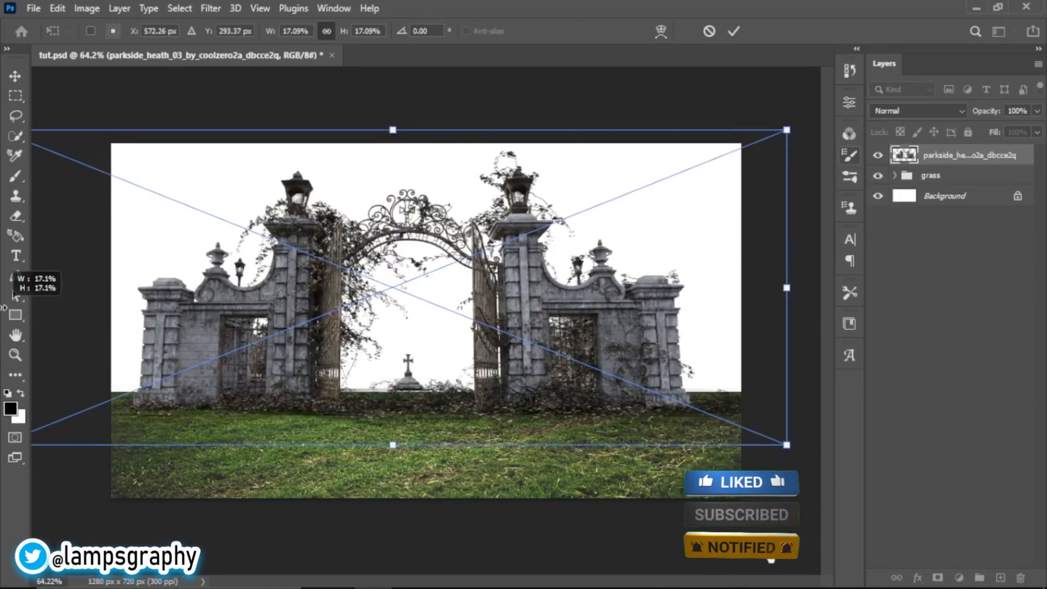
left_click_drag(787, 288, 902, 290)
left_click_drag(655, 356, 642, 350)
left_click_drag(426, 454, 426, 442)
left_click_drag(571, 394, 560, 394)
left_click_drag(415, 442, 416, 423)
left_click_drag(539, 384, 541, 396)
left_click_drag(417, 435, 417, 409)
left_click_drag(516, 312, 515, 333)
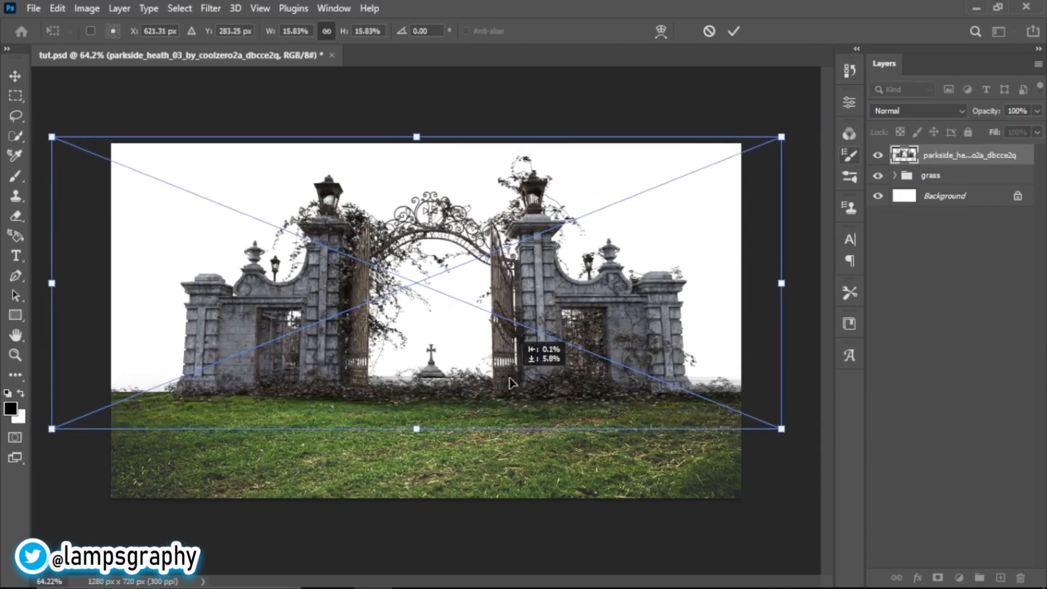
left_click(733, 34)
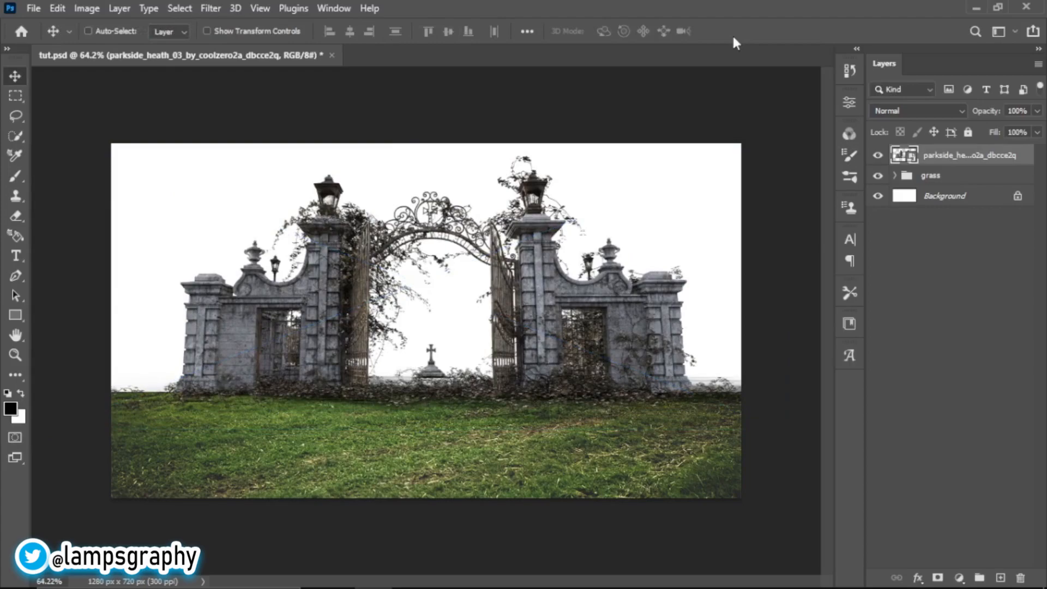
- Group the gate layer and name the group "gate"
key("ctrl+g")
left_click(895, 155)
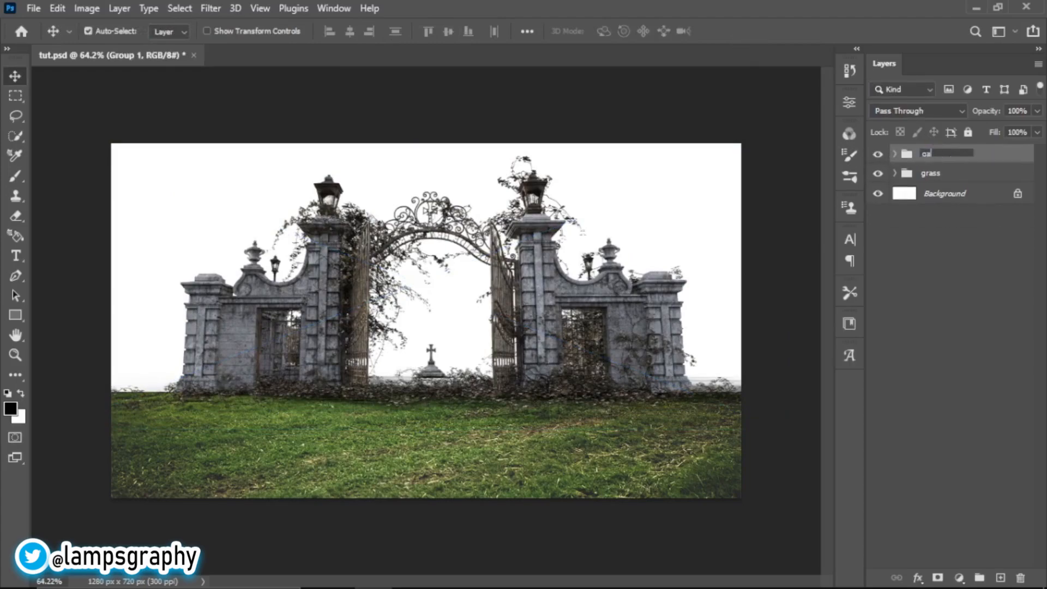
left_click(935, 150)
type("gate")
key("Return")
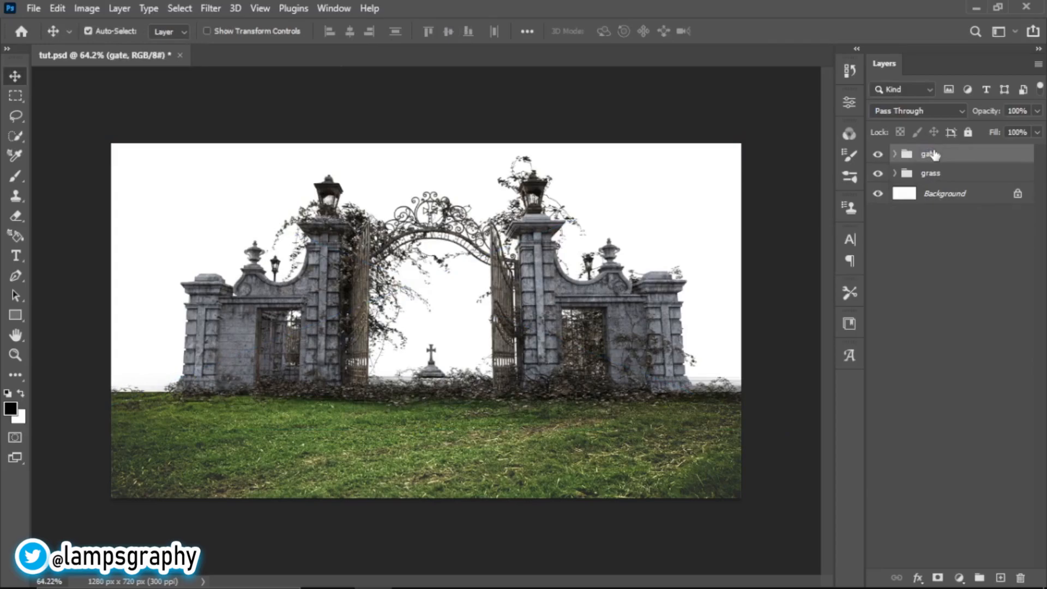
- Add a layer mask to the gate image and erase the grave cross and shrubs between the open gates
left_click(896, 155)
left_click(928, 175)
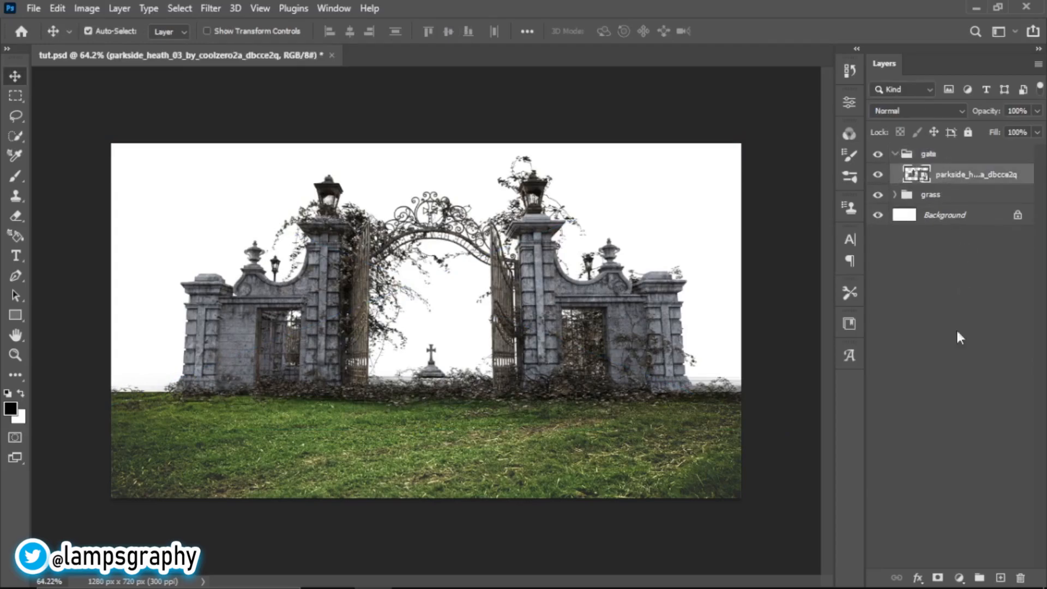
left_click(938, 578)
key("e")
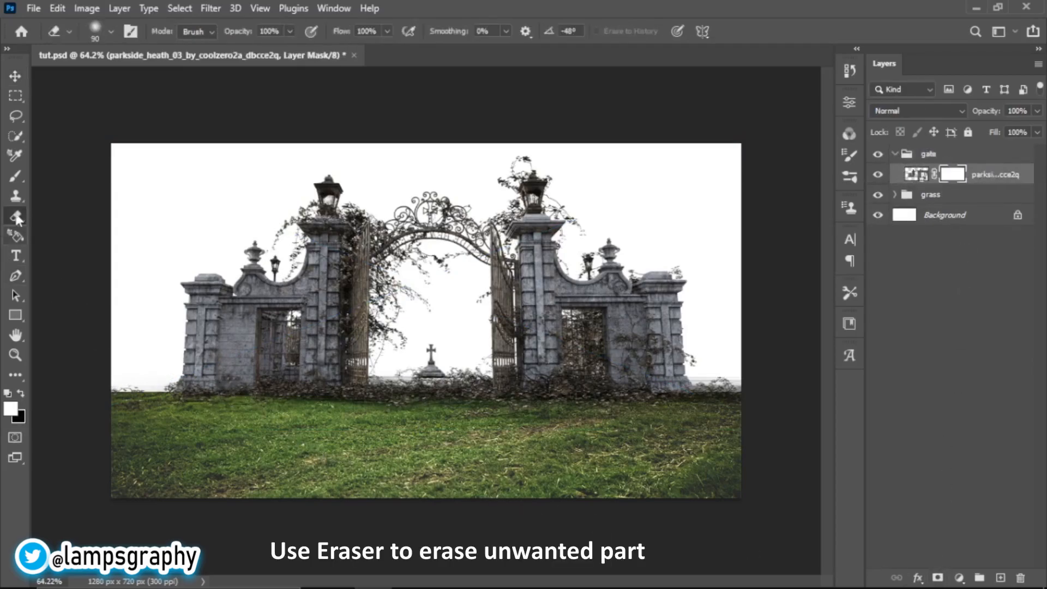
left_click(467, 393)
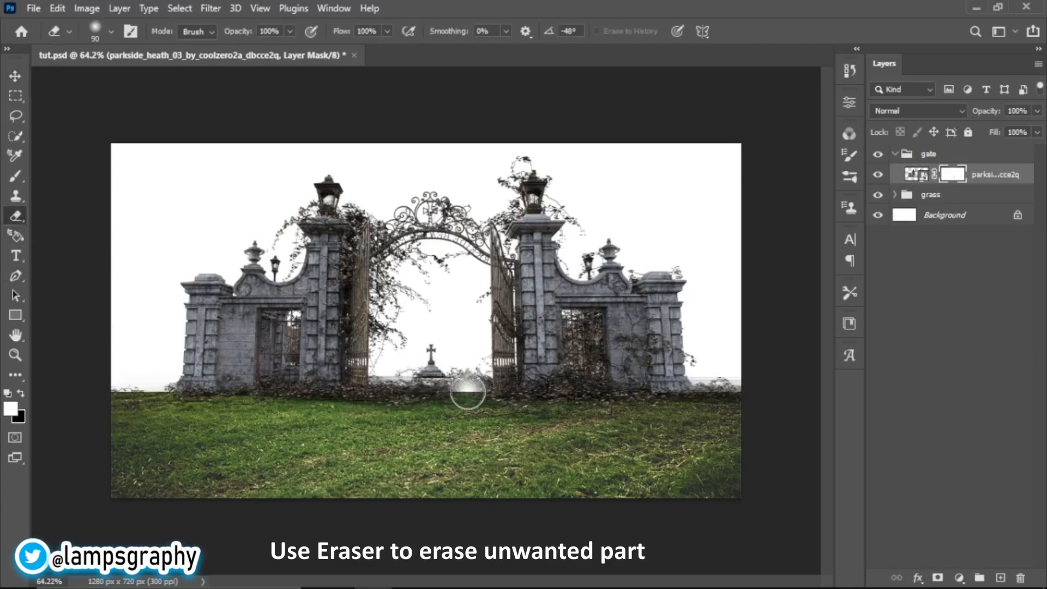
mouse_move(458, 382)
left_mouse_down()
mouse_move(423, 394)
mouse_move(401, 377)
mouse_move(400, 405)
mouse_move(372, 394)
left_mouse_up()
- Erase the leftover ground below the gate's right wall and the remains along the edges of the gate opening
key("z")
left_click(460, 32)
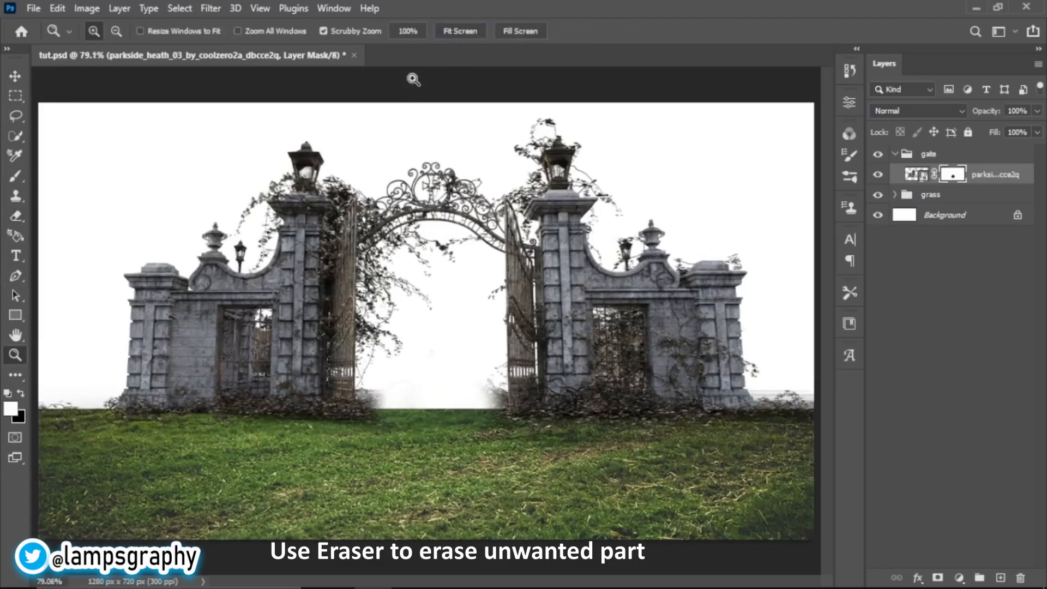
key("e")
left_click(111, 32)
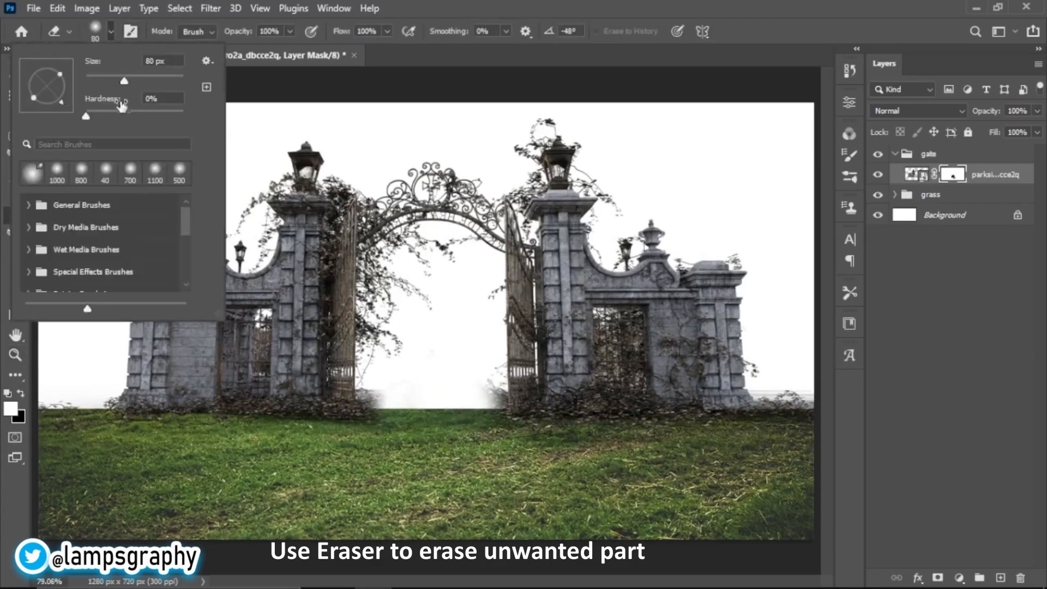
left_click(449, 4)
key("bracketright")
key("bracketright")
key("bracketright")
mouse_move(739, 461)
left_mouse_down()
mouse_move(485, 450)
mouse_move(470, 395)
mouse_move(491, 371)
mouse_move(382, 404)
mouse_move(373, 383)
left_mouse_up()
key("bracketleft")
key("bracketleft")
key("bracketleft")
key("bracketleft")
key("bracketleft")
key("bracketleft")
key("bracketleft")
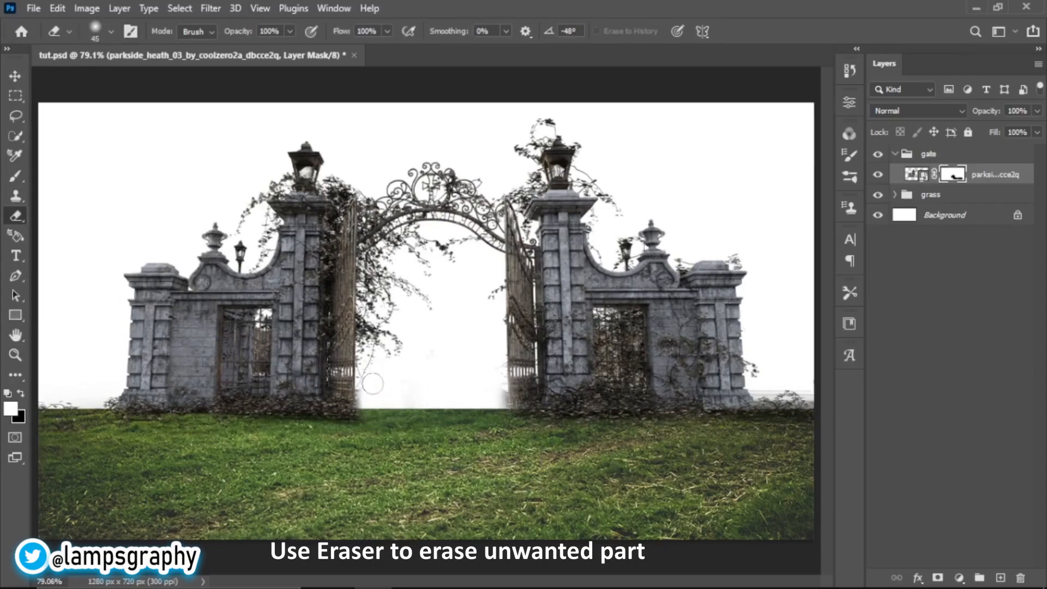
- Enlarge the eraser to about 125 px and erase the leftover ground below the gate's left wall
key("bracketright")
key("bracketright")
key("bracketright")
key("bracketright")
key("bracketright")
key("bracketright")
key("bracketright")
key("bracketright")
key("bracketright")
left_click_drag(377, 431, 143, 437)
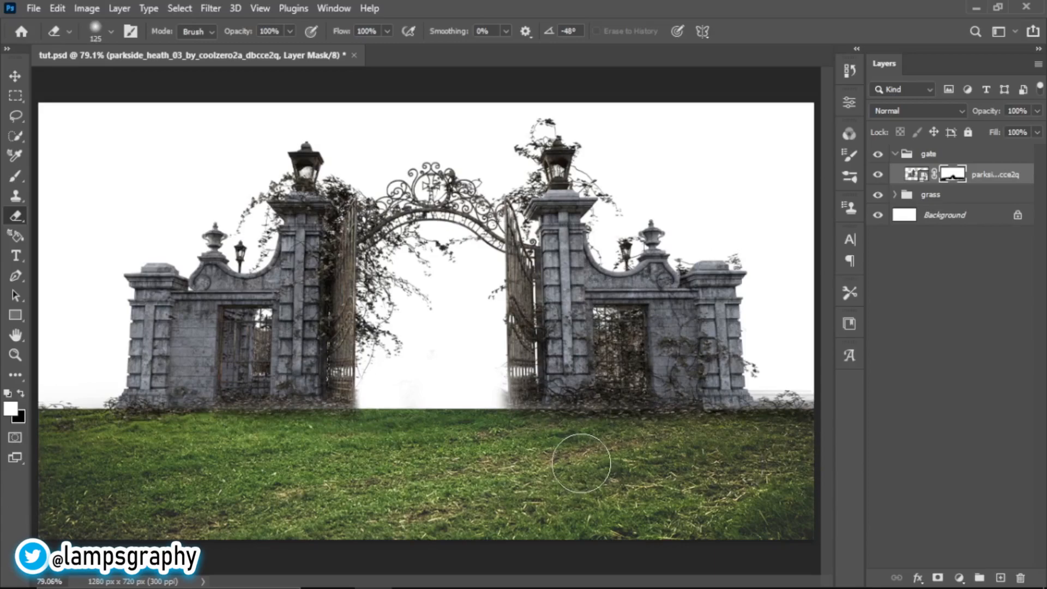
- Nudge the masked gate layer slightly downward so its base sits on the grass
key("v")
key("Down")
key("Down")
key("Down")
key("Down")
key("Down")
key("Down")
key("Down")
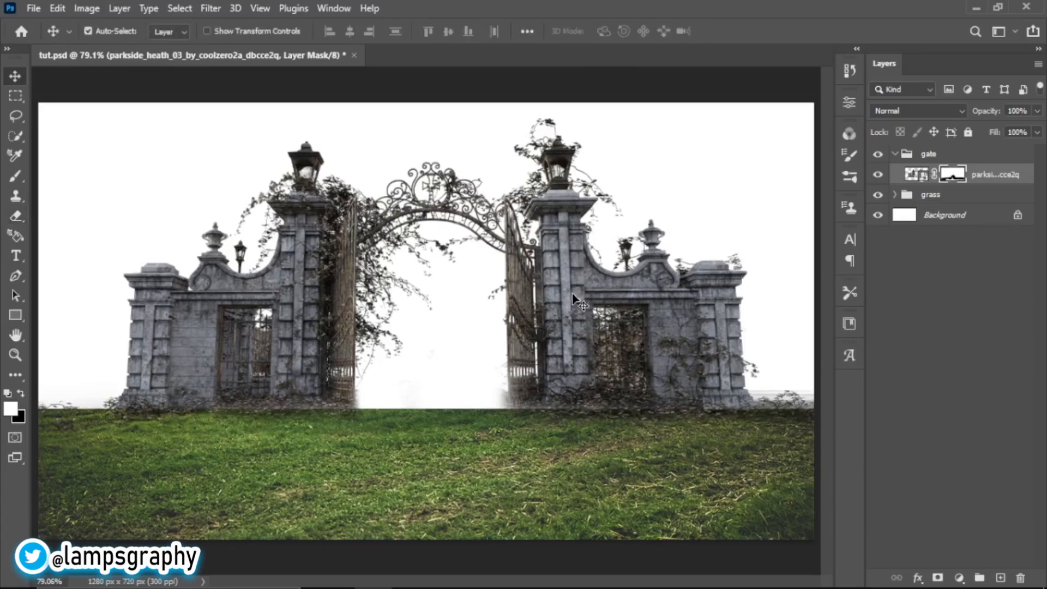
key("Down")
key("Down")
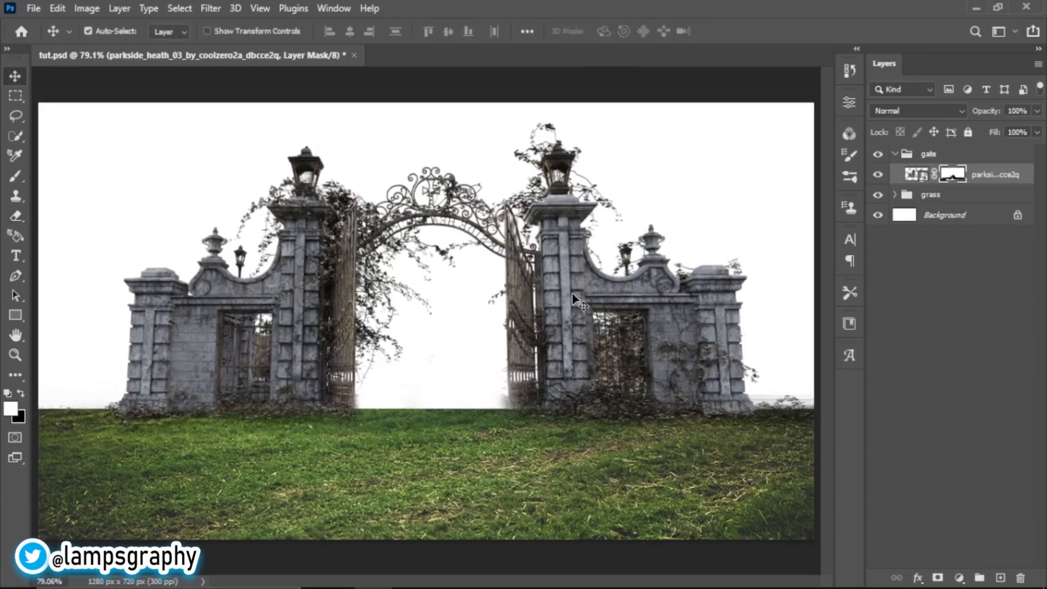
- Convert the masked gate layer to a smart object and collapse the gate group
right_click(984, 175)
left_click(846, 172)
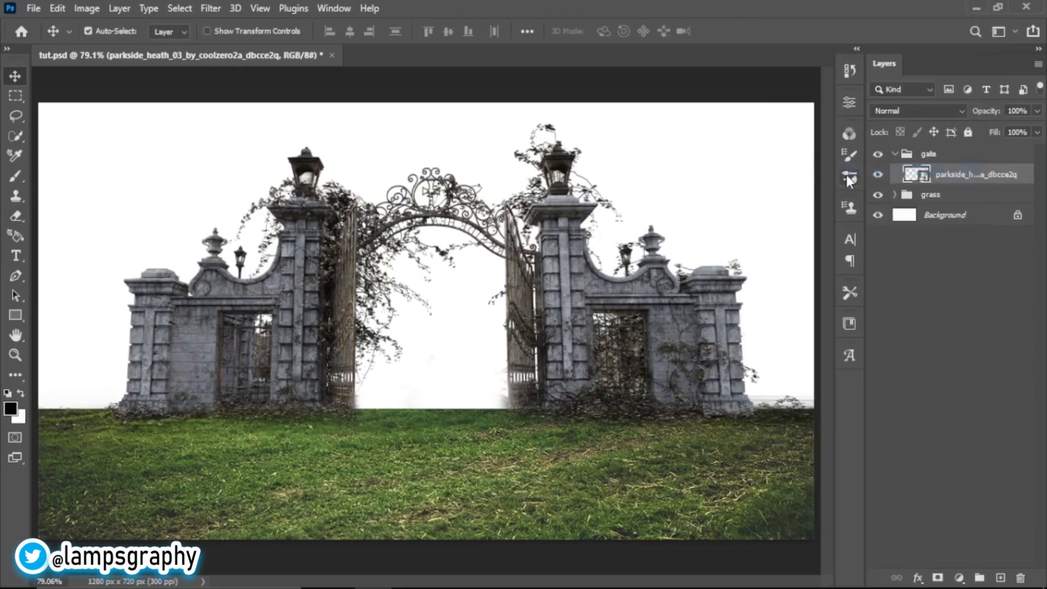
left_click(895, 154)
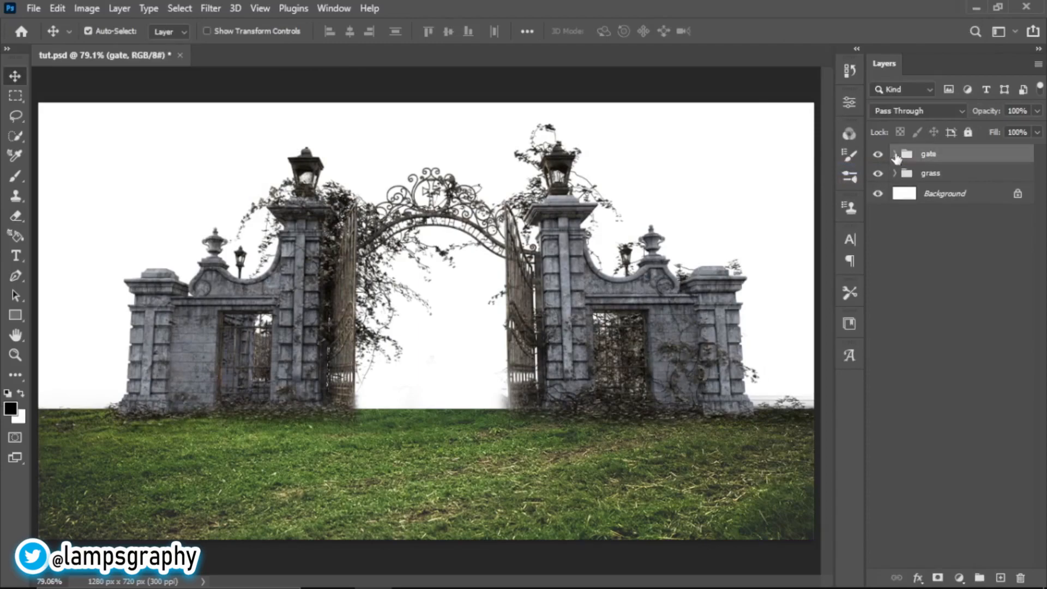
- Place the geothermal_area_20 boardwalk image and position it across the grass, leading up to the gate opening
left_click(410, 579)
left_click(289, 362)
left_click_drag(412, 499, 411, 495)
left_click_drag(589, 321, 466, 488)
left_click_drag(493, 469, 473, 479)
left_click(733, 34)
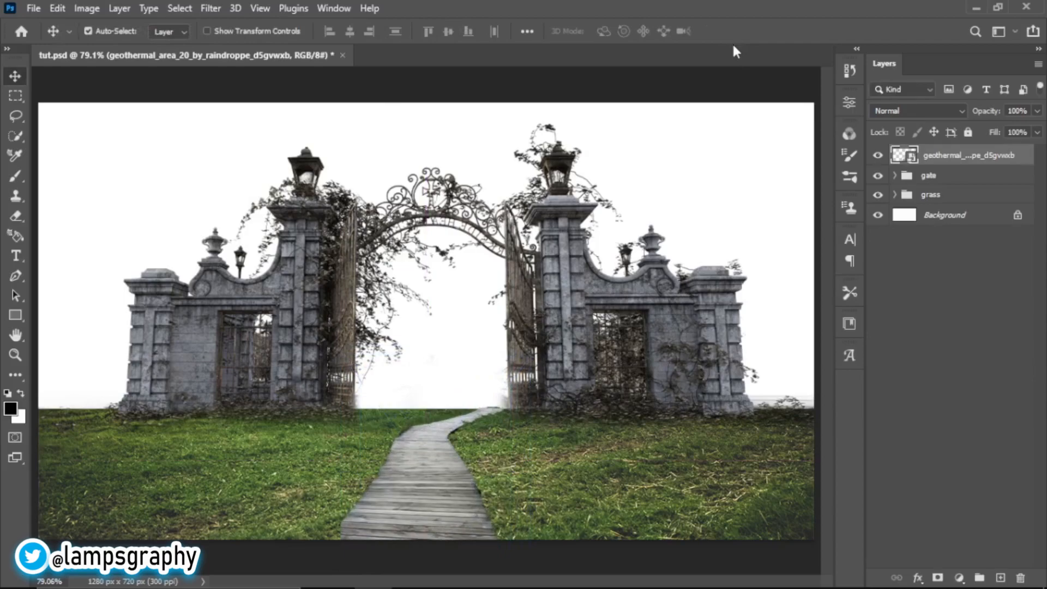
- Group the boardwalk layer and name the group "walk way"
key("ctrl+g")
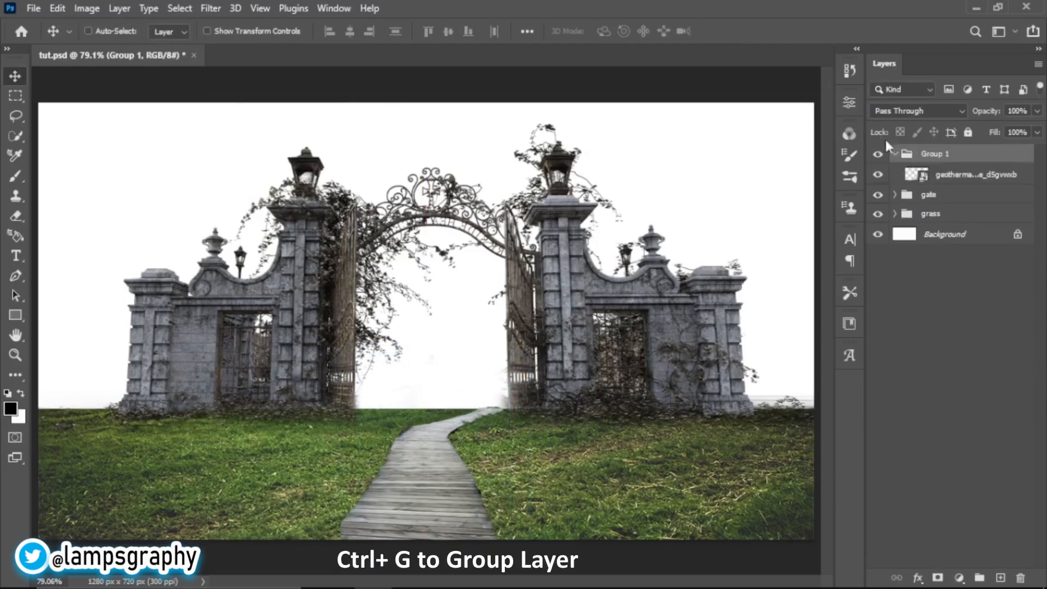
left_click(895, 154)
double_click(934, 154)
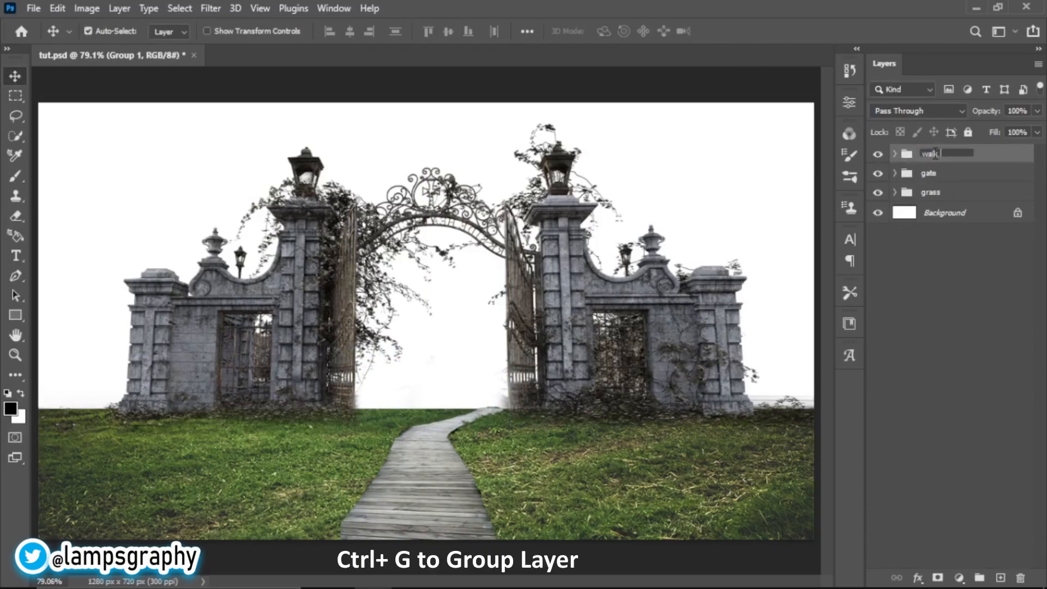
type("walk way")
key("Return")
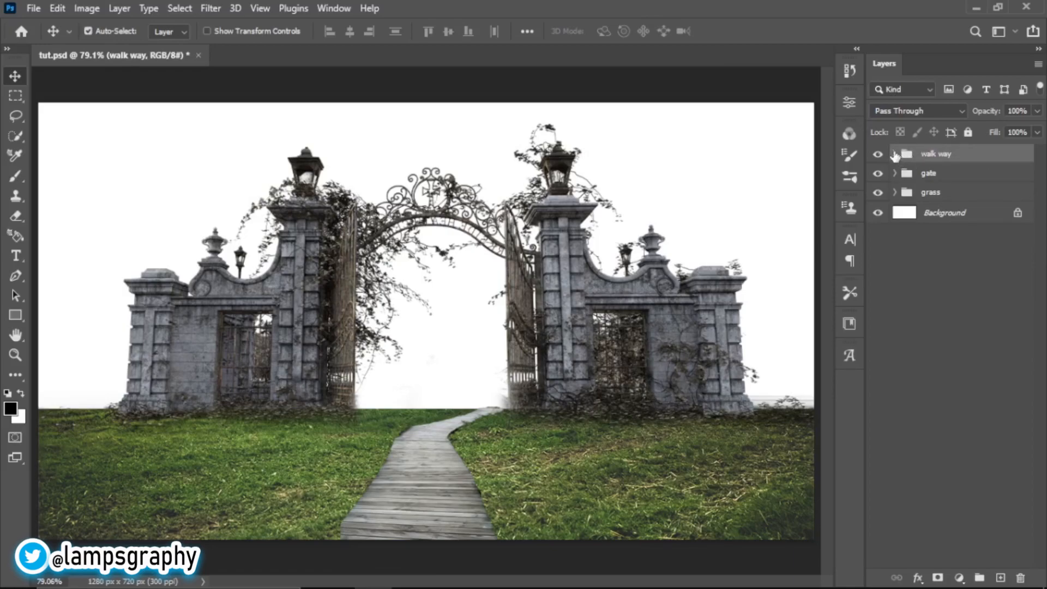
- Add a layer mask to the boardwalk image and softly erase its edges and far end to blend with the grass
left_click(895, 153)
left_click(927, 174)
left_click(937, 578)
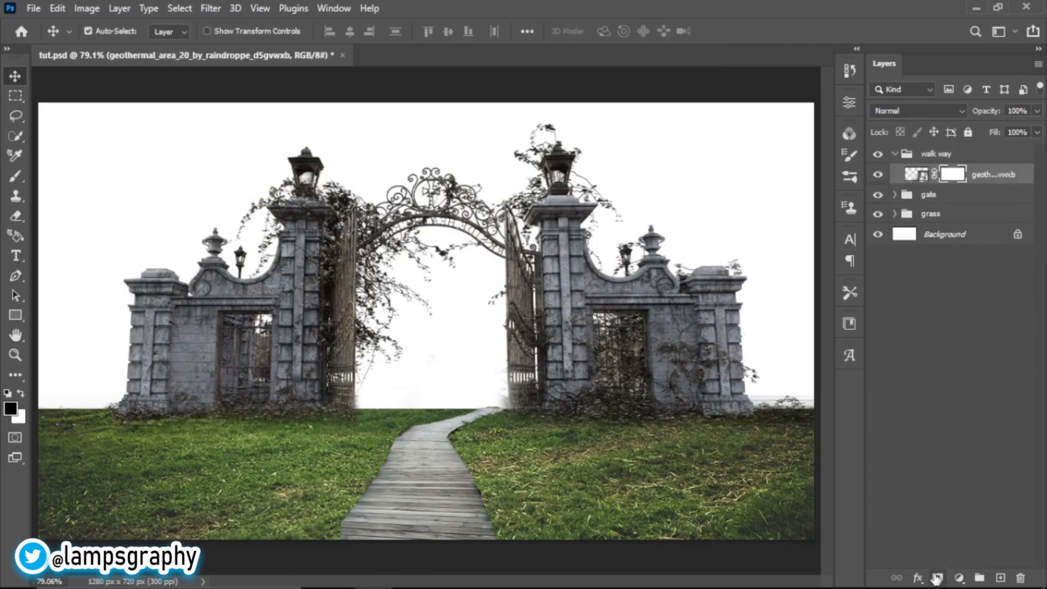
key("e")
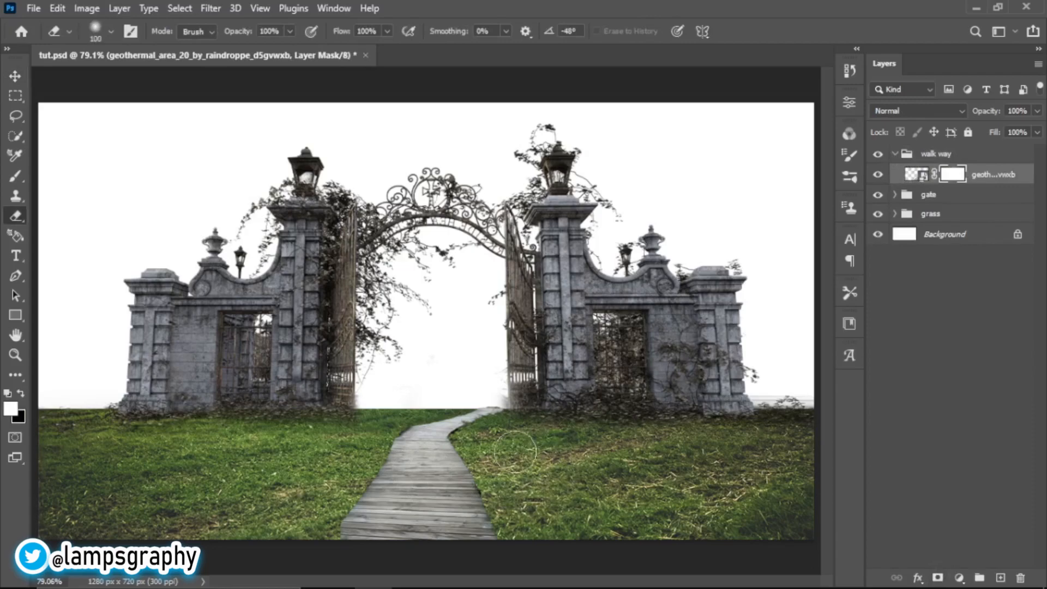
key("bracketright")
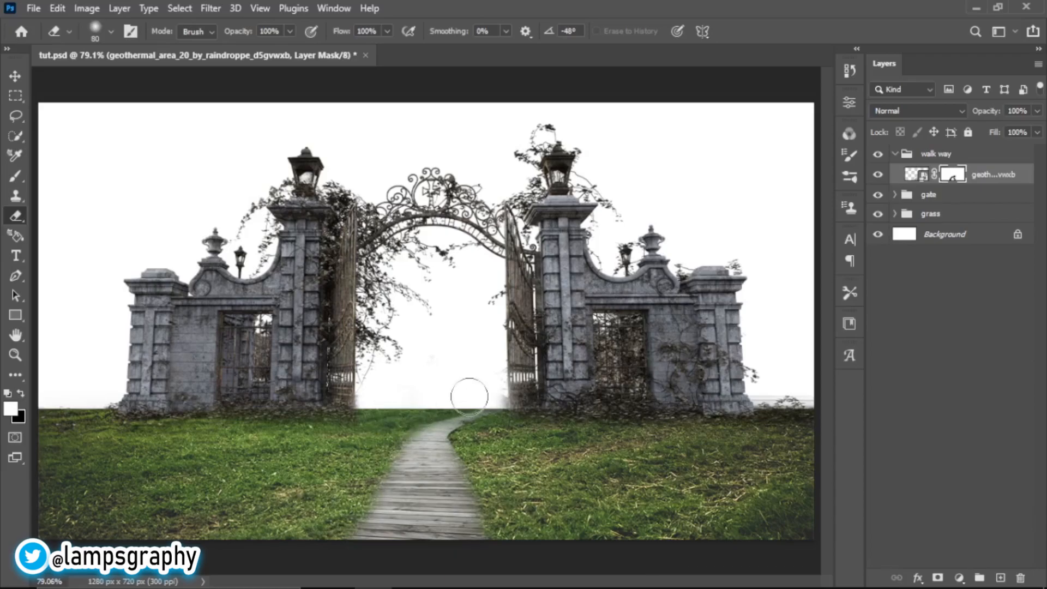
- Convert the masked boardwalk layer to a smart object and collapse the walk way group
right_click(993, 174)
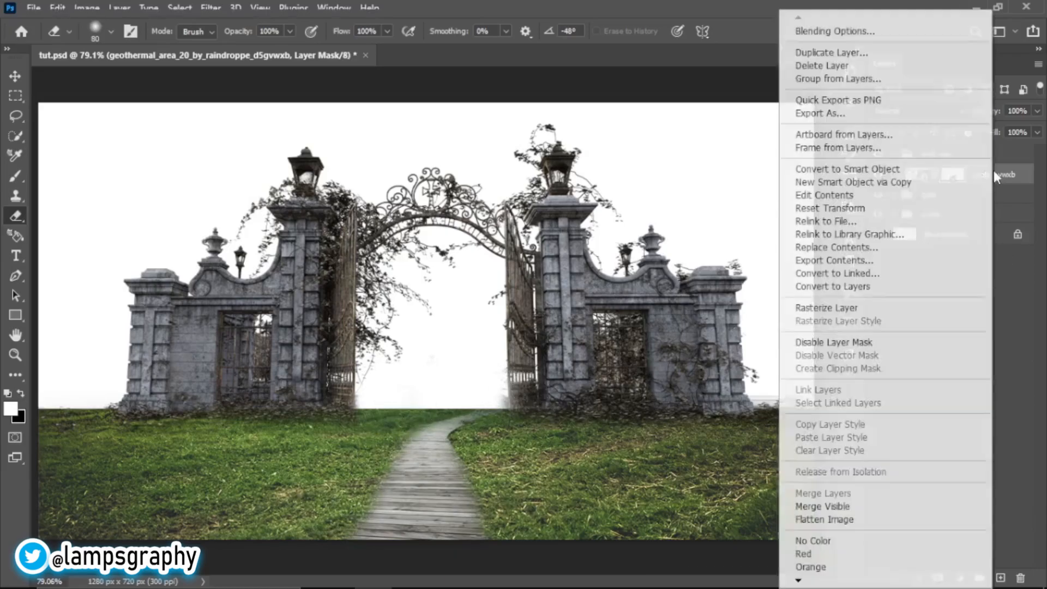
left_click(856, 169)
left_click(894, 155)
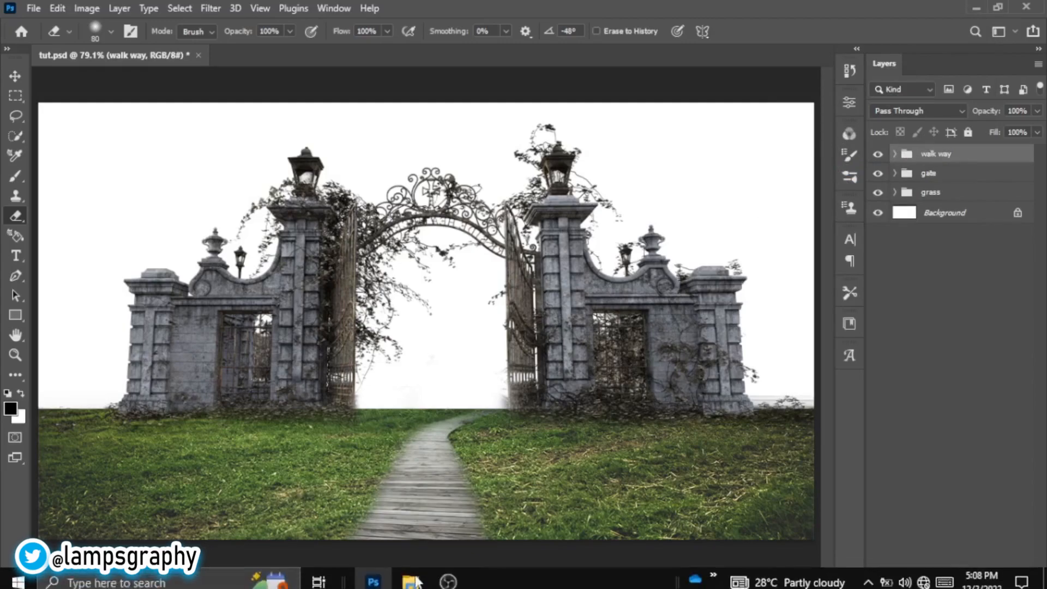
- Place the image of the walking child, scaled to about 1.21%, on the boardwalk at about X 640 px, Y 547 px
left_click(410, 573)
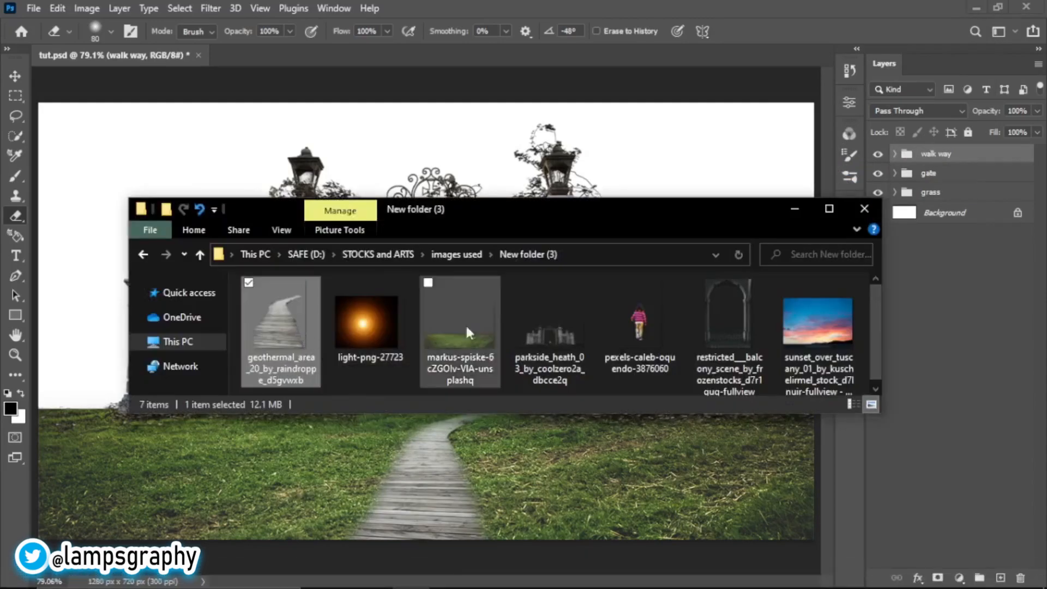
left_click(628, 350)
left_click_drag(628, 349, 438, 487)
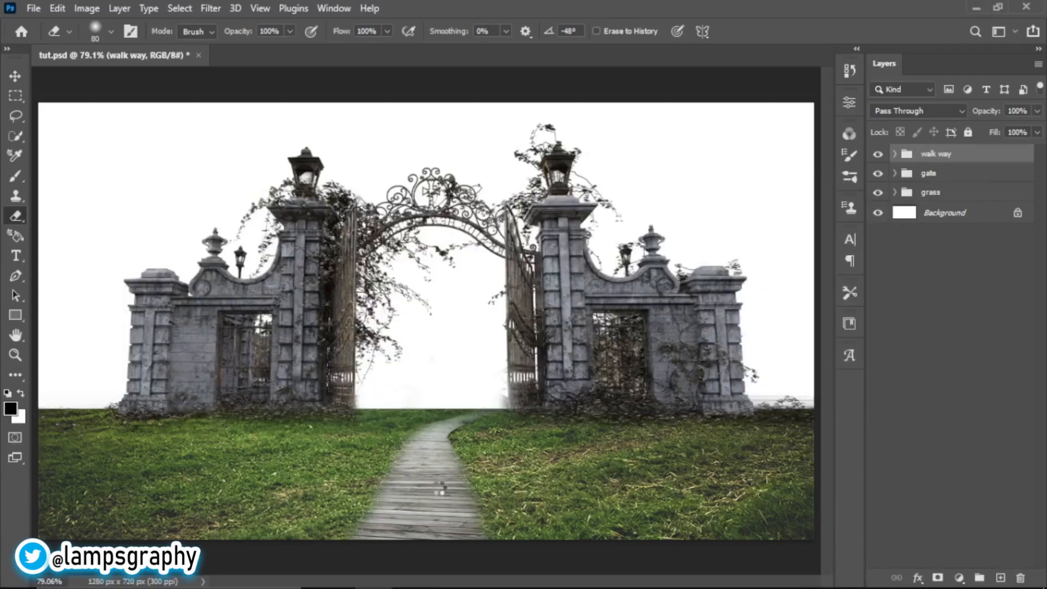
left_click_drag(568, 322, 442, 457)
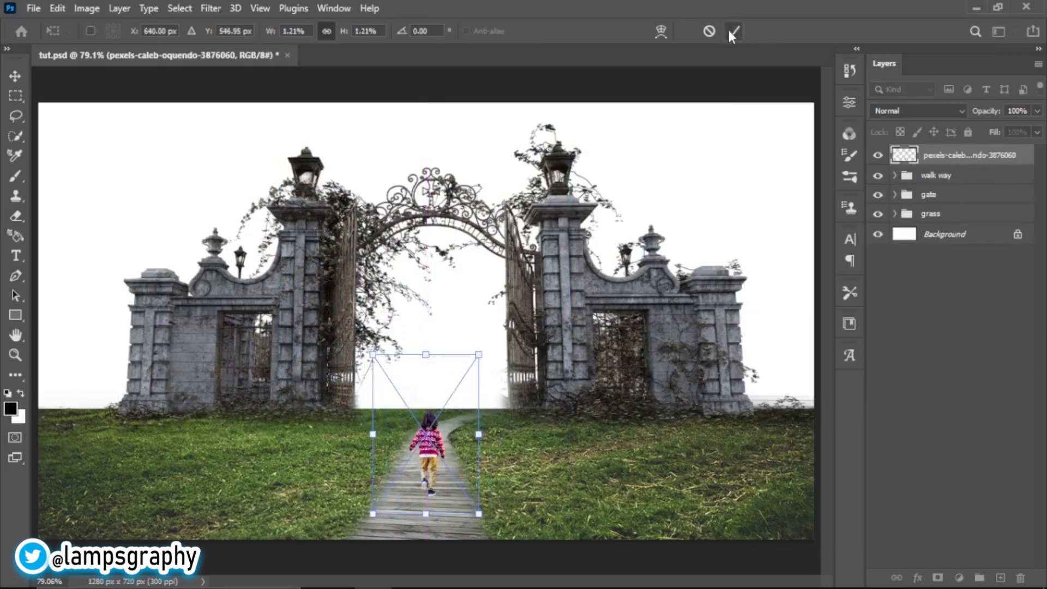
left_click(729, 32)
- Group the walking child layer and name the group "model"
key("e")
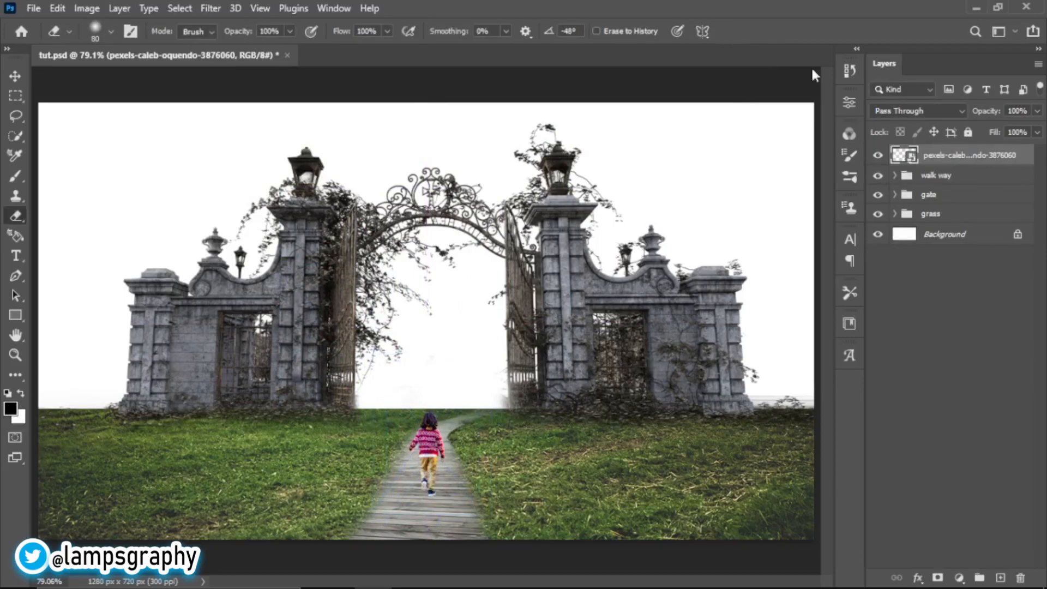
key("ctrl+g")
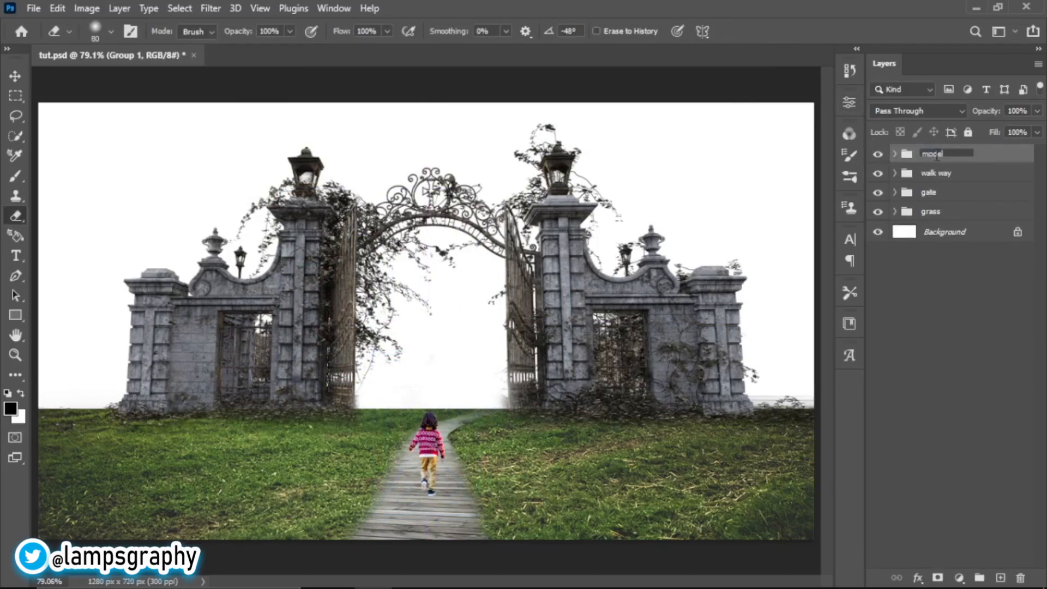
key("Return")
- Add a layer mask to the grass image and softly erase its far edge inside the gate opening
left_click(910, 217)
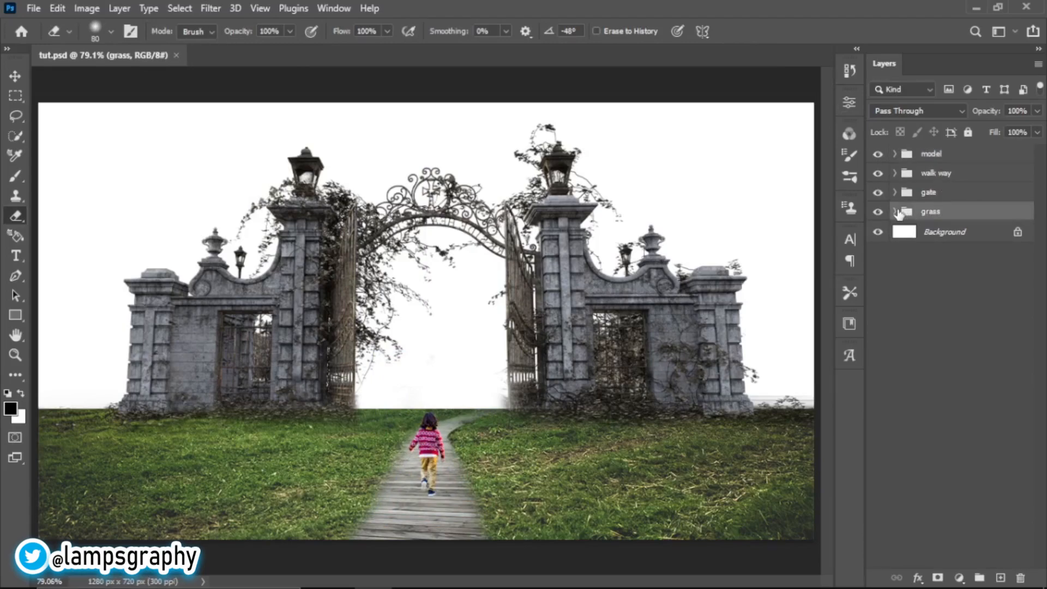
left_click(896, 213)
left_click(936, 233)
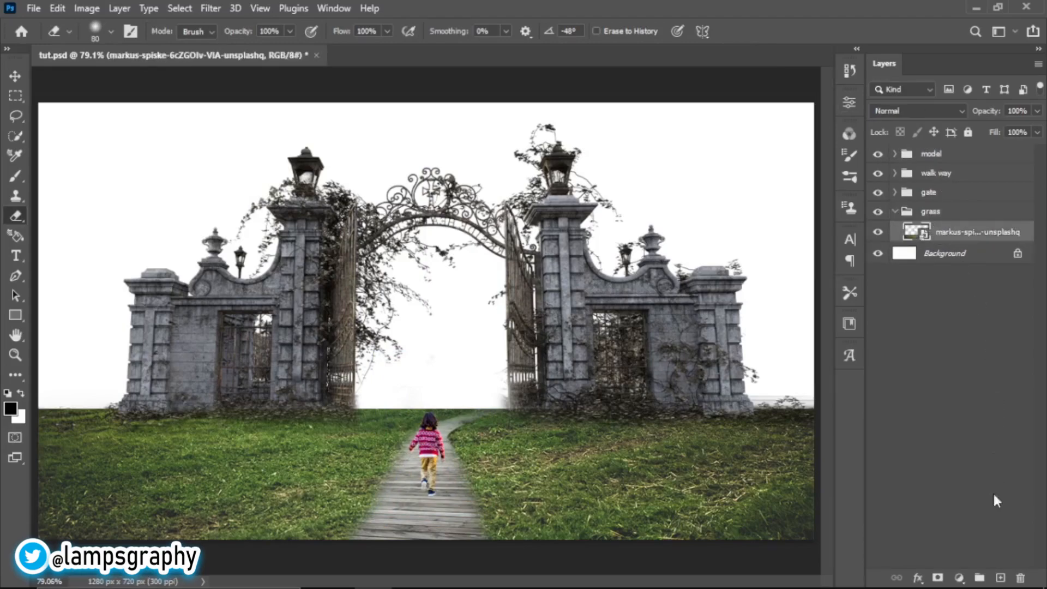
left_click(940, 577)
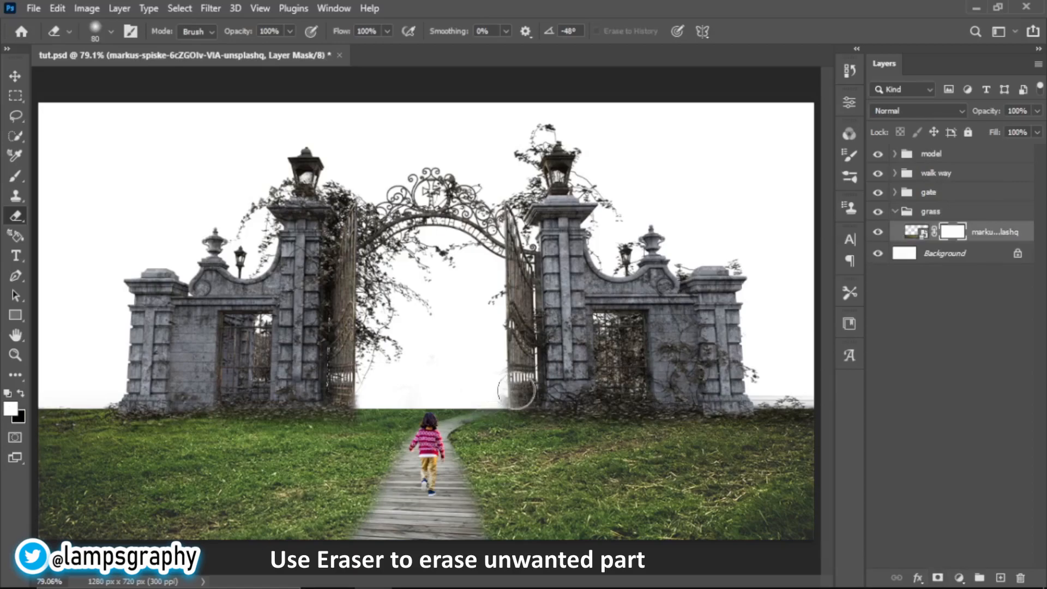
mouse_move(499, 393)
left_mouse_down()
mouse_move(406, 383)
mouse_move(449, 381)
mouse_move(379, 388)
mouse_move(393, 387)
left_mouse_up()
mouse_move(461, 392)
left_mouse_down()
mouse_move(525, 397)
mouse_move(357, 397)
mouse_move(385, 422)
mouse_move(380, 433)
mouse_move(513, 437)
left_mouse_up()
key("x")
mouse_move(367, 429)
left_mouse_down()
mouse_move(386, 401)
mouse_move(354, 395)
mouse_move(494, 394)
left_mouse_up()
- Soften the grass's far edge beyond the outer gate walls on the mask, and collapse the grass group
key("x")
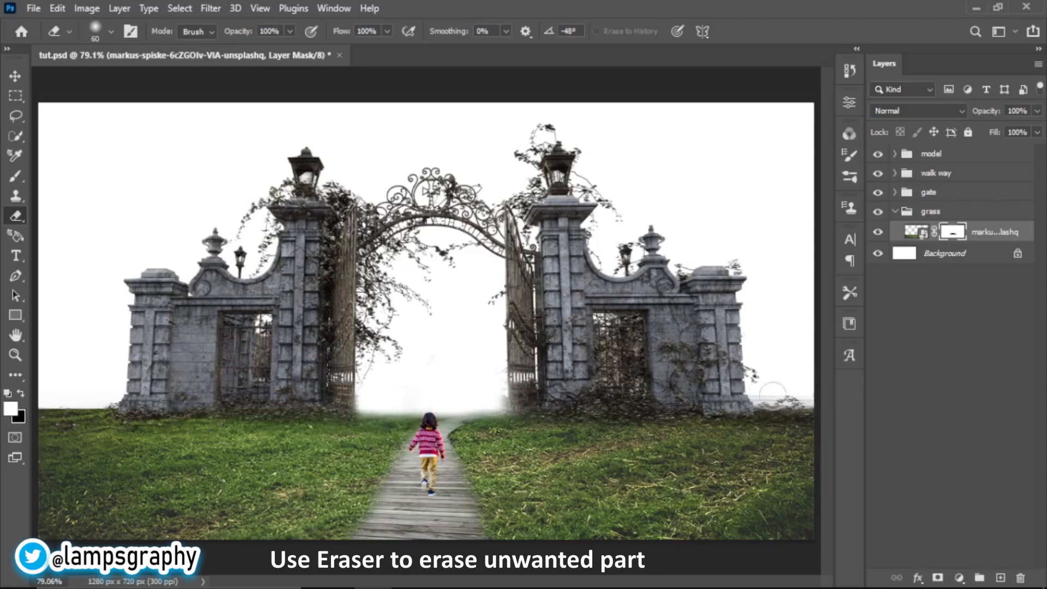
mouse_move(114, 392)
left_mouse_down()
mouse_move(46, 396)
mouse_move(102, 396)
mouse_move(56, 397)
left_mouse_up()
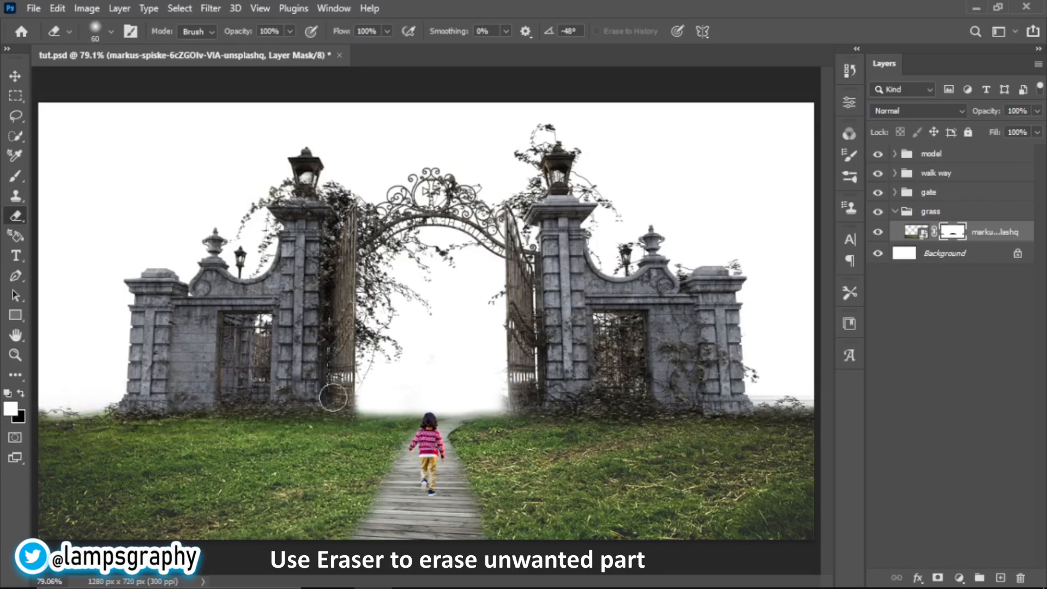
left_click_drag(379, 398, 415, 395)
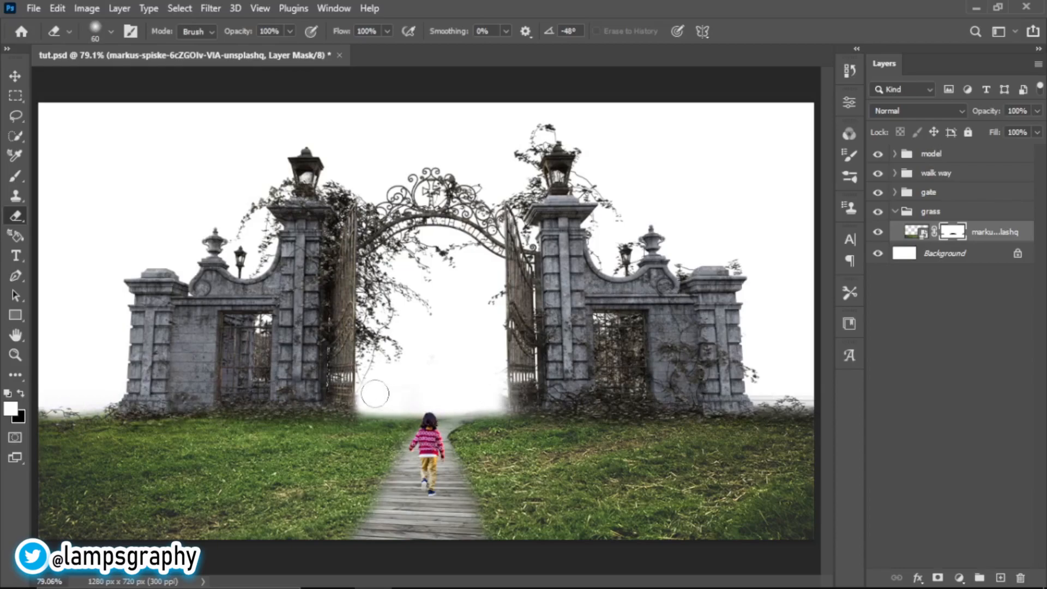
left_click(903, 213)
left_click(895, 211)
- Place the sunset sky image just above the Background layer, scaled to about 235.55%, filling the area behind the gate
left_click(935, 243)
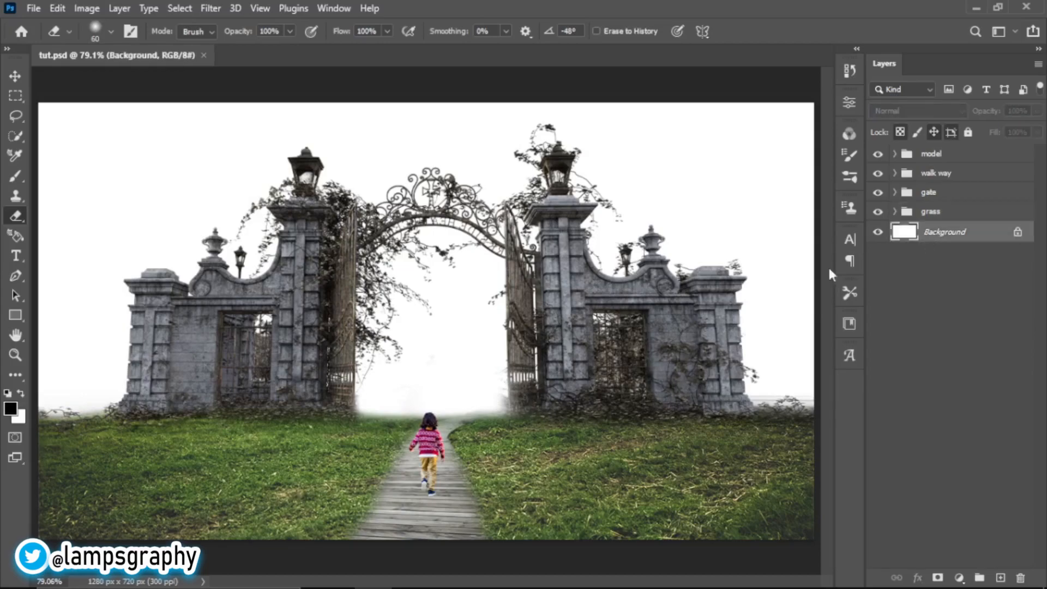
left_click(410, 573)
left_click_drag(818, 321, 492, 449)
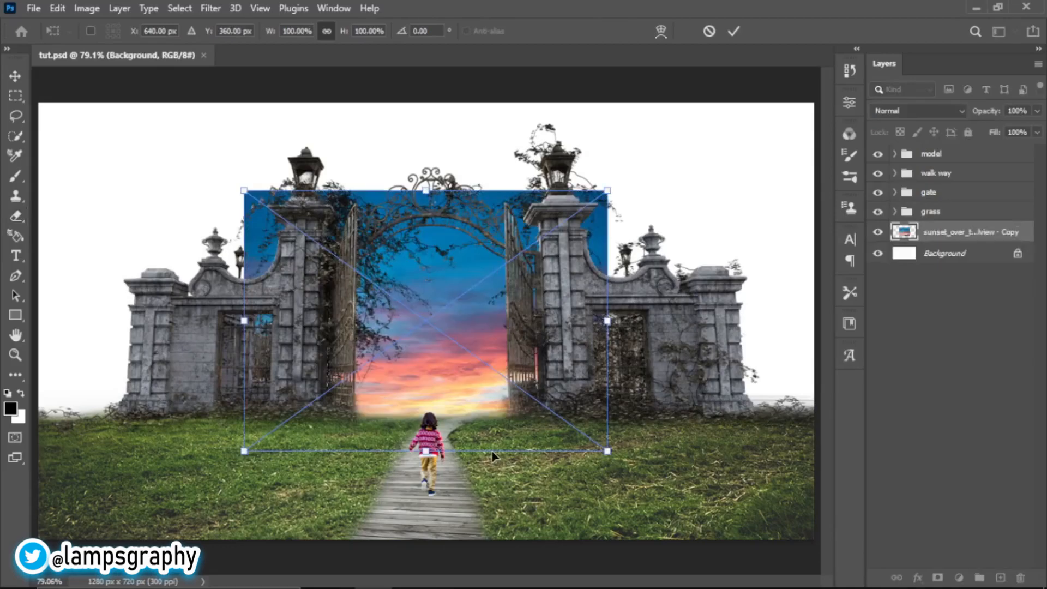
left_click_drag(609, 331, 873, 324)
left_click_drag(244, 344, 28, 346)
left_click_drag(681, 289, 682, 194)
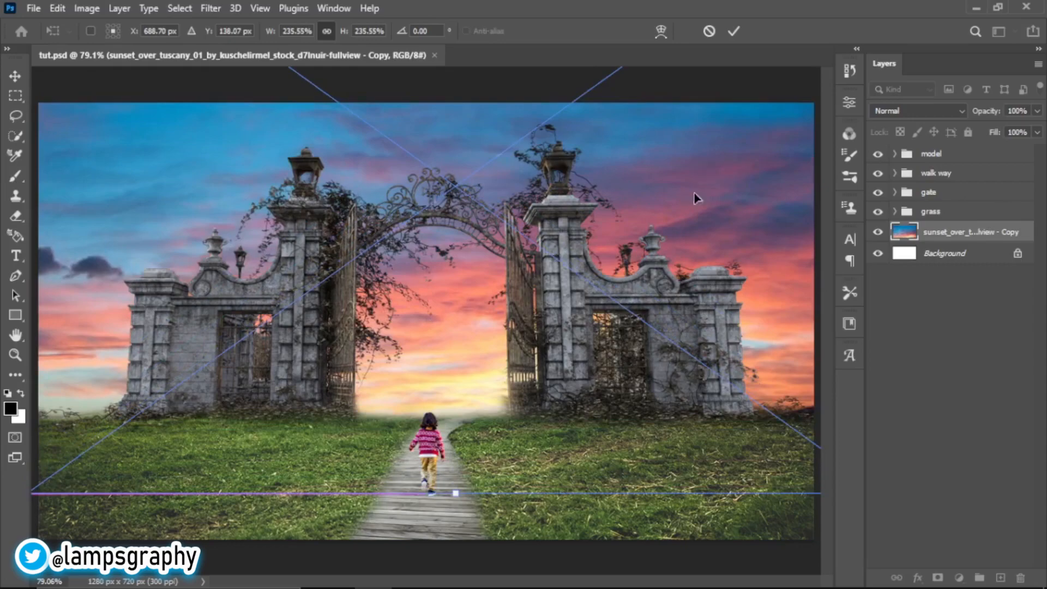
left_click(733, 31)
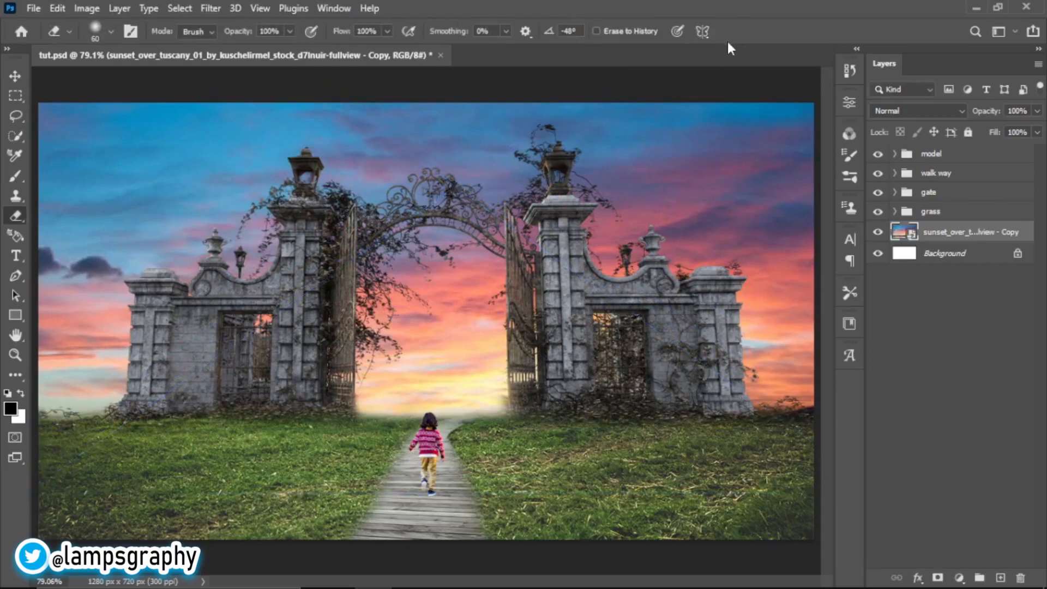
- Group the sunset layer, name the group "sky" and save the document
key("ctrl+g")
left_click(894, 230)
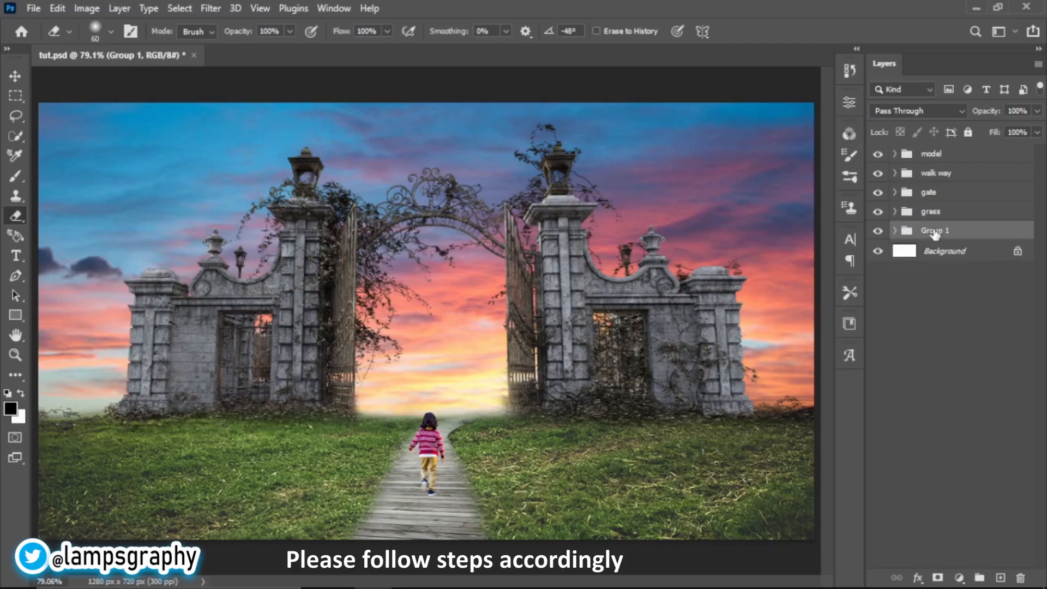
type("sky")
key("Return")
key("ctrl+s")
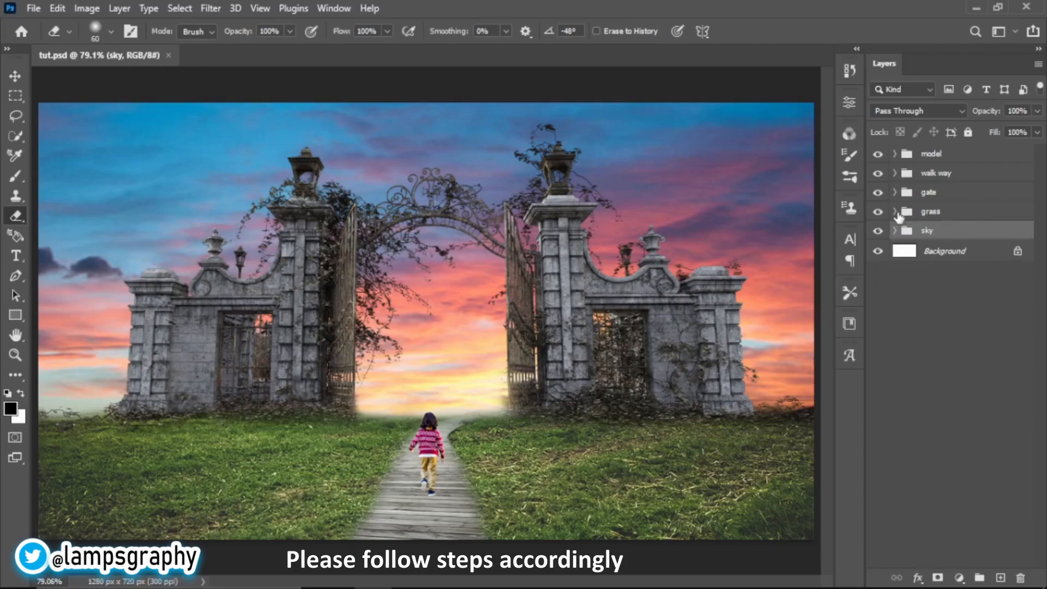
- Convert the masked grass layer in the grass group to a smart object
left_click(900, 212)
left_click(894, 211)
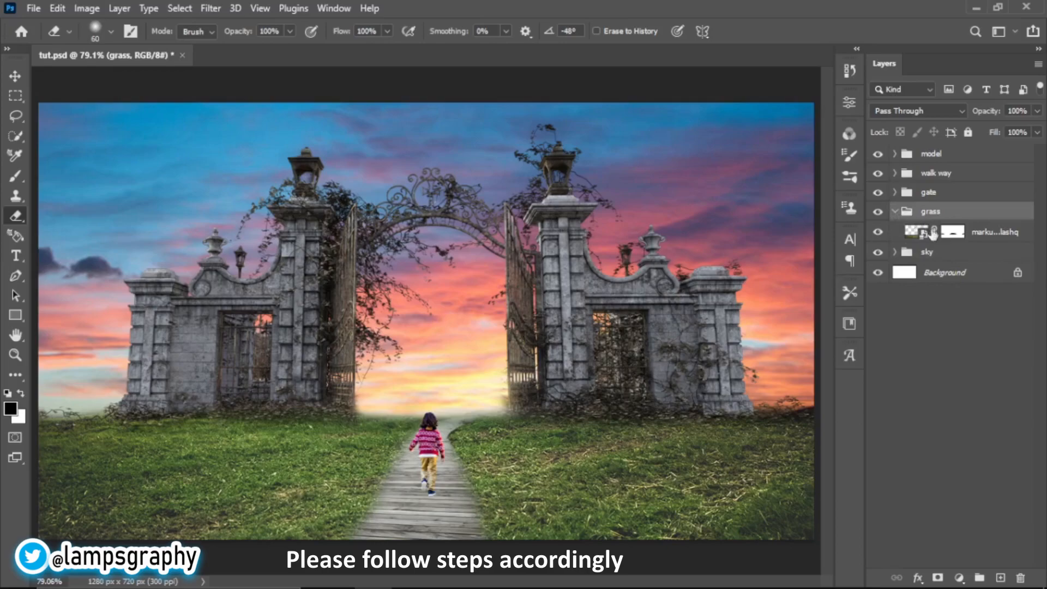
right_click(972, 233)
left_click(852, 168)
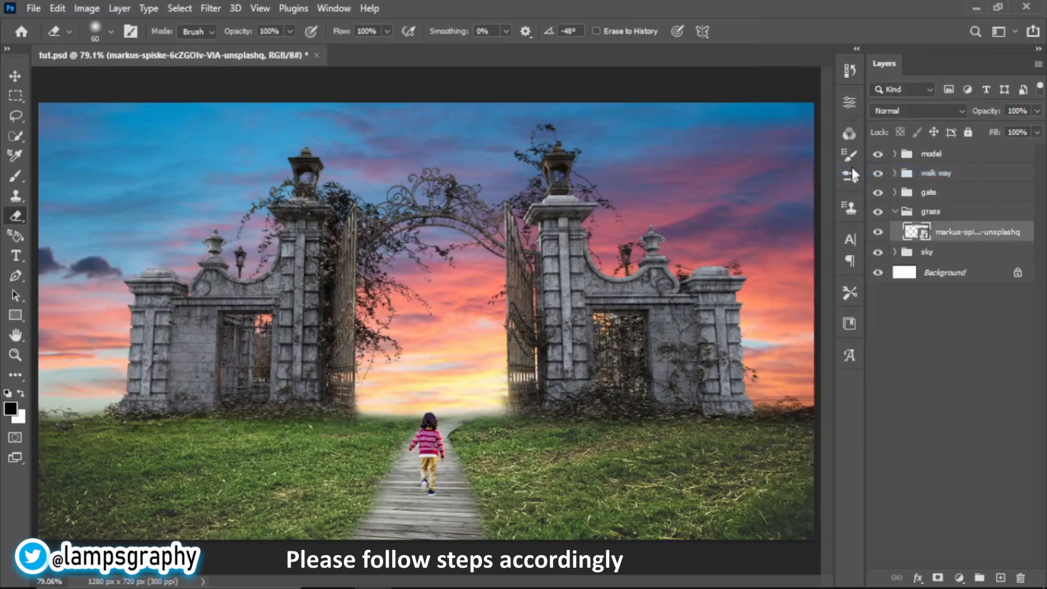
- Darken the grass with a Levels adjustment clipped to its layer, setting the white output level to 141
left_click(957, 577)
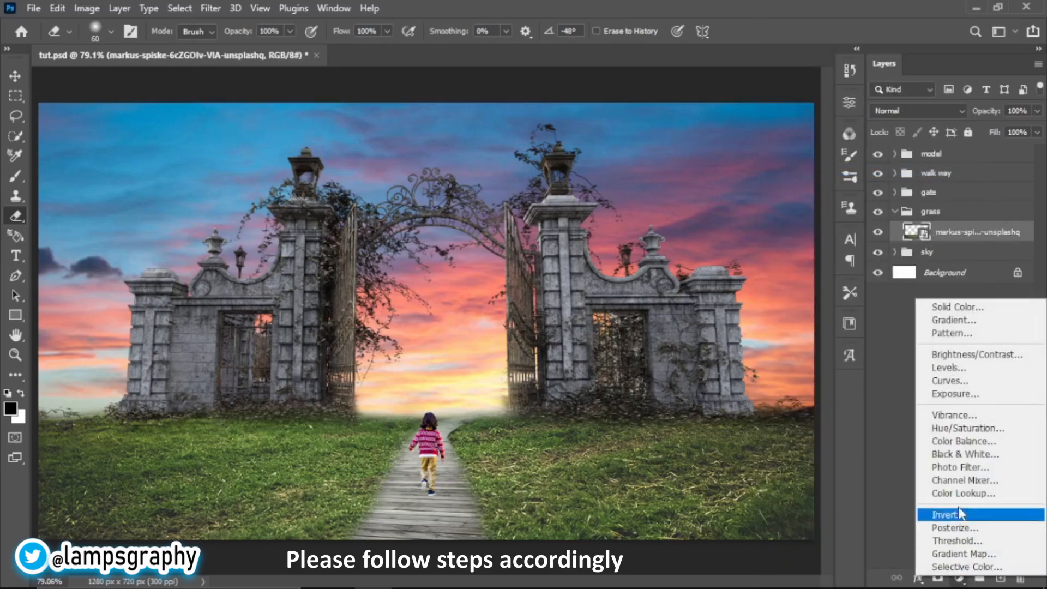
left_click(956, 370)
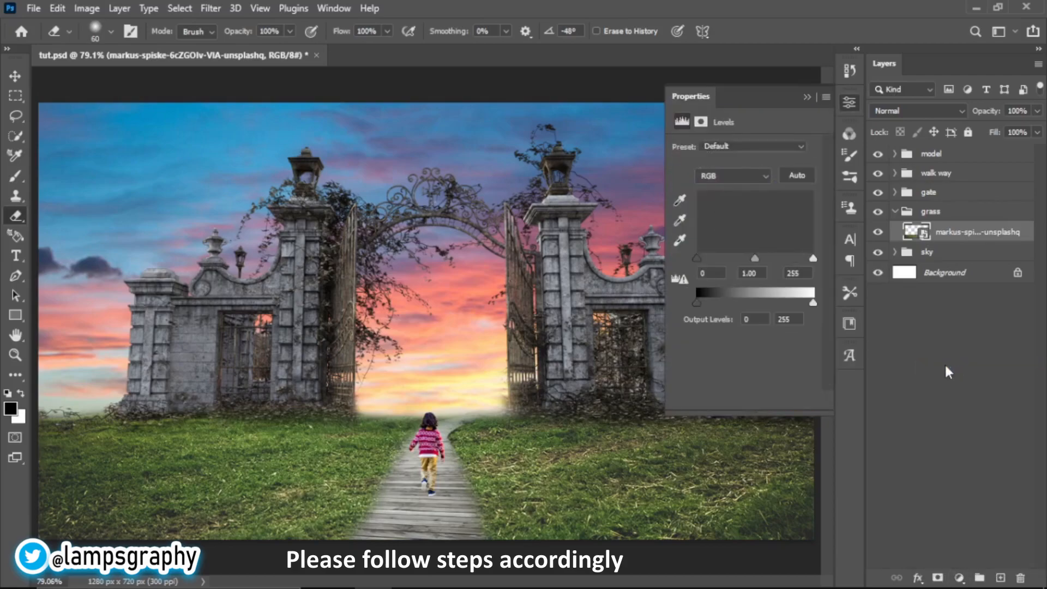
left_click(719, 401)
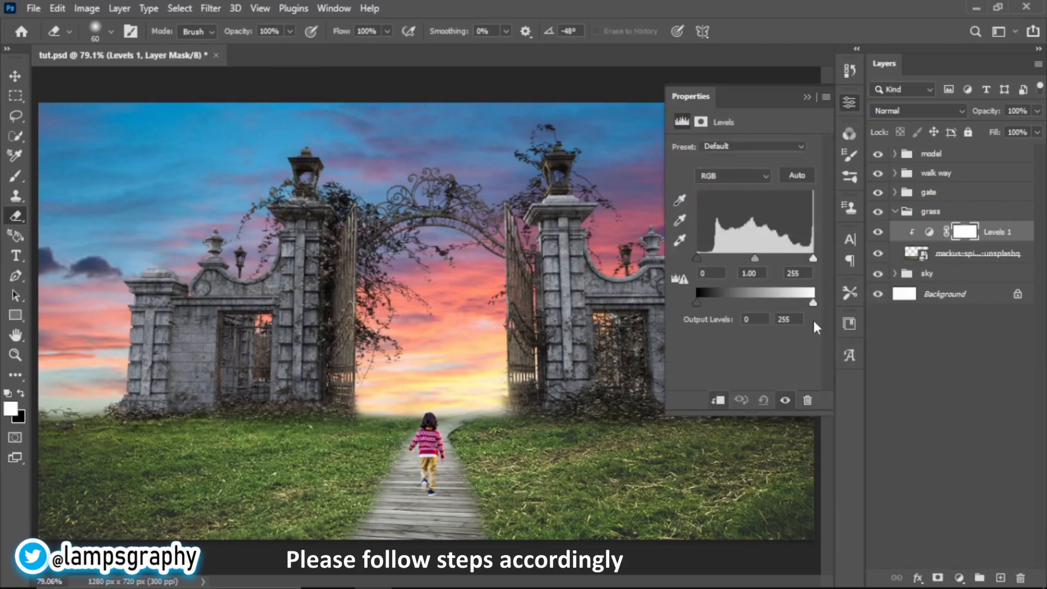
left_click_drag(792, 303, 764, 306)
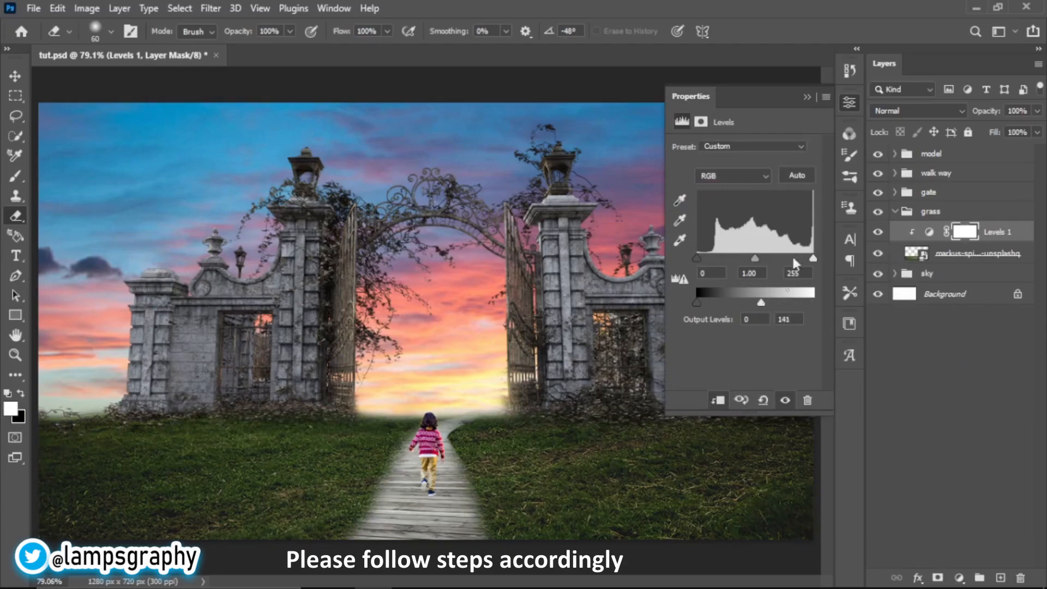
left_click(806, 97)
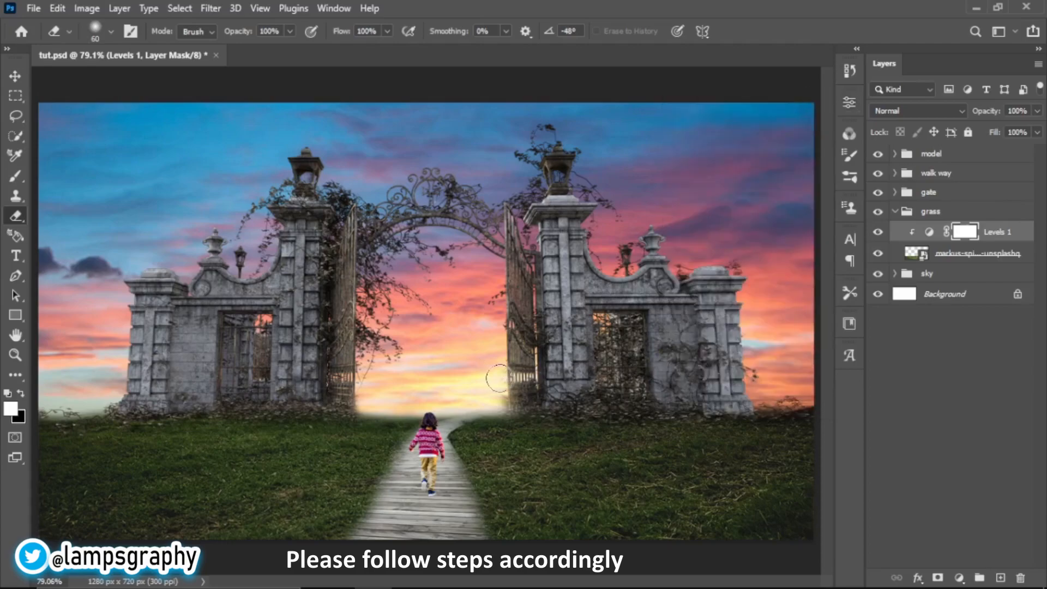
- Enlarge the eraser to 400 px and erase the Levels mask around the boardwalk to brighten the grass there
key("bracketright")
key("bracketright")
key("bracketright")
key("bracketright")
key("bracketright")
key("bracketright")
key("bracketright")
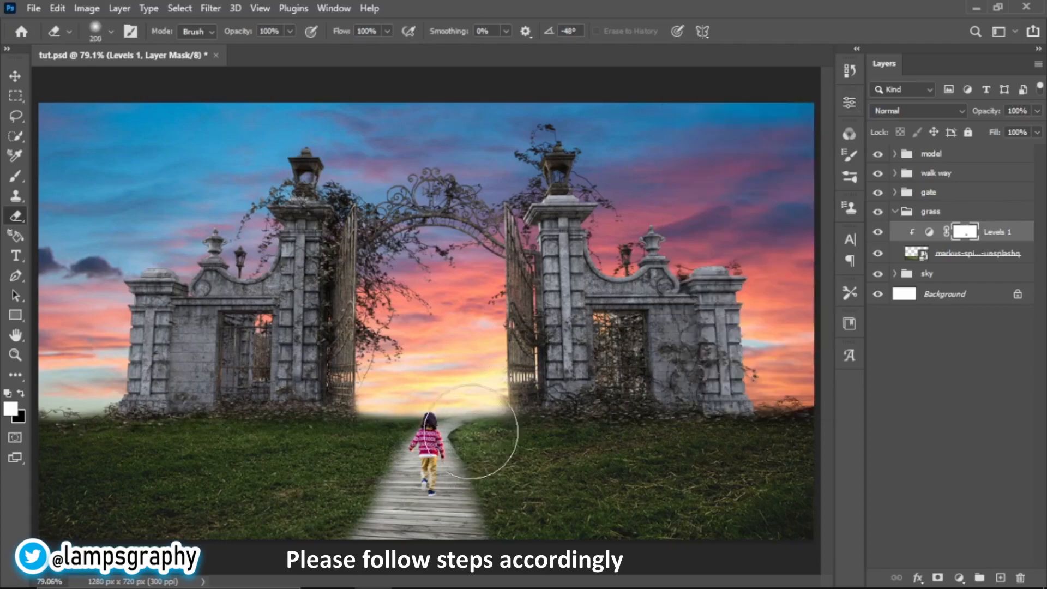
key("bracketright")
key("bracketright")
key("bracketright")
key("bracketright")
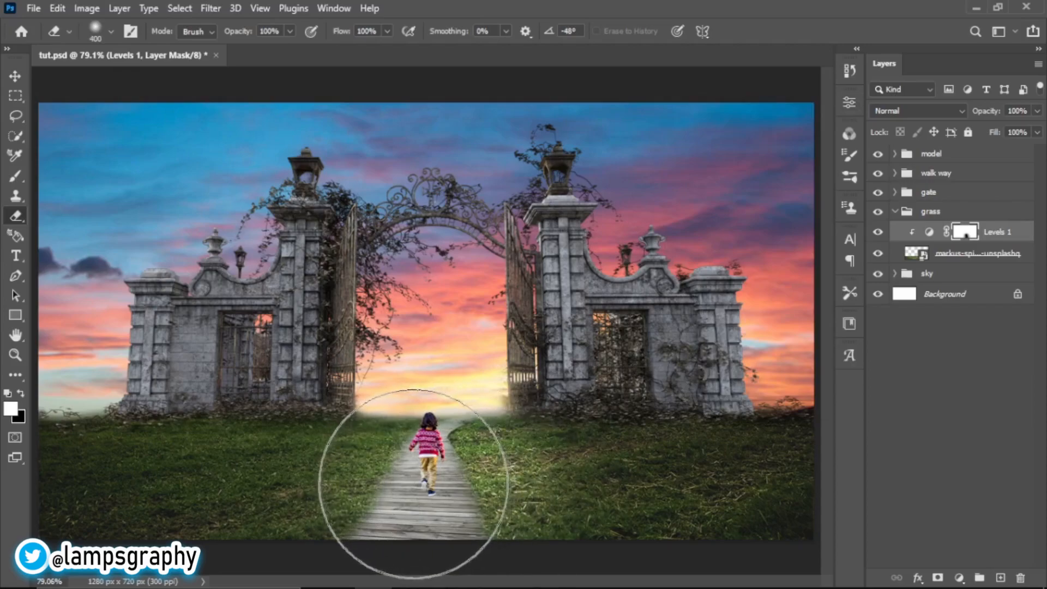
- Erase more of the Levels mask beside the path at 60% eraser opacity, compare before and after, and collapse the grass group
left_click(290, 31)
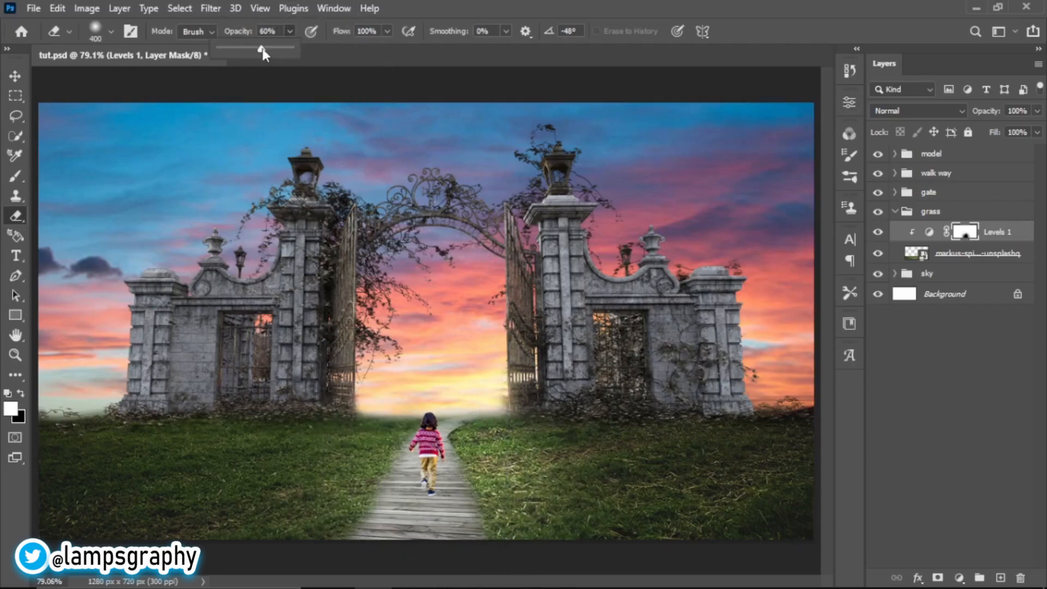
left_click(444, 4)
mouse_move(411, 480)
left_mouse_down()
mouse_move(419, 421)
mouse_move(402, 495)
mouse_move(386, 499)
mouse_move(466, 492)
mouse_move(507, 519)
mouse_move(466, 504)
mouse_move(507, 427)
left_mouse_up()
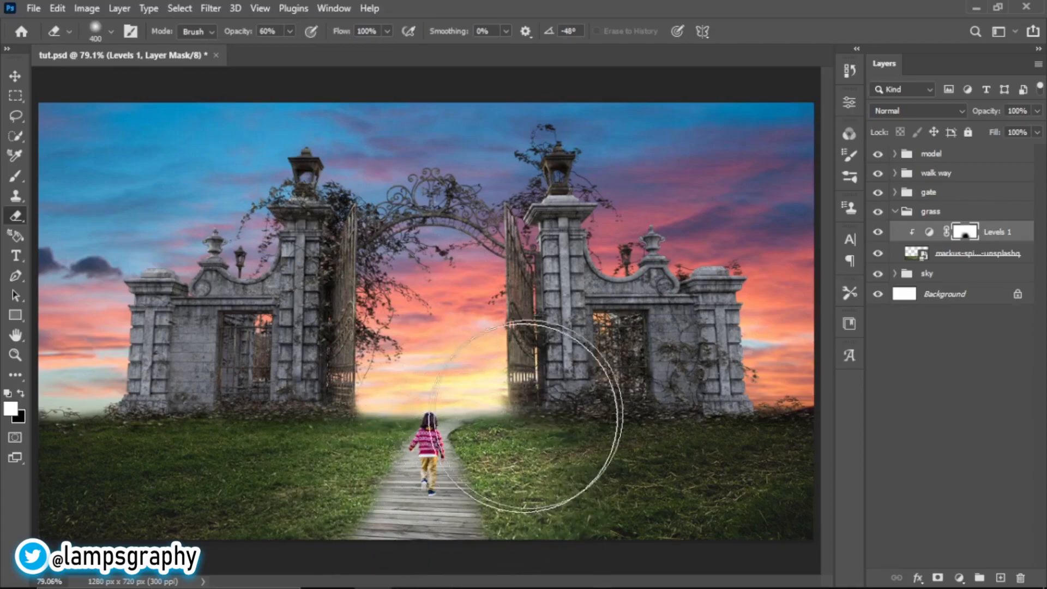
left_click(877, 232)
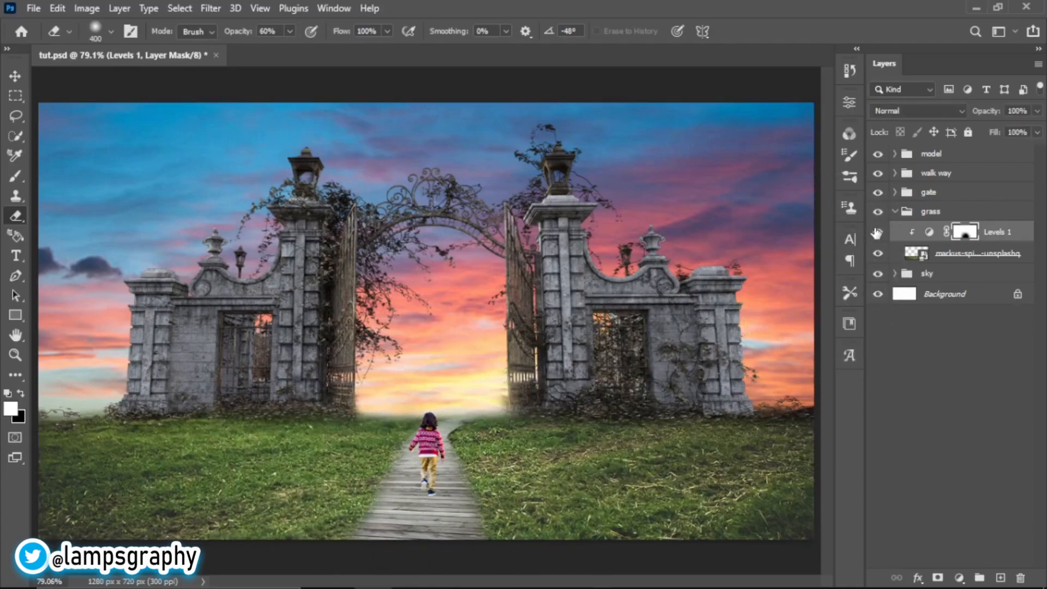
left_click(878, 232)
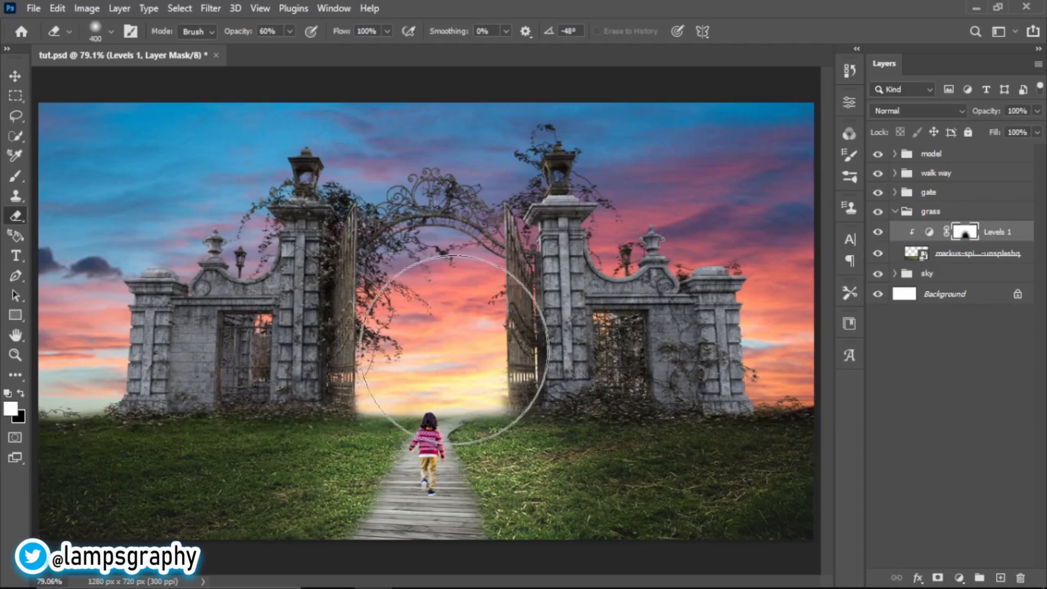
left_click(895, 211)
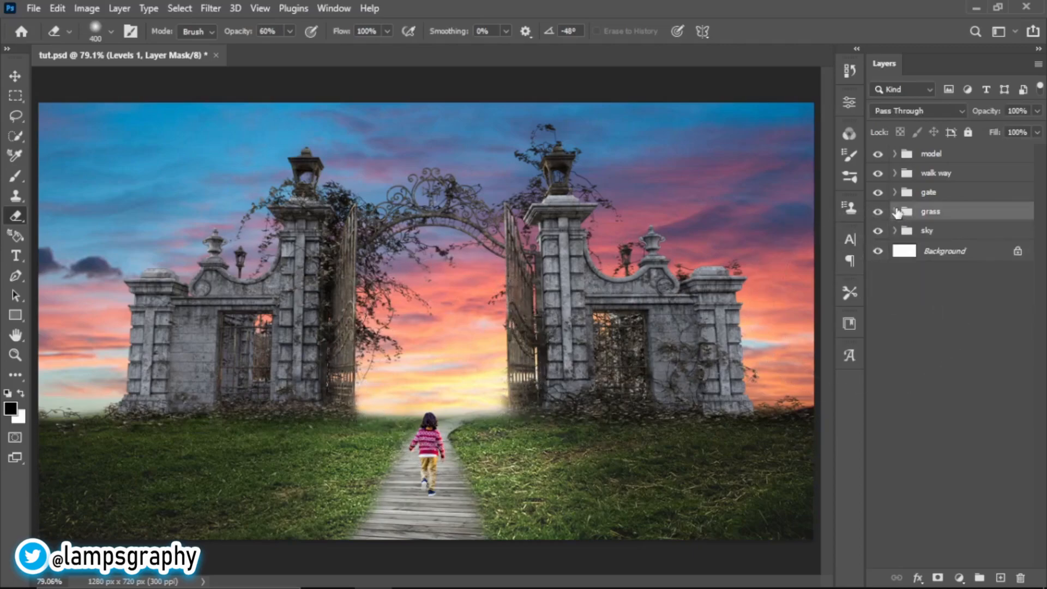
- Place the light-png-27723 image above the model group and set its blend mode to Screen
left_click(939, 158)
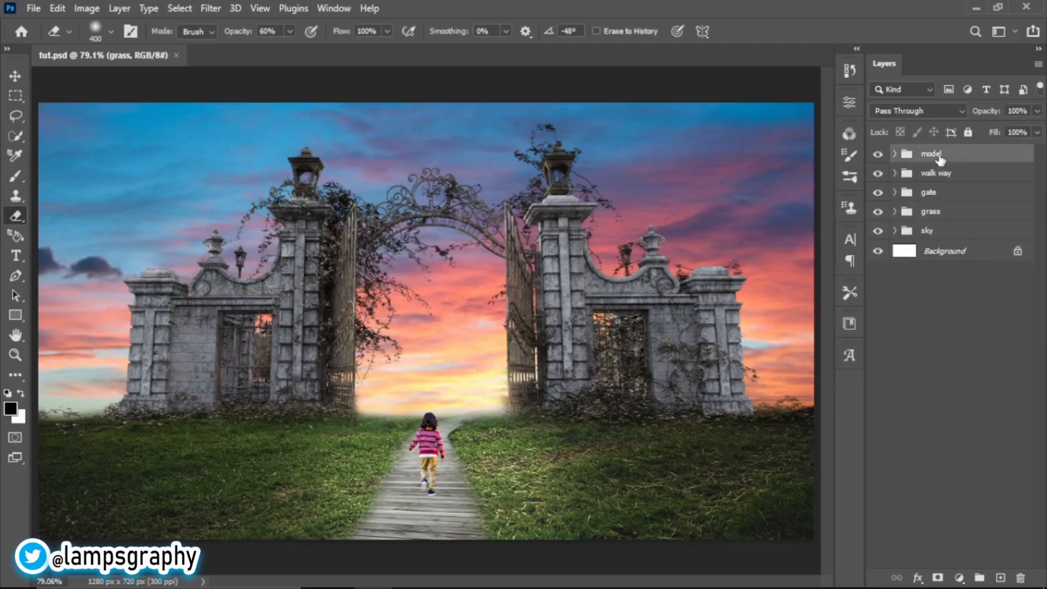
left_click(409, 574)
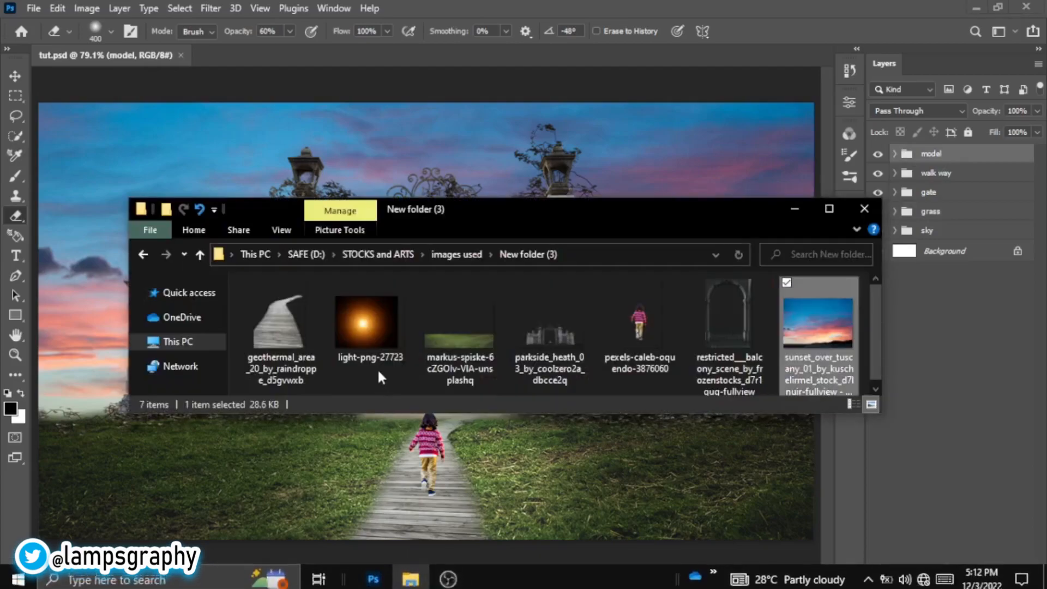
left_click_drag(375, 359, 444, 451)
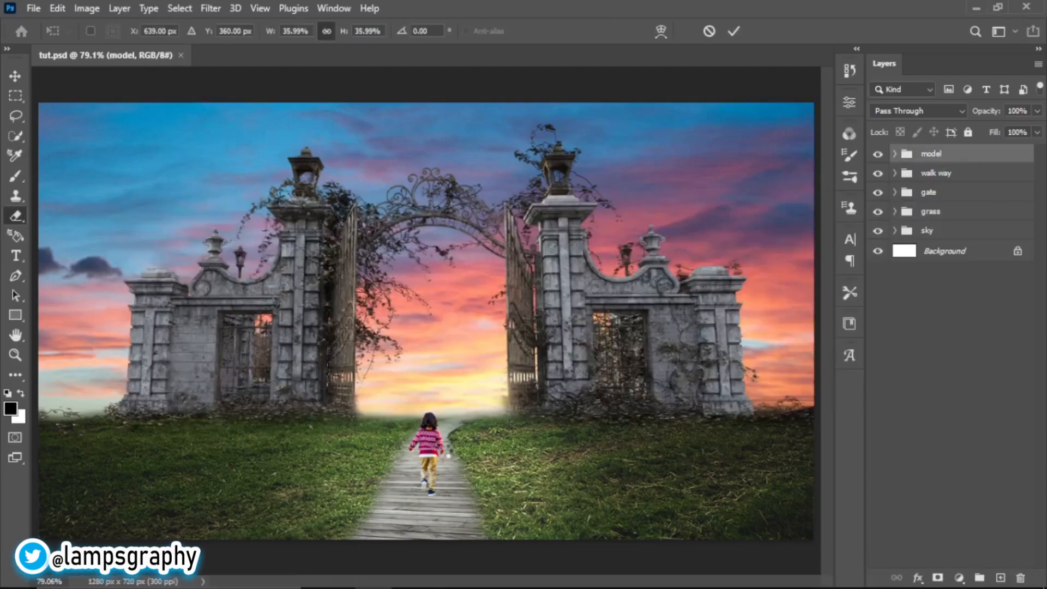
left_click(734, 30)
key("e")
left_click(916, 111)
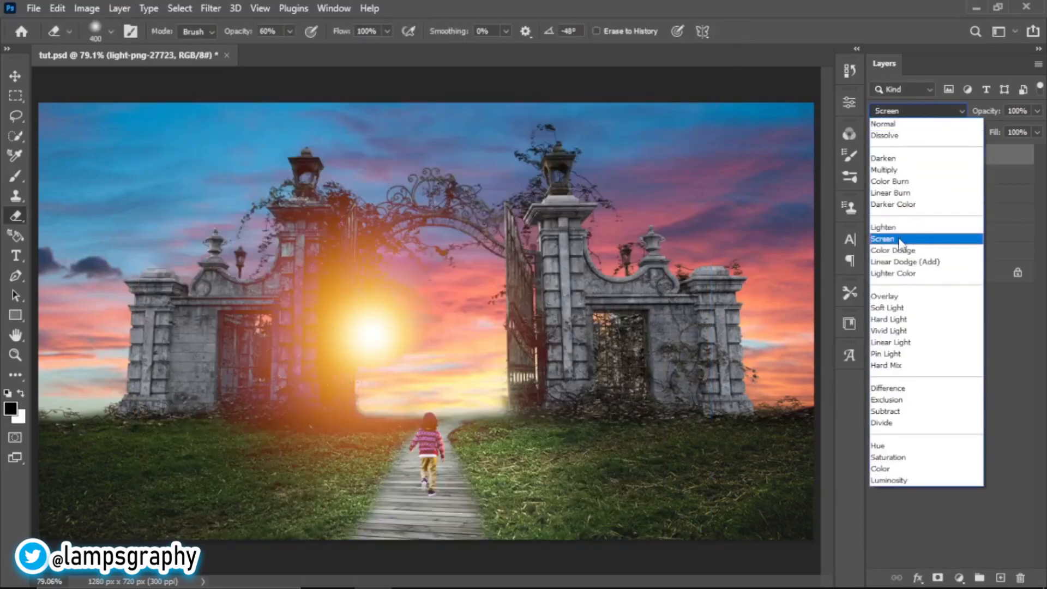
left_click(905, 238)
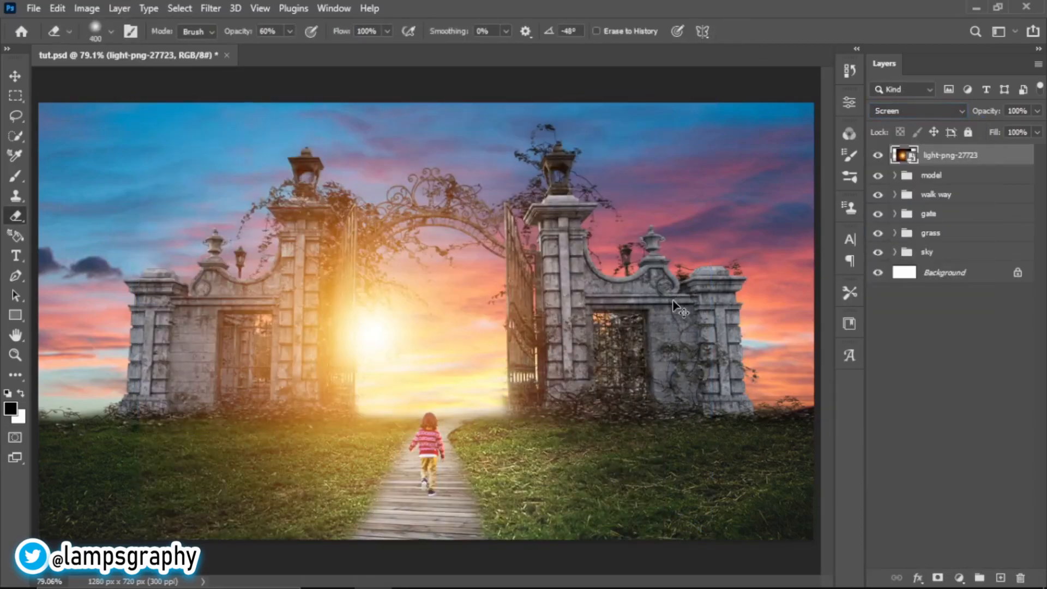
- Move the light image over the sun in the gate opening and scale it to about 26.5%
key("ctrl+t")
left_click_drag(710, 320, 447, 322)
left_click_drag(377, 334, 528, 369)
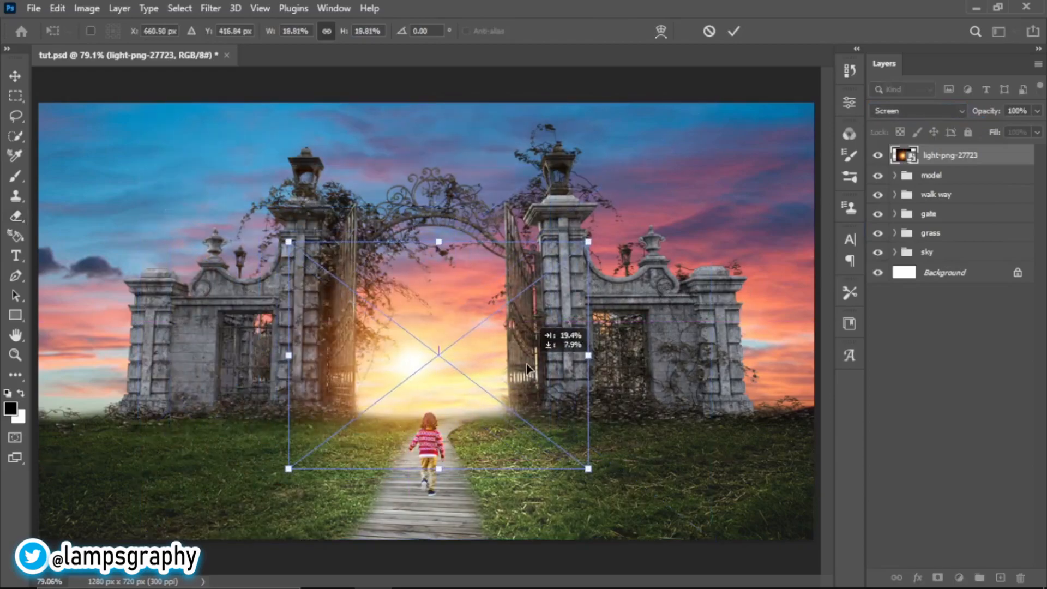
left_click_drag(588, 356, 626, 356)
left_click_drag(494, 381, 490, 384)
left_click_drag(624, 358, 552, 358)
left_click_drag(487, 366, 510, 360)
left_click_drag(577, 360, 733, 360)
left_click_drag(554, 377, 509, 375)
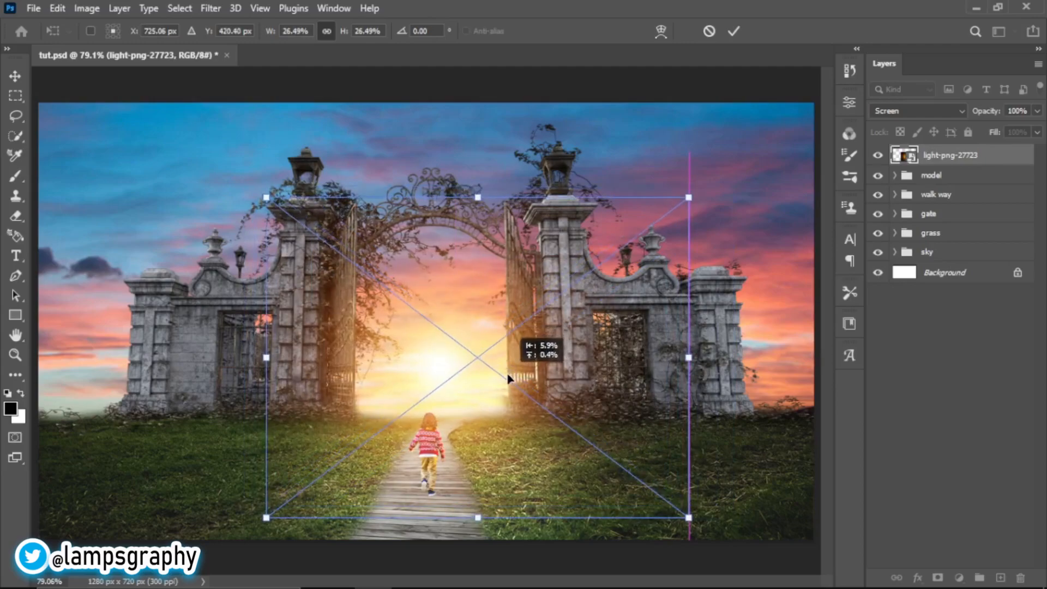
left_click(734, 31)
key("e")
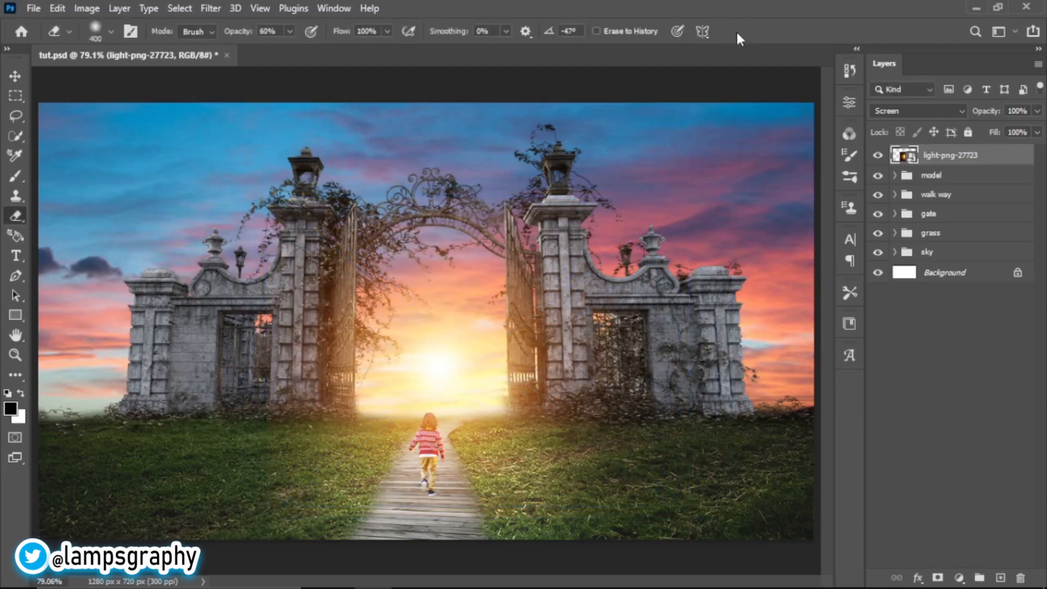
key("v")
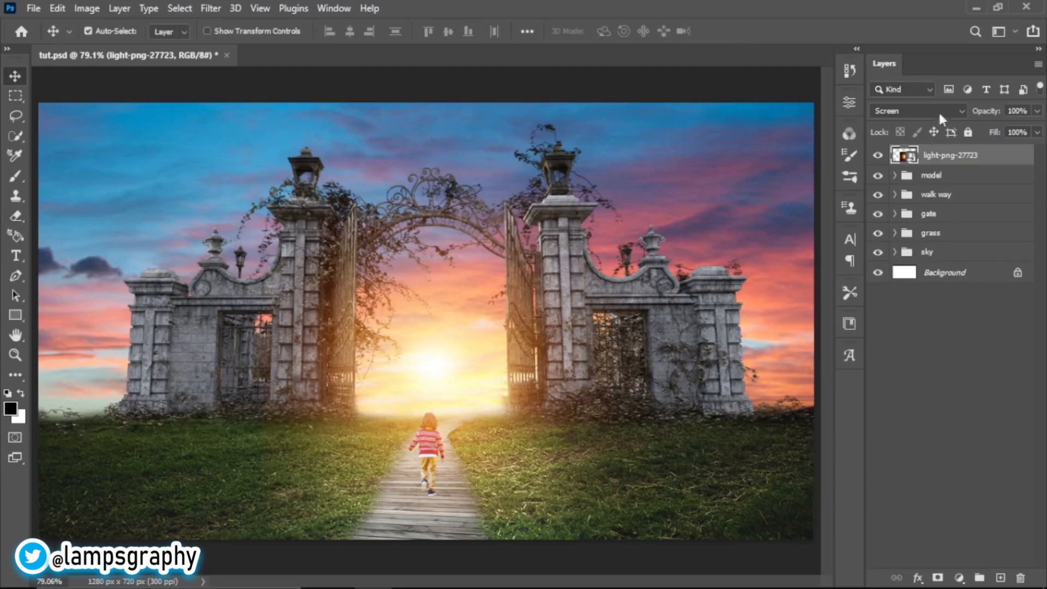
- Put the light image in its own layer group and name the group light
key("ctrl+g")
left_click(896, 155)
double_click(939, 154)
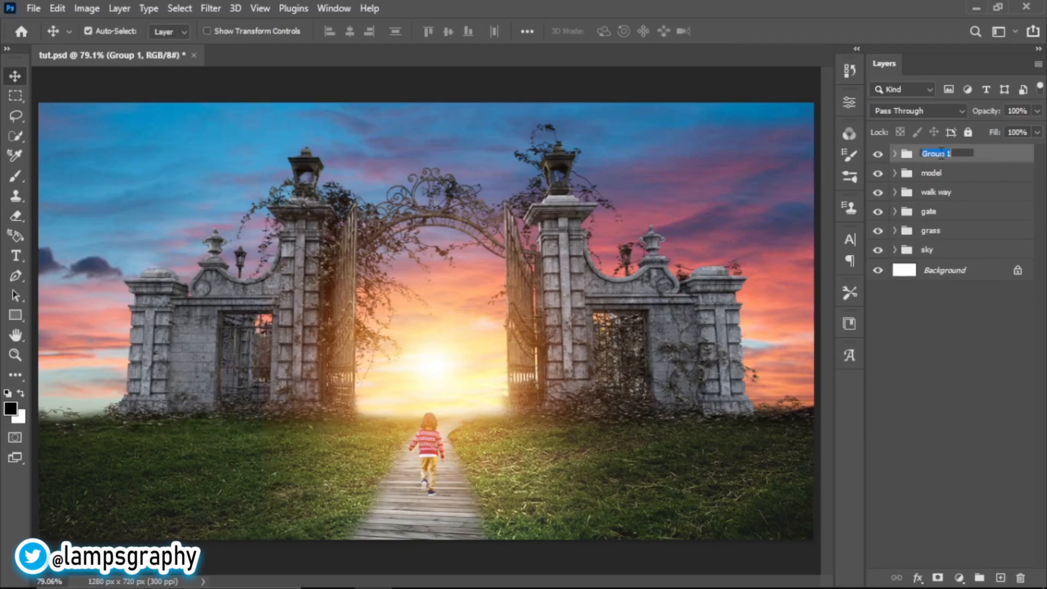
key("Return")
- Add a mask to the light image, erase its outer glow with a large soft eraser at 60% opacity, and compare before and after
left_click(895, 155)
left_click(959, 180)
left_click(938, 578)
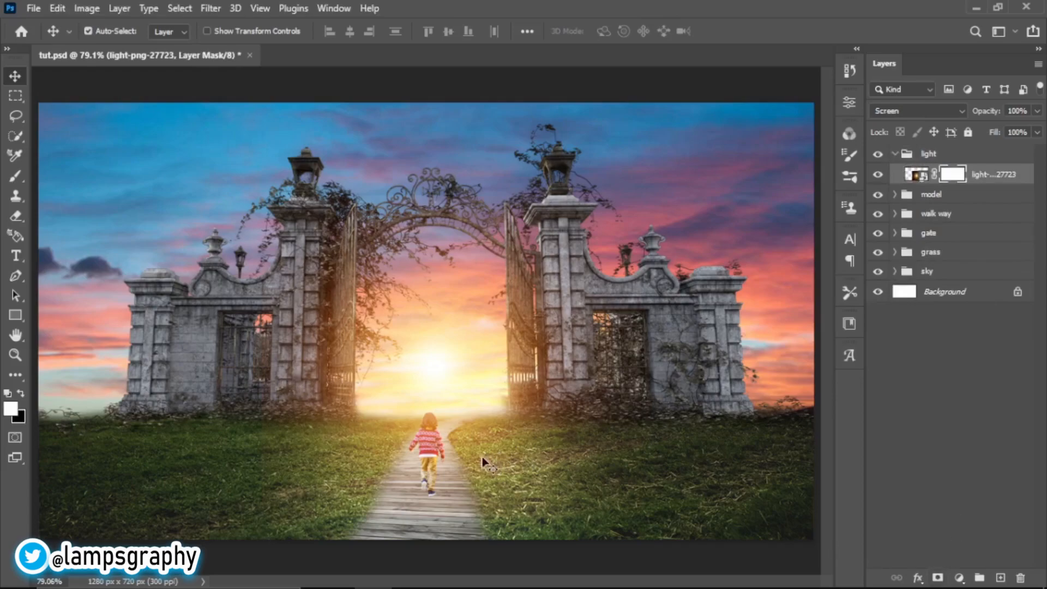
key("e")
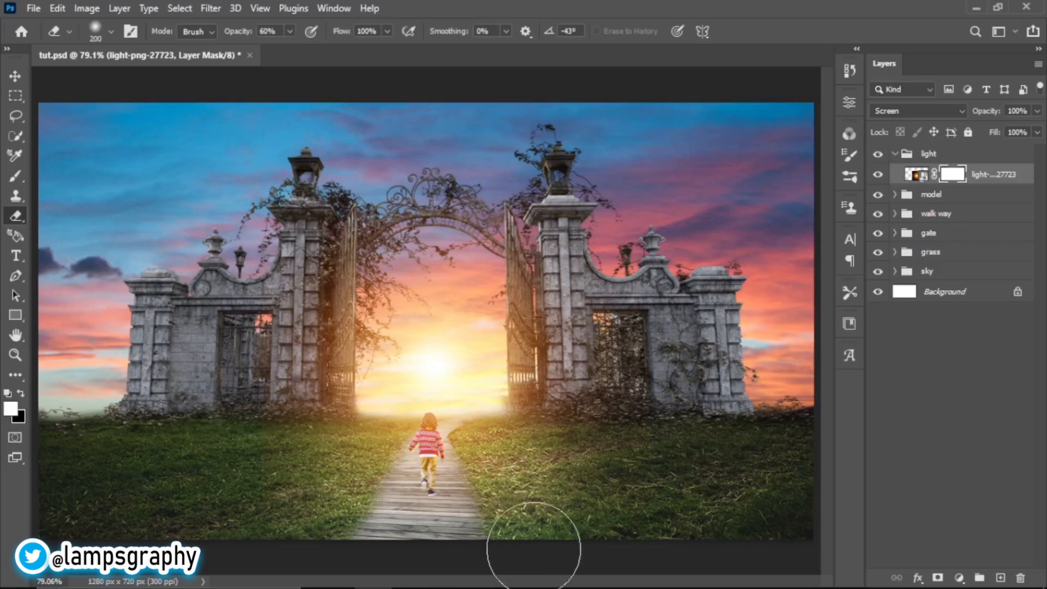
key("bracketright")
key("bracketright")
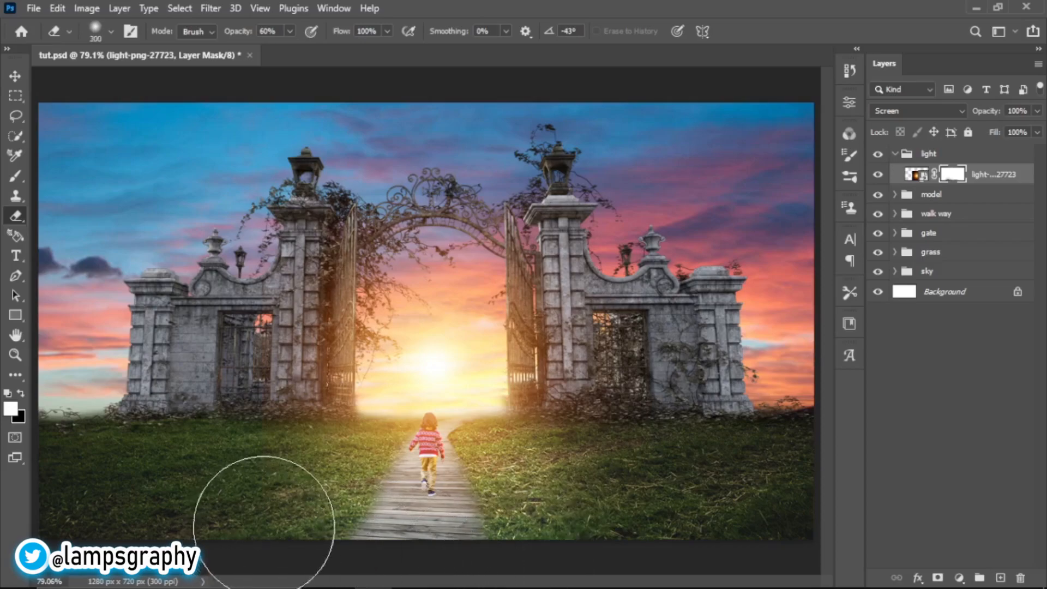
mouse_move(200, 468)
left_mouse_down()
mouse_move(194, 377)
mouse_move(222, 365)
mouse_move(318, 181)
mouse_move(589, 162)
mouse_move(746, 213)
mouse_move(712, 369)
mouse_move(675, 437)
mouse_move(685, 291)
mouse_move(658, 362)
mouse_move(659, 511)
mouse_move(602, 514)
mouse_move(587, 544)
mouse_move(268, 536)
mouse_move(233, 461)
mouse_move(318, 516)
mouse_move(704, 470)
mouse_move(688, 229)
mouse_move(583, 161)
mouse_move(550, 155)
mouse_move(655, 158)
left_mouse_up()
left_click(878, 174)
left_click(879, 175)
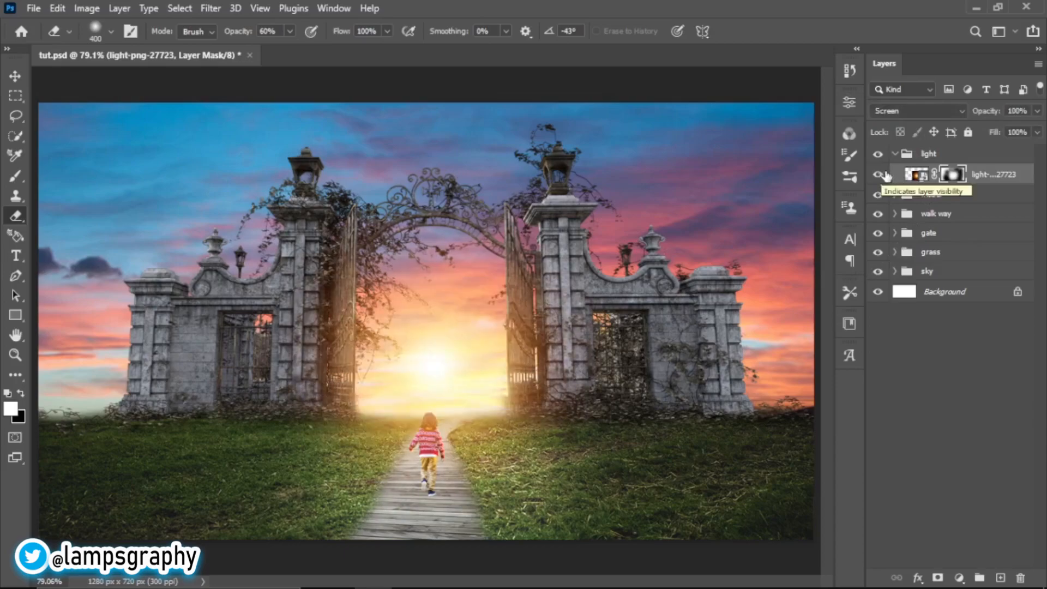
left_click(895, 154)
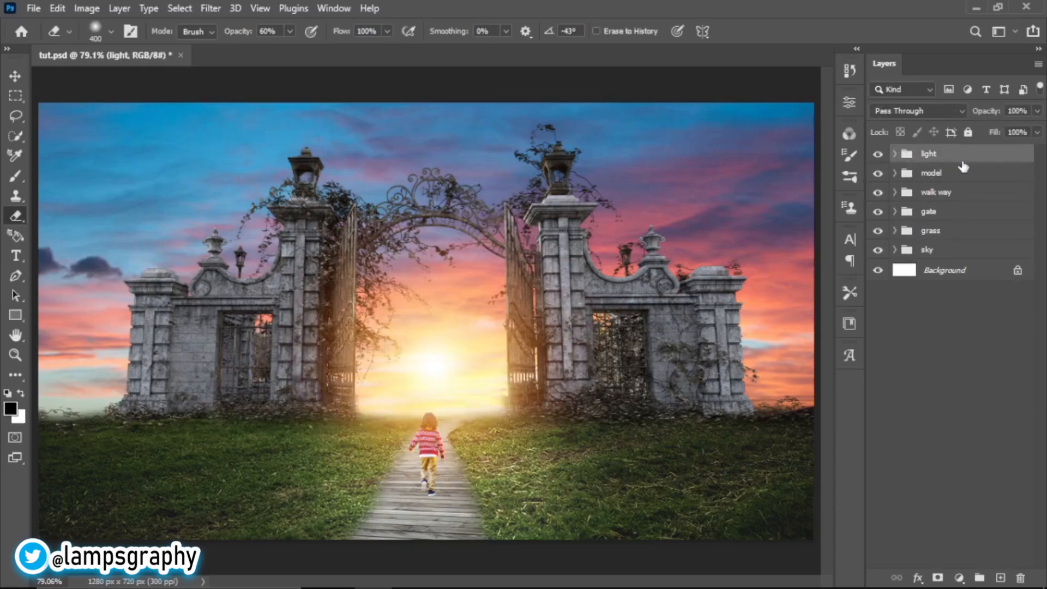
- Darken the child with a Levels adjustment clipped to the child's layer, lowering the white output level
left_click(935, 173)
left_click(895, 173)
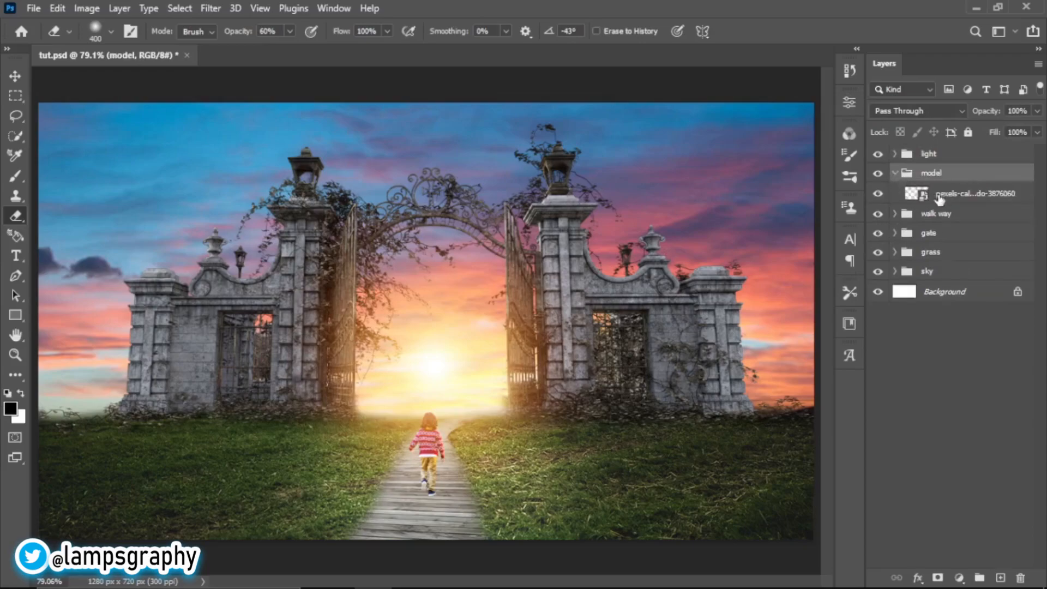
left_click(990, 199)
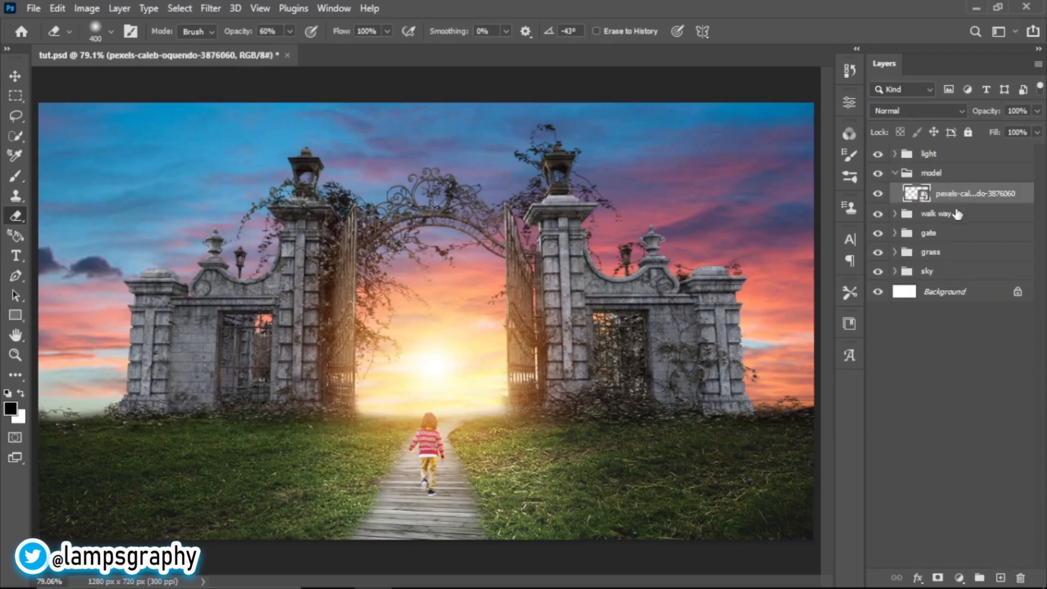
left_click(959, 577)
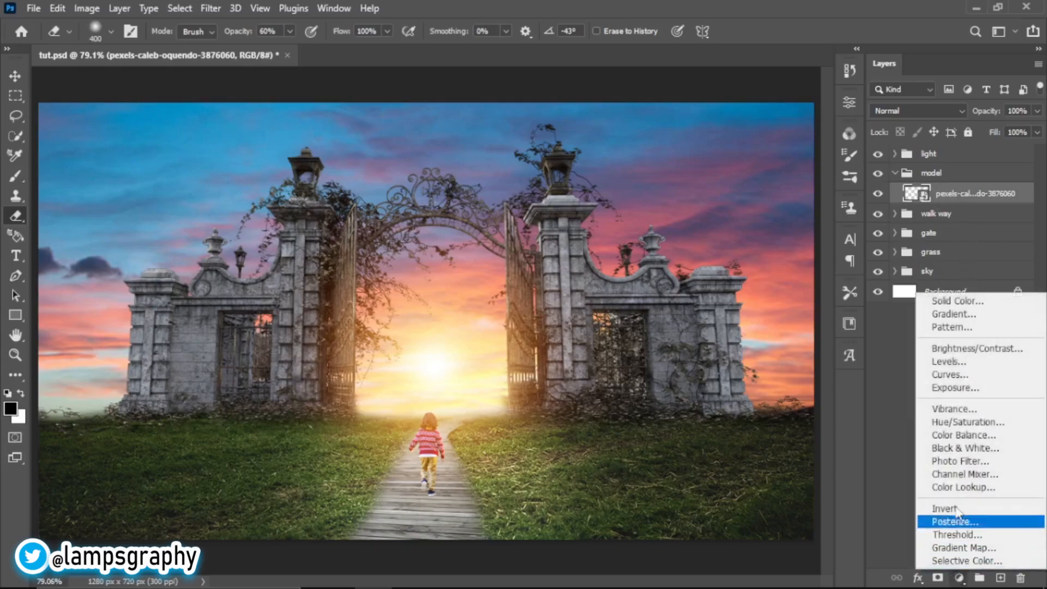
left_click(954, 363)
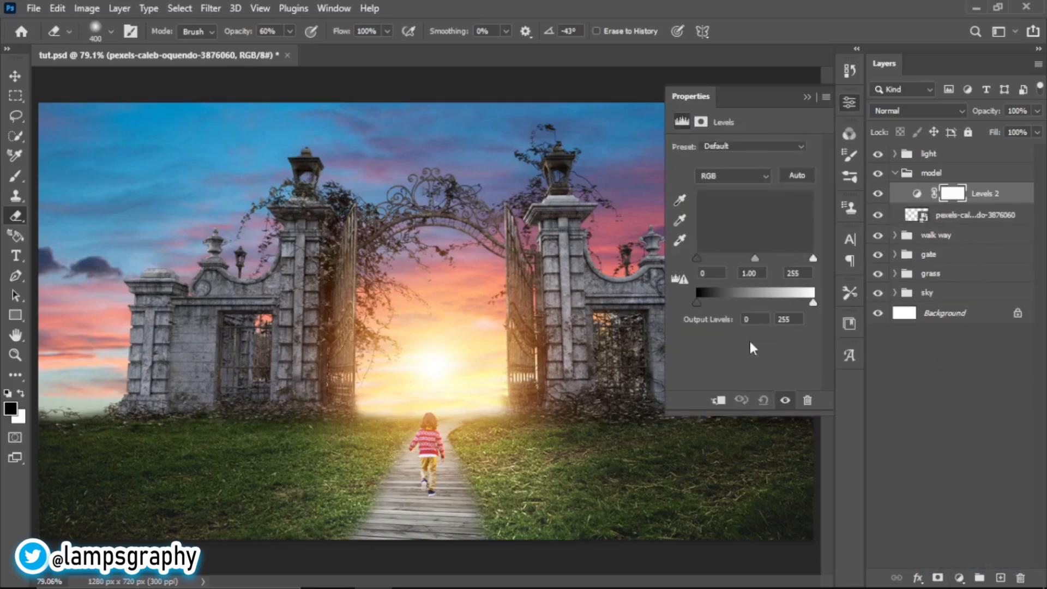
left_click(718, 400)
left_click_drag(787, 305, 752, 305)
left_click(961, 195)
left_click(807, 96)
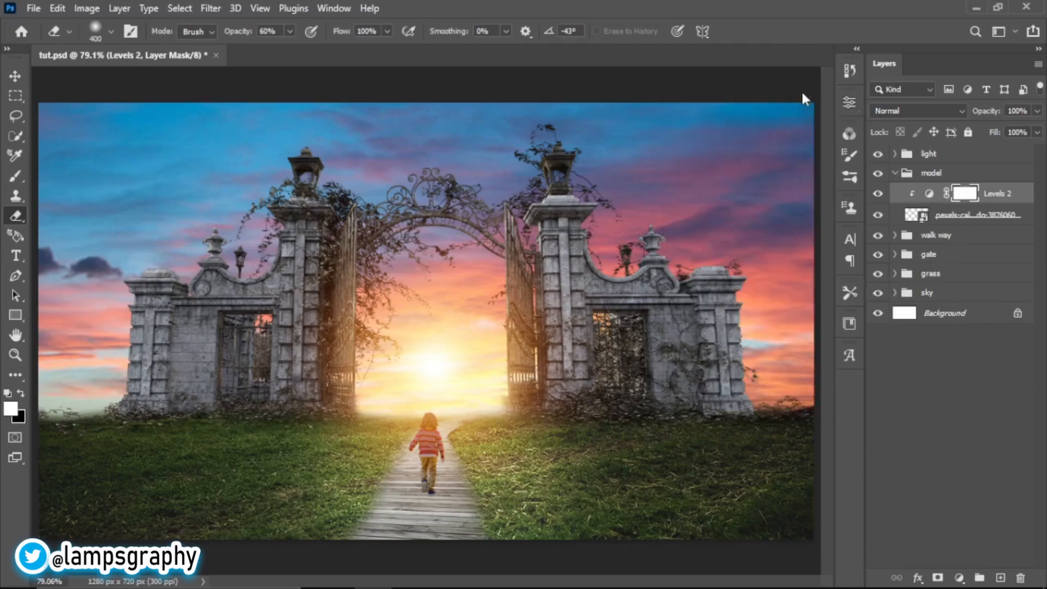
- Erase the child's Levels mask with a 35 to 45 px eraser to brighten the hair and sweater, and compare before and after
left_click(15, 354)
left_click_drag(461, 465, 515, 444)
key("e")
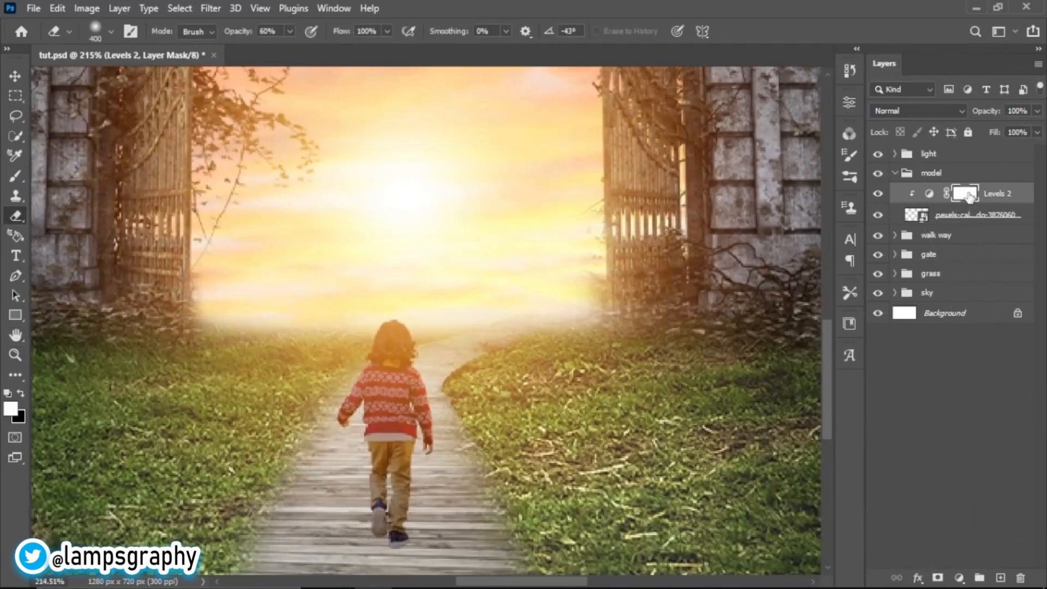
key("bracketleft")
key("bracketleft")
key("bracketleft")
key("bracketleft")
key("bracketleft")
key("bracketleft")
key("bracketleft")
key("bracketleft")
key("bracketleft")
key("bracketleft")
key("bracketleft")
key("bracketleft")
key("bracketleft")
key("bracketleft")
key("bracketleft")
mouse_move(399, 334)
left_mouse_down()
mouse_move(443, 362)
mouse_move(466, 424)
left_mouse_up()
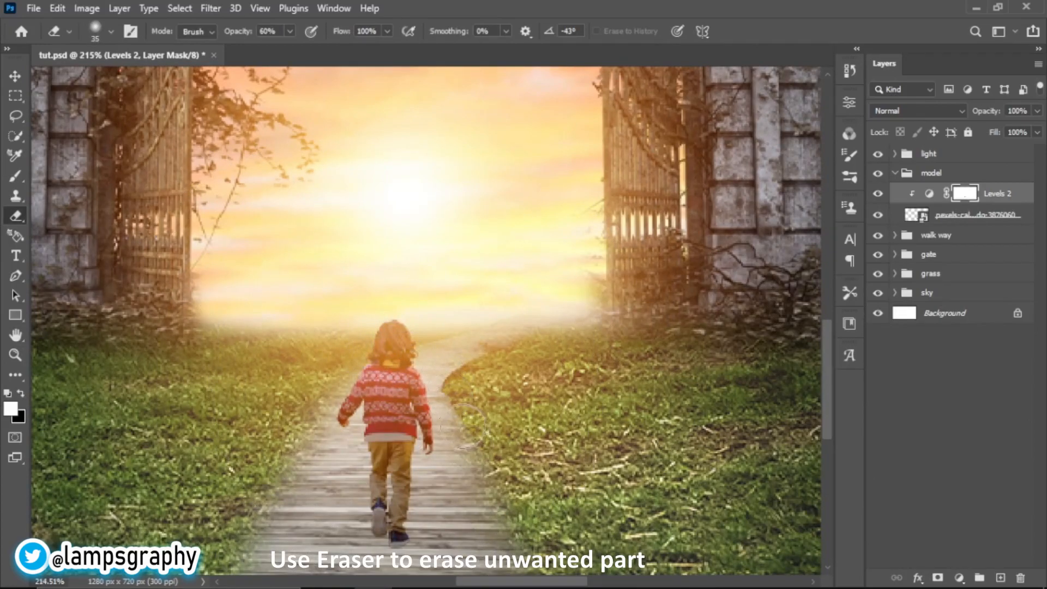
key("bracketright")
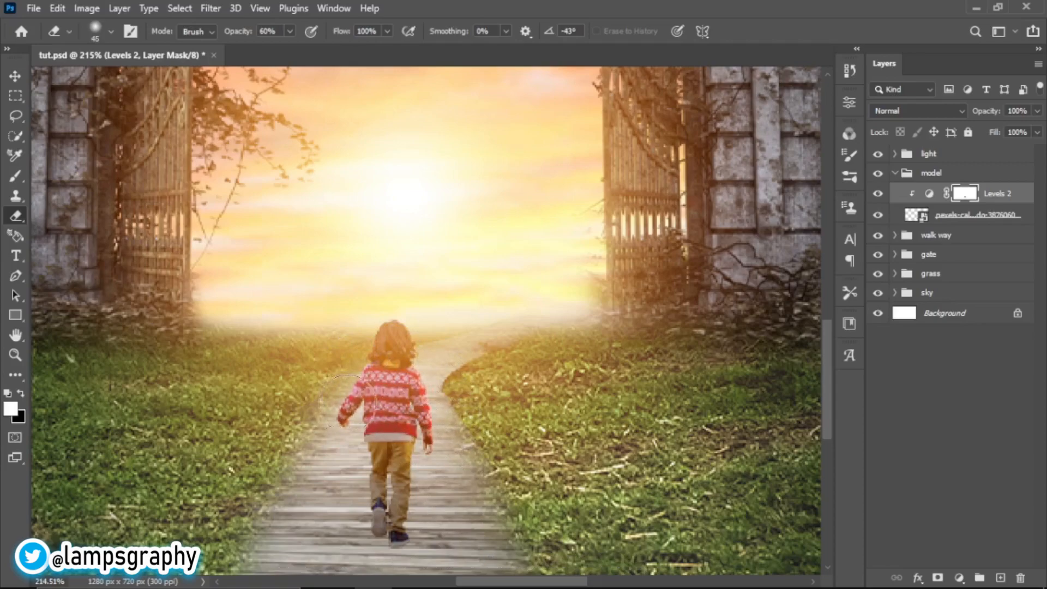
left_click(878, 194)
left_click(878, 194)
- Add a new empty layer beneath the child's layer inside the model group
left_click(956, 237)
key("x")
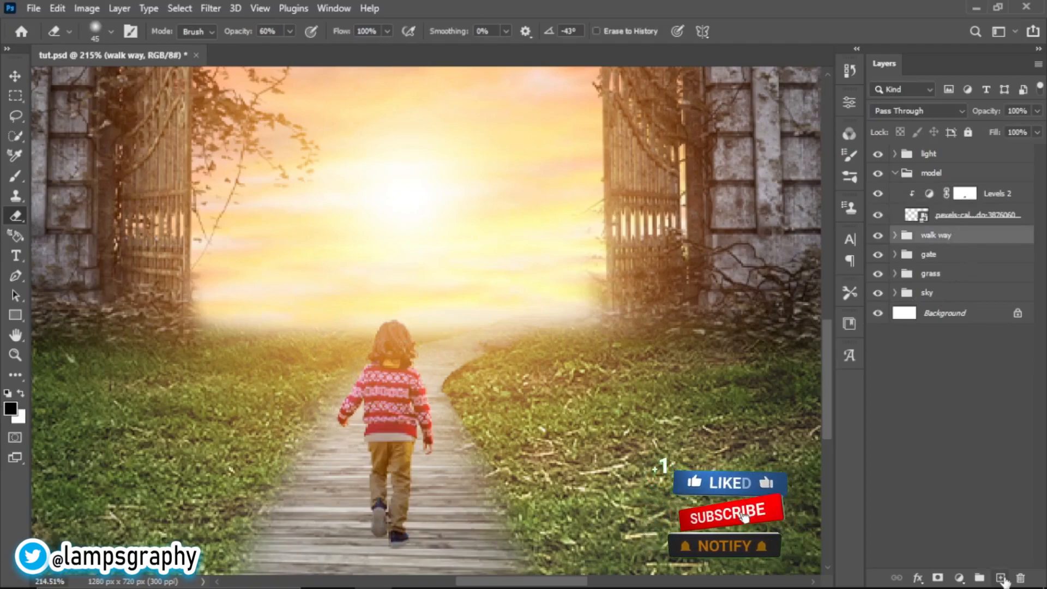
key("ctrl+shift+alt+n")
mouse_move(950, 240)
left_mouse_down()
mouse_move(963, 218)
mouse_move(960, 239)
left_mouse_up()
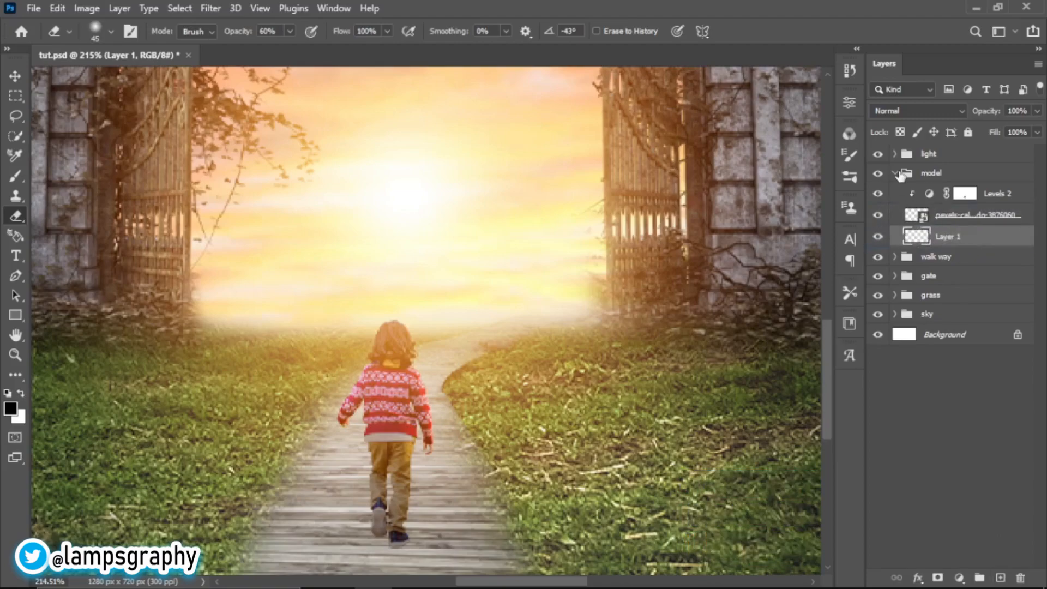
left_click(900, 173)
left_click(901, 174)
left_click(973, 239)
- Paint a black shadow from the child's feet down the boardwalk to the canvas edge with a 45 px soft brush
mouse_move(395, 468)
left_mouse_down()
mouse_move(431, 376)
mouse_move(404, 296)
left_mouse_up()
key("b")
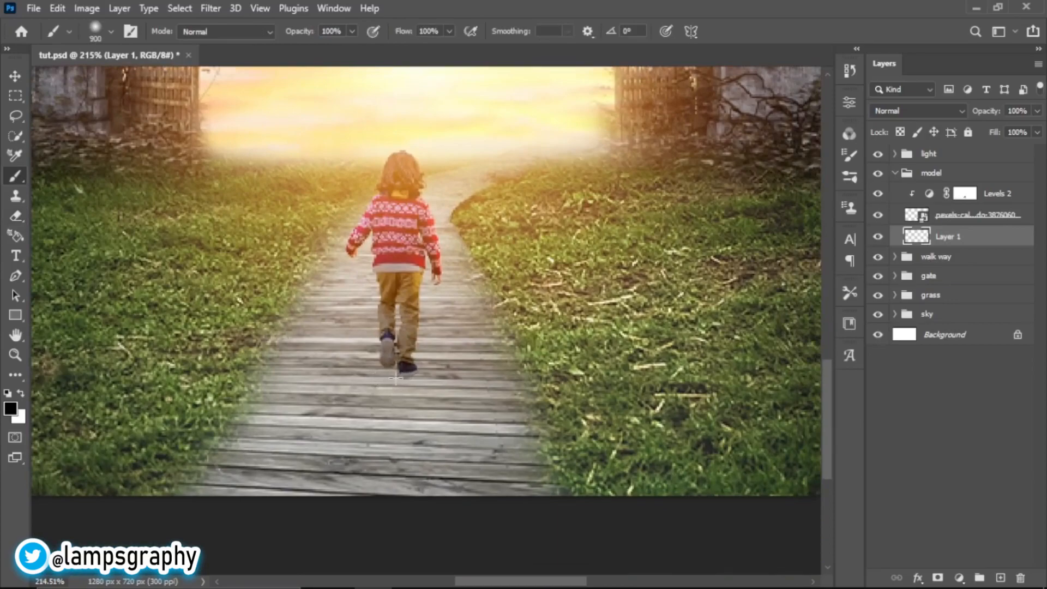
key("bracketleft")
key("bracketleft")
key("bracketleft")
key("bracketleft")
key("bracketleft")
key("bracketleft")
key("bracketleft")
key("bracketleft")
key("bracketleft")
key("bracketleft")
key("bracketleft")
key("bracketleft")
key("bracketleft")
key("bracketleft")
key("bracketleft")
key("bracketleft")
key("bracketleft")
key("bracketleft")
key("bracketright")
left_click(393, 383)
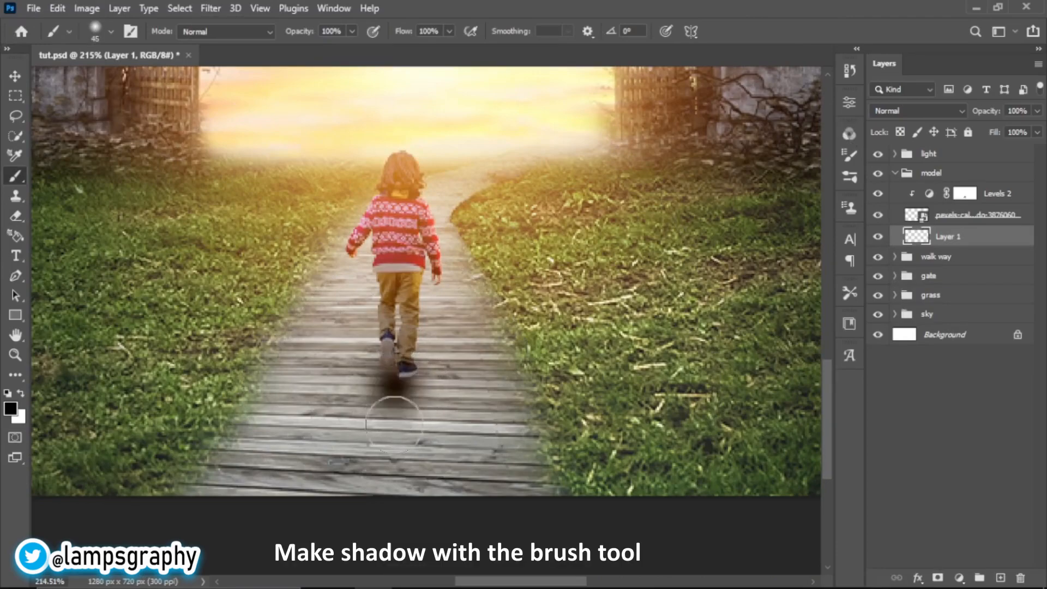
left_click_drag(394, 424, 388, 510)
mouse_move(400, 398)
left_mouse_down()
mouse_move(421, 514)
mouse_move(405, 386)
mouse_move(383, 383)
mouse_move(381, 474)
left_mouse_up()
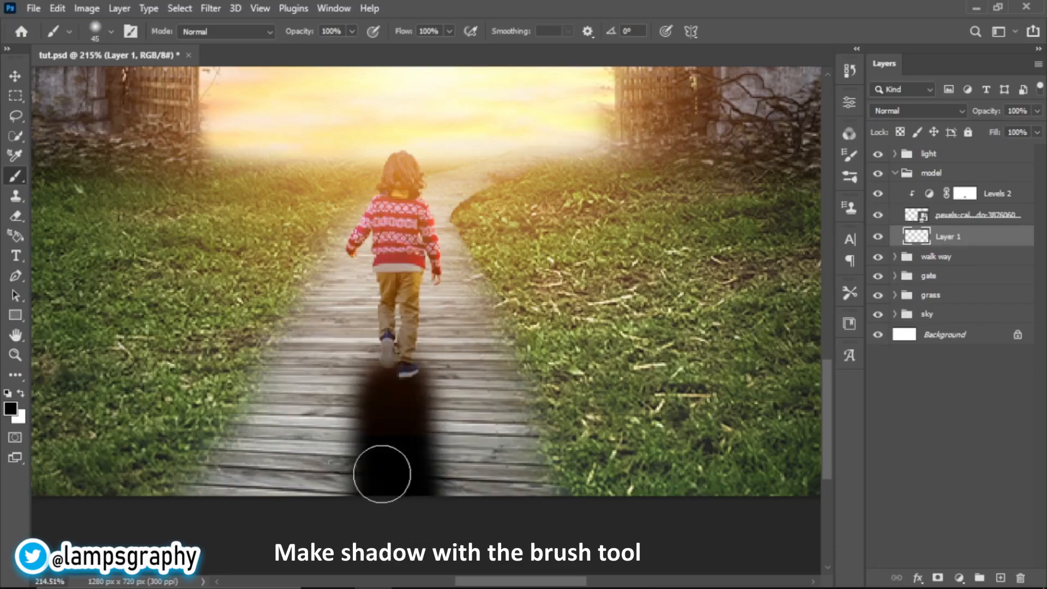
- Soften the sides of the painted shadow with an 80 px eraser at 60% opacity
left_click(16, 355)
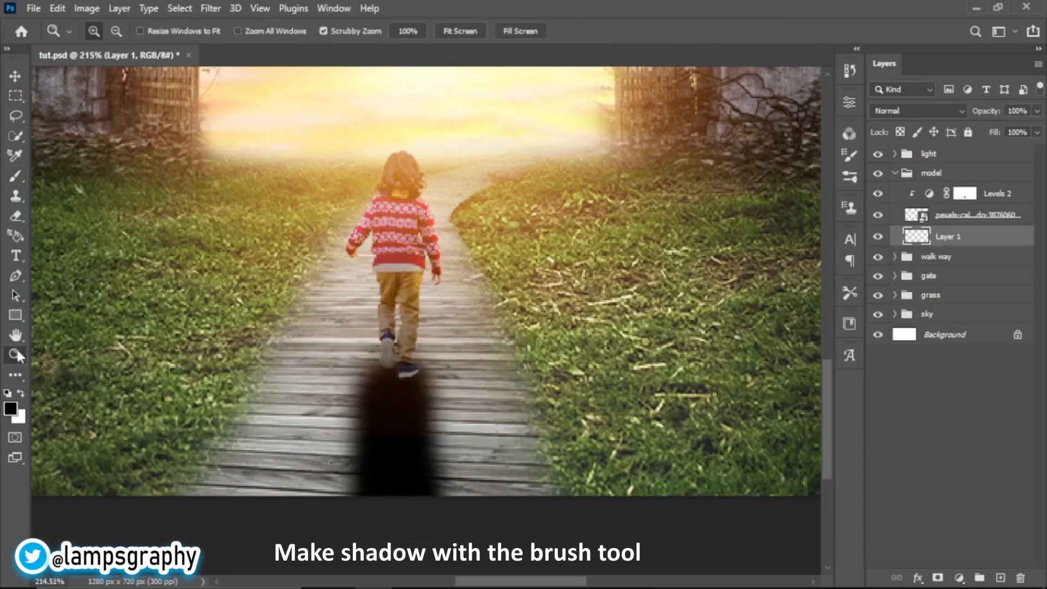
left_click(458, 32)
key("e")
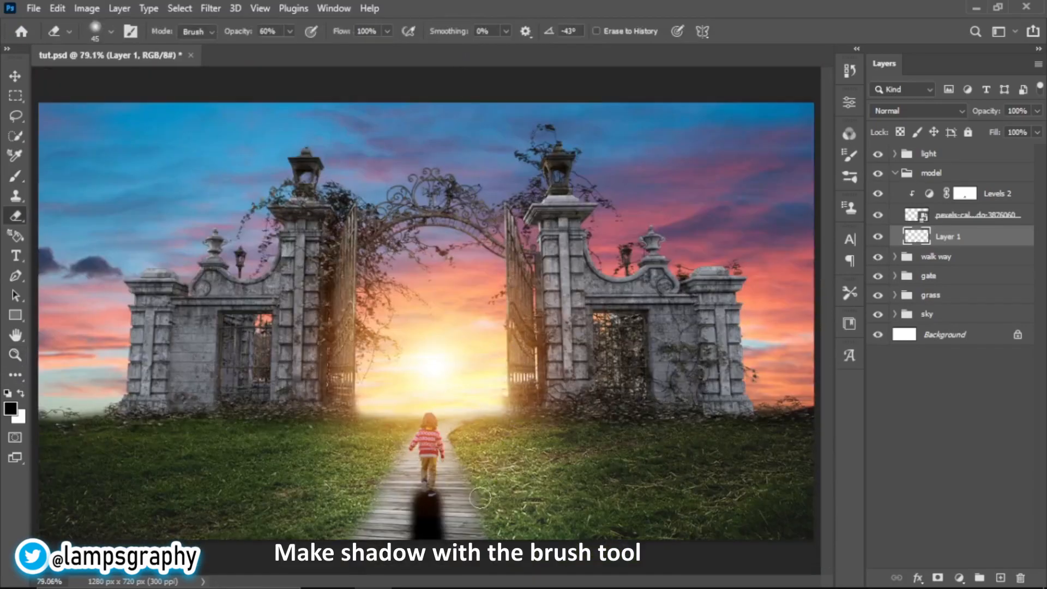
key("]")
left_click_drag(452, 493, 462, 530)
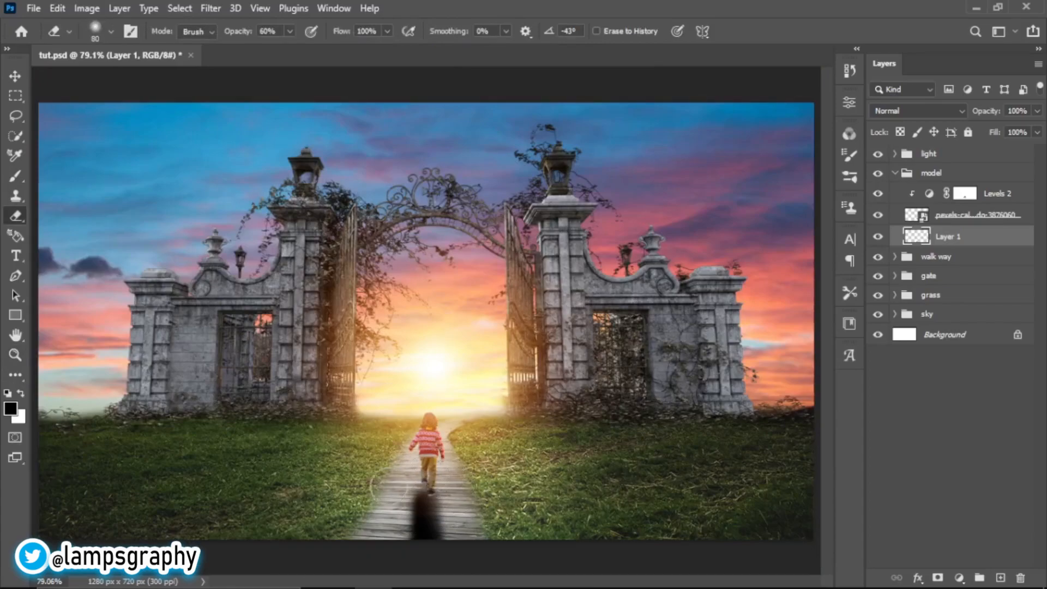
- Stretch the shadow slightly along the boardwalk and set its layer opacity to 79%
left_click(1036, 132)
mouse_move(1037, 130)
left_mouse_down()
mouse_move(1002, 126)
mouse_move(1013, 128)
left_mouse_up()
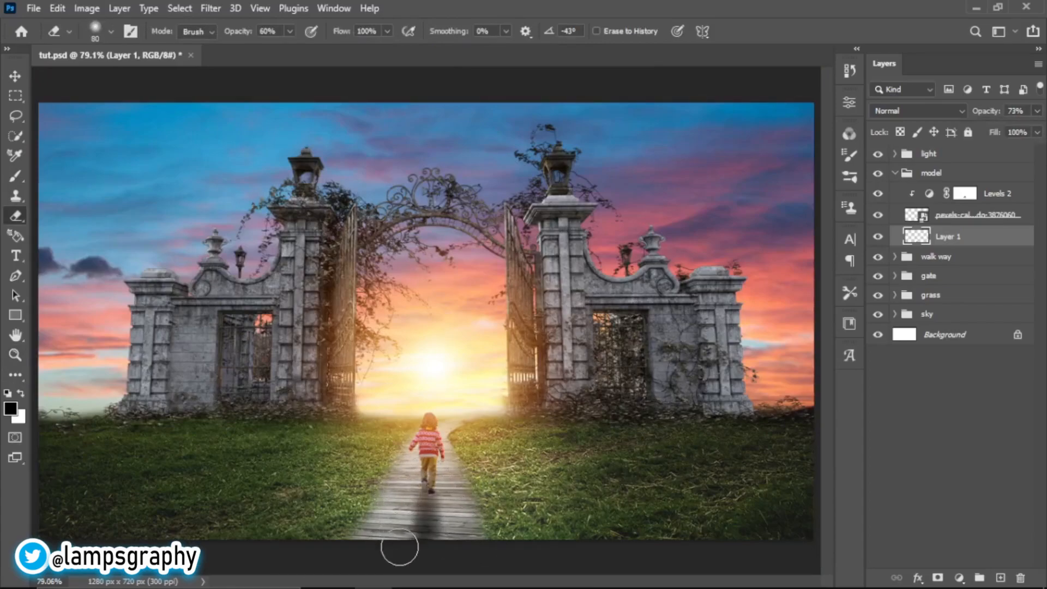
left_click_drag(1029, 132, 1017, 132)
key("ctrl+t")
left_click_drag(429, 541, 431, 553)
left_click_drag(471, 473, 467, 469)
left_click(759, 31)
left_click(1038, 110)
left_click_drag(1019, 129, 1016, 132)
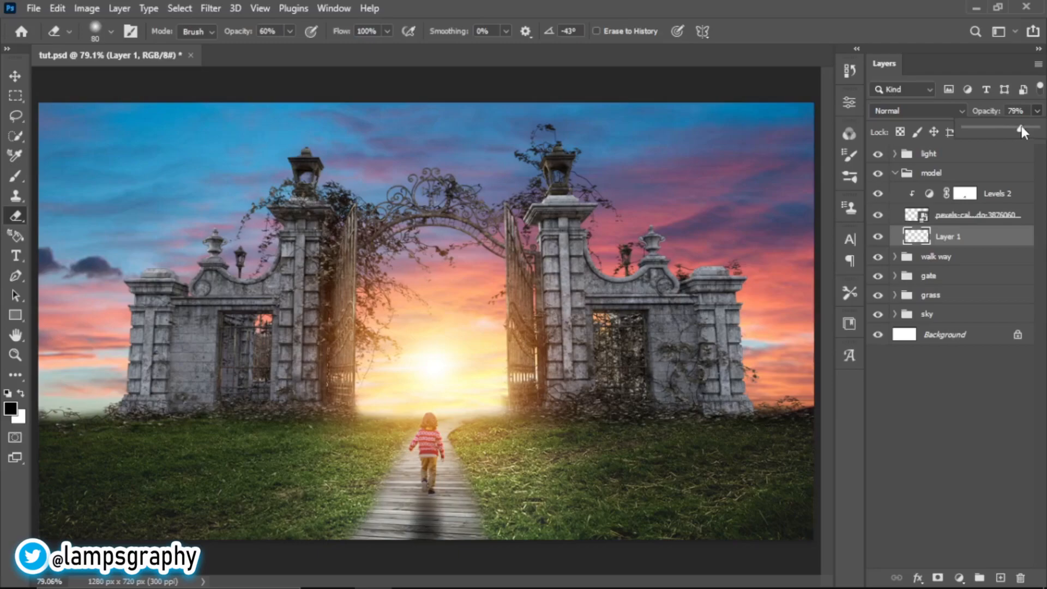
- Rename the shadow layer as fake shadow and collapse the model group
left_click(970, 239)
double_click(948, 237)
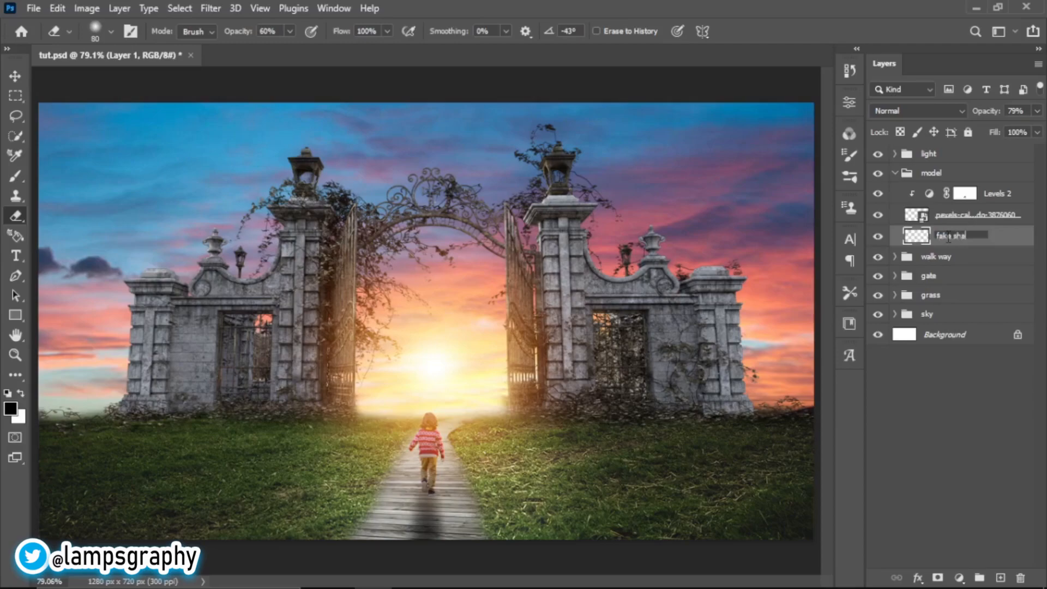
type("fake shadow")
key("Return")
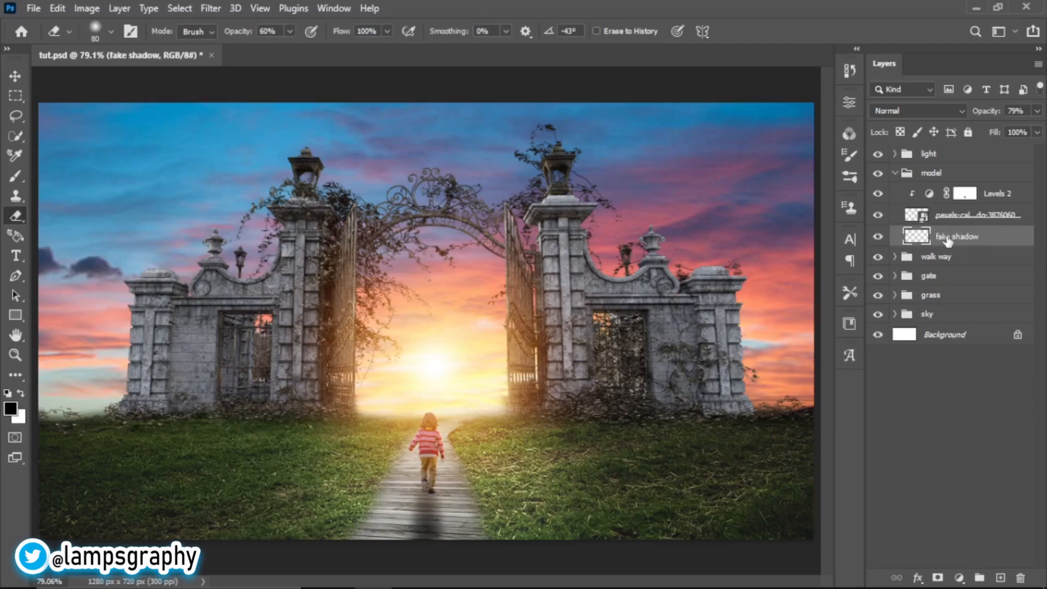
left_click(895, 174)
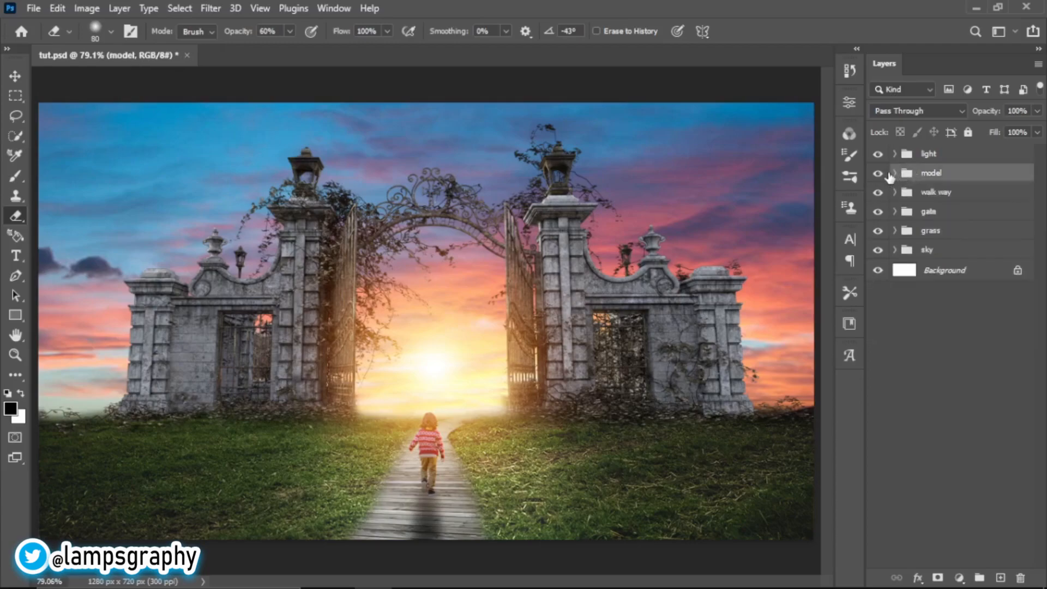
- Reduce the fake shadow layer's opacity to 76% and collapse the model group
left_click(895, 174)
left_click(982, 236)
left_click_drag(1037, 110, 1014, 137)
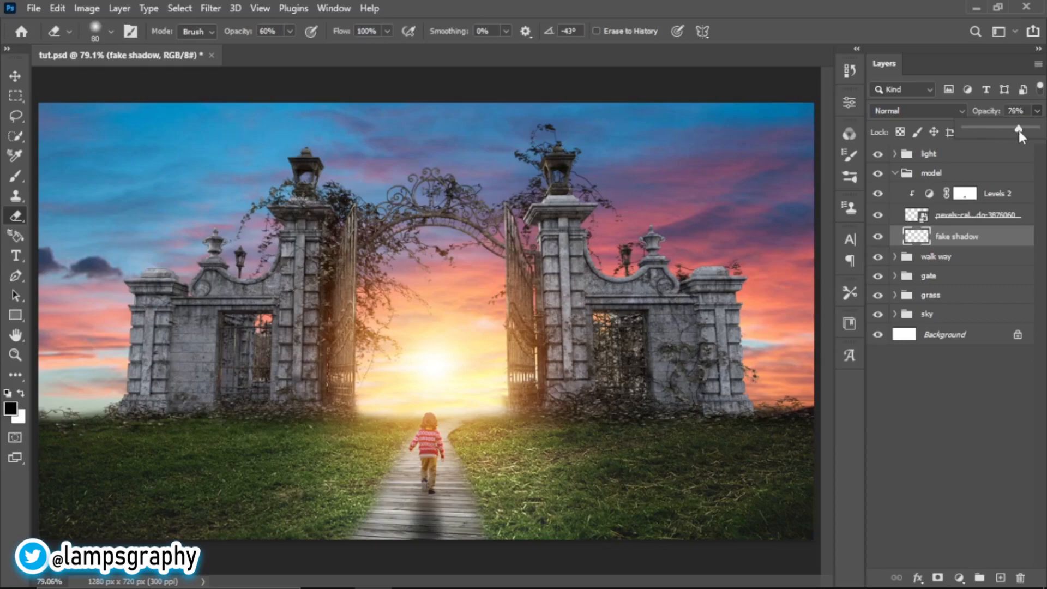
left_click(897, 175)
left_click(897, 174)
- Add a Levels adjustment clipped to the gate photo layer and lower its white output level to about 163
left_click(928, 212)
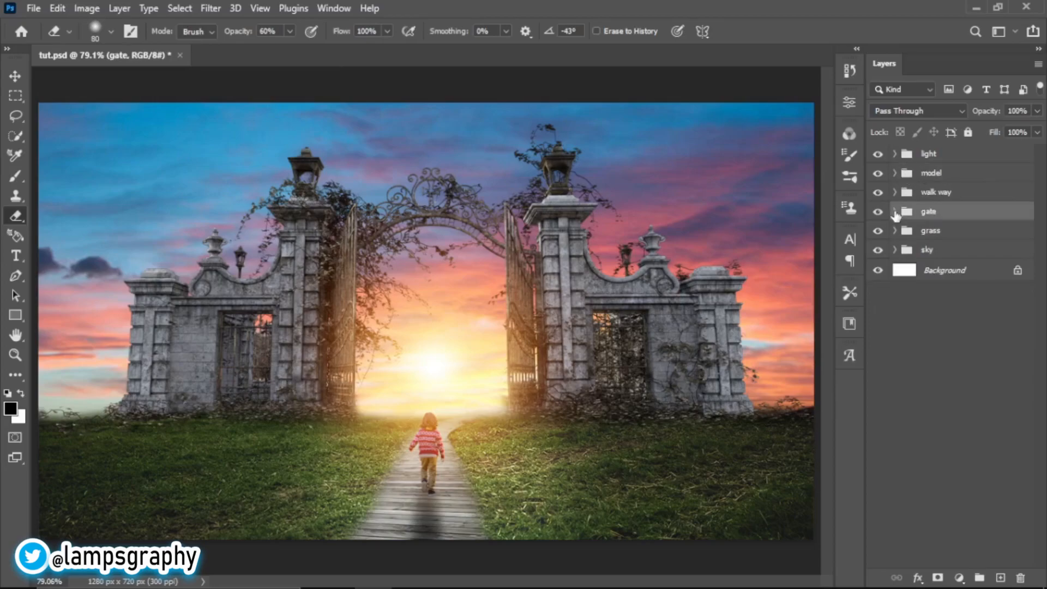
left_click(895, 212)
left_click(929, 234)
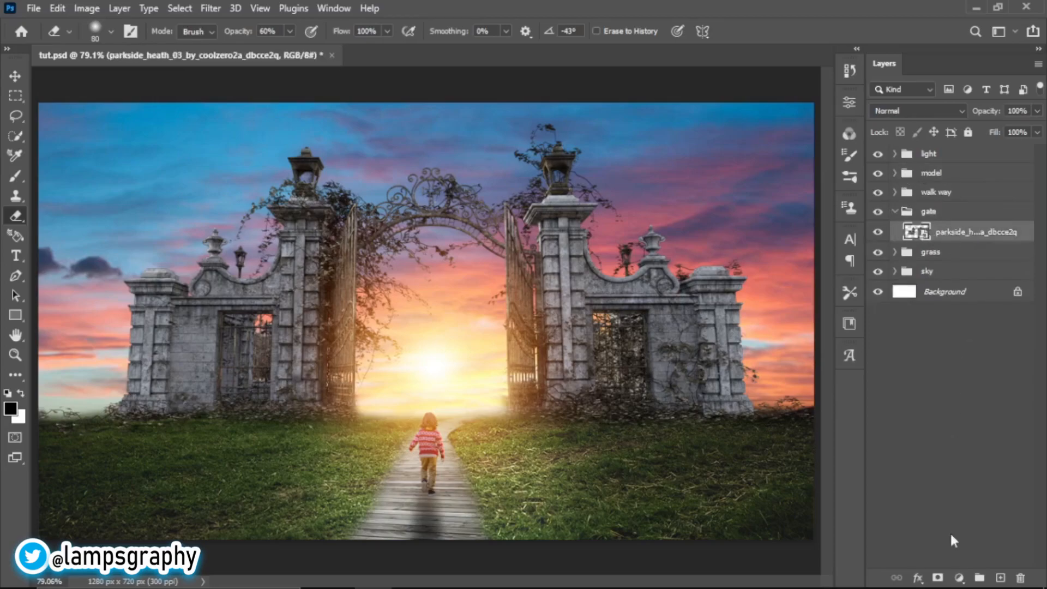
left_click(957, 579)
left_click(961, 365)
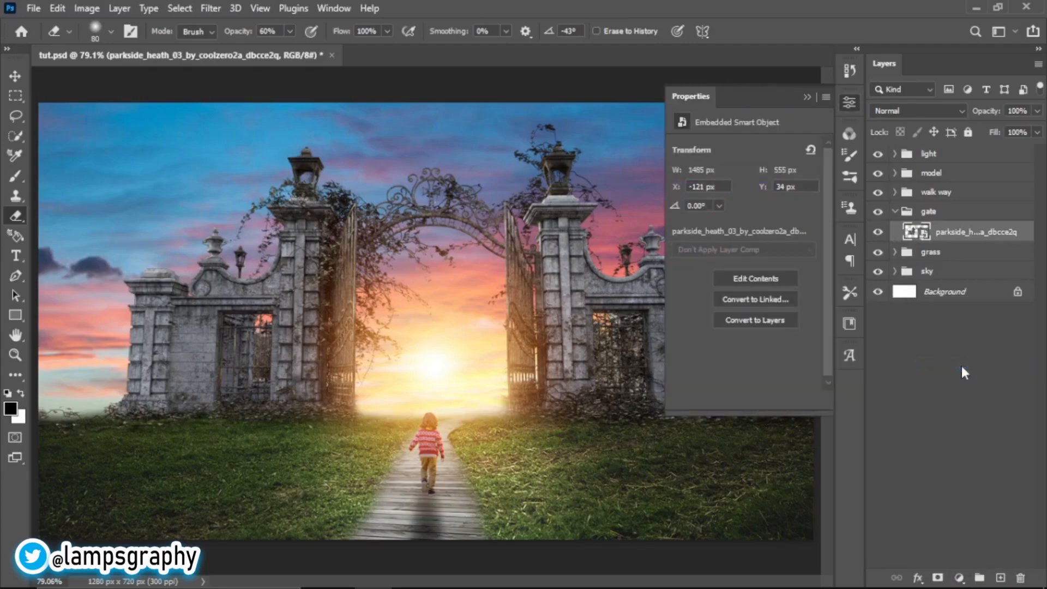
left_click(718, 400)
left_click_drag(813, 304, 764, 308)
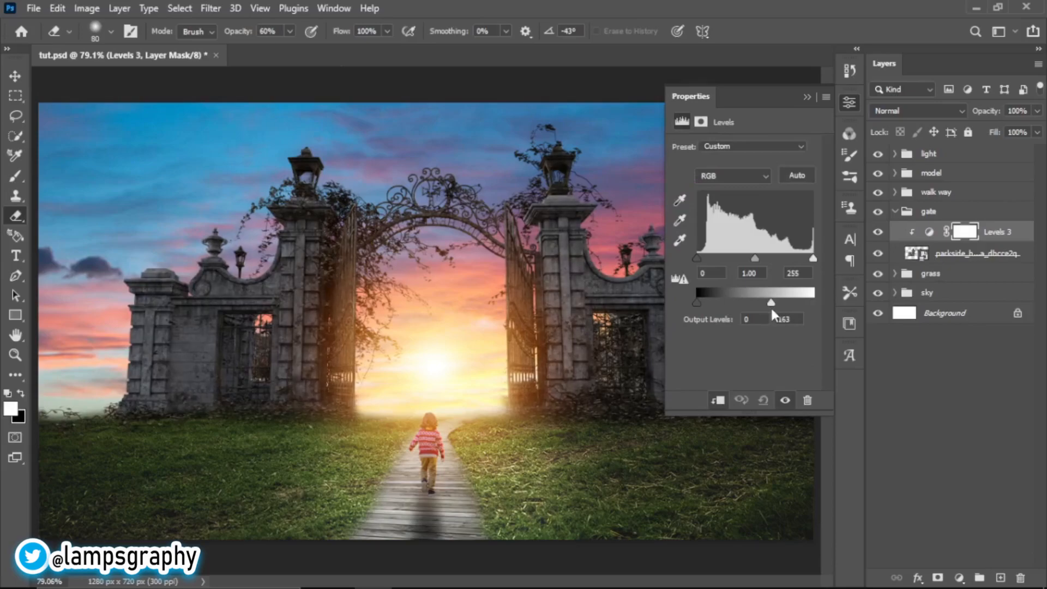
- Erase the Levels mask around the gate opening and inner pillars with a soft 250 px eraser at 60% opacity
left_click(807, 97)
key("bracketright")
key("bracketright")
key("bracketright")
key("bracketright")
key("bracketright")
key("bracketright")
key("bracketright")
left_click(504, 354)
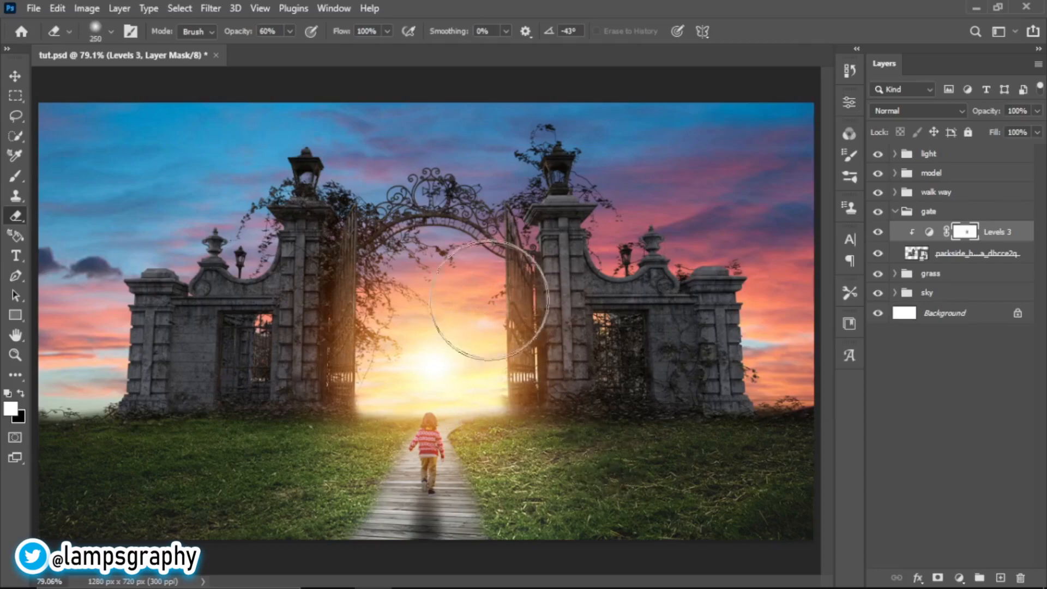
left_click(364, 295)
left_click(352, 218)
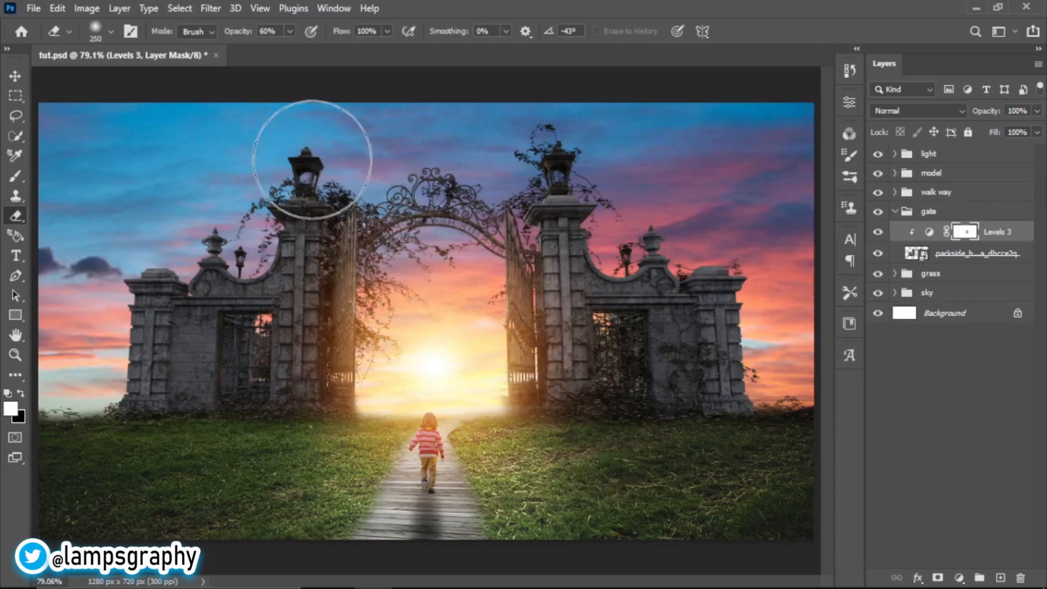
left_click(519, 224)
mouse_move(478, 415)
left_mouse_down()
mouse_move(323, 388)
mouse_move(252, 458)
mouse_move(596, 436)
mouse_move(522, 163)
left_mouse_up()
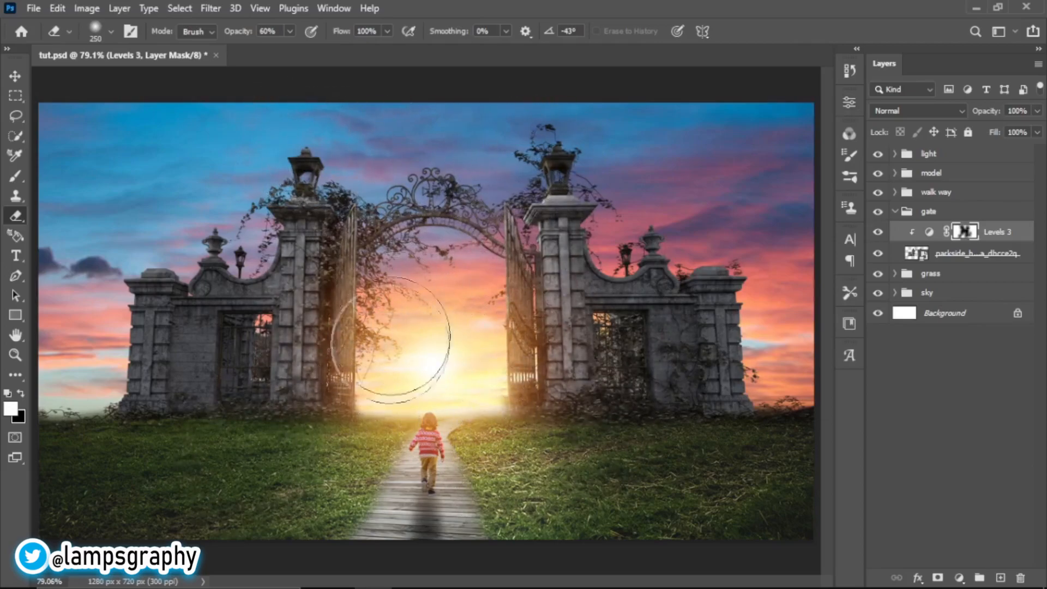
- Compare the gate with its Levels adjustment hidden and shown, and collapse the gate group
left_click(878, 231)
left_click(878, 232)
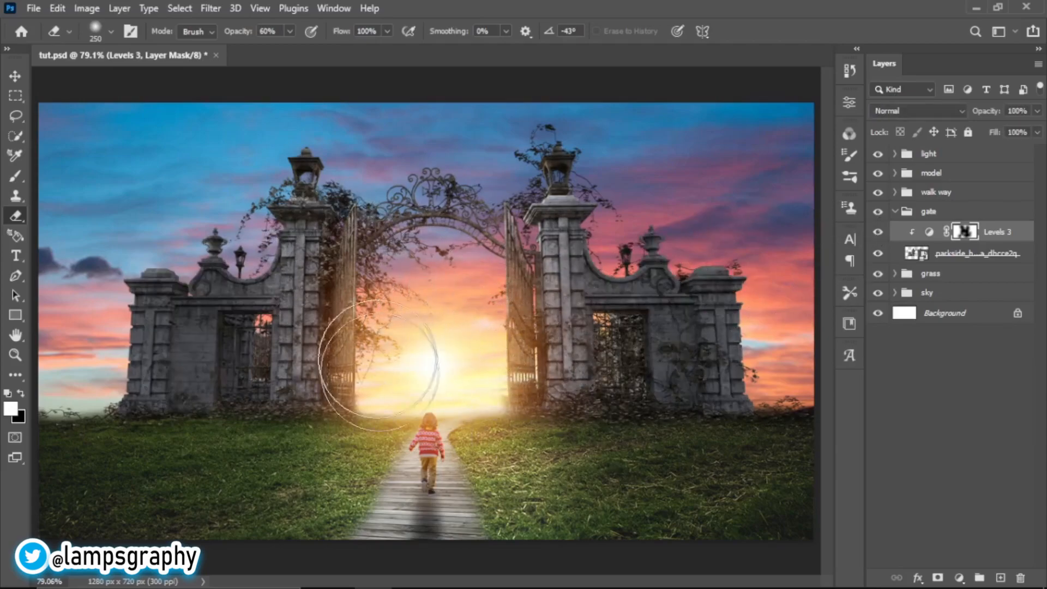
left_click(895, 212)
- Place the restricted balcony scene arch image above the light group and enlarge it to span the canvas
left_click(935, 155)
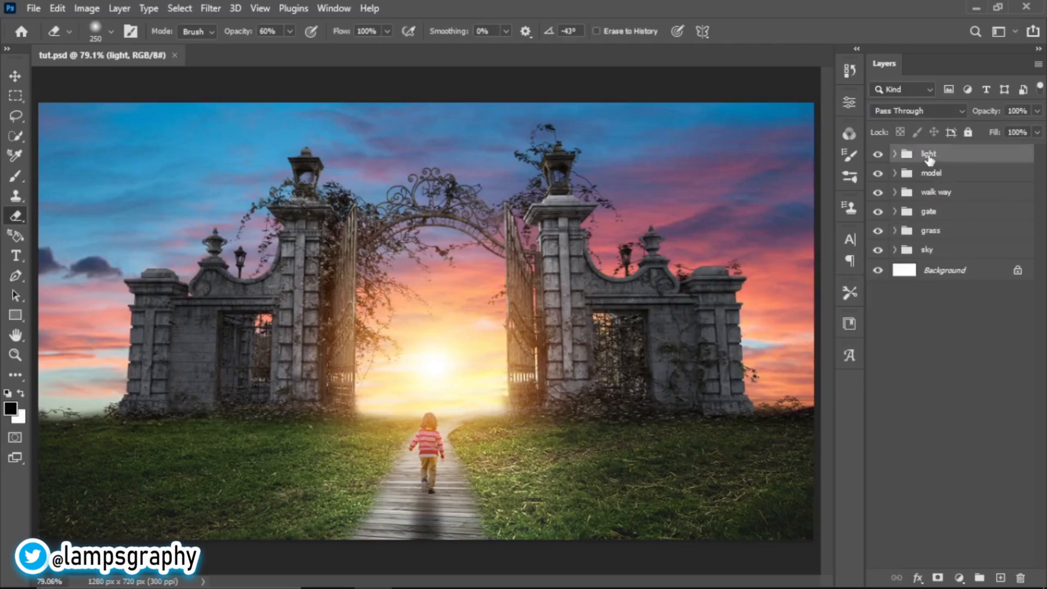
mouse_move(452, 581)
left_click(410, 572)
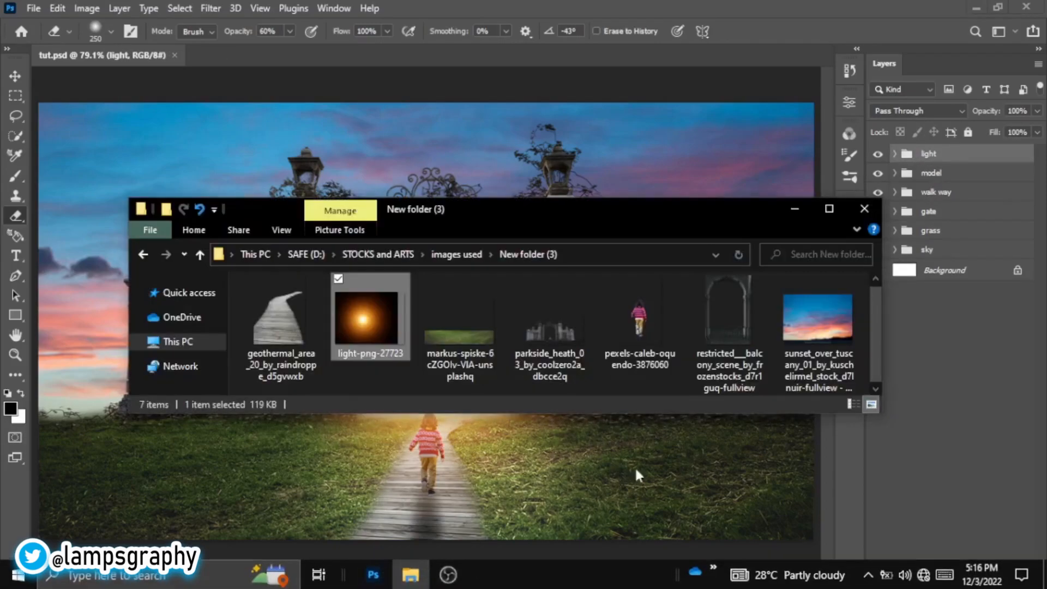
left_click(722, 323)
left_click(457, 487)
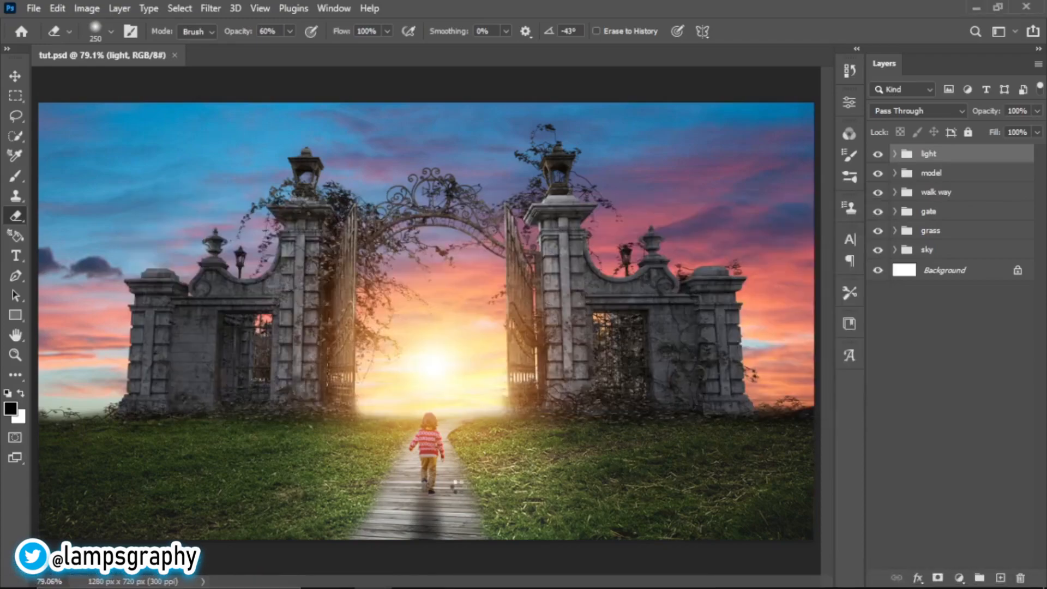
left_click_drag(456, 484, 457, 486)
left_click_drag(279, 323, 6, 323)
left_click_drag(570, 321, 921, 322)
left_click_drag(583, 221, 561, 436)
scroll(562, 437, "down", 6)
left_click_drag(279, 413, 276, 504)
key("Return")
left_click(17, 356)
left_click_drag(393, 322, 436, 322)
key("ctrl+t")
left_click_drag(451, 183, 452, 127)
left_click_drag(660, 353, 653, 369)
left_click_drag(451, 139, 451, 133)
left_click_drag(653, 335, 660, 330)
left_click(734, 31)
- Move the arch so that its curve and pillars frame both sides of the scene
left_click_drag(651, 184, 644, 71)
left_click_drag(706, 352, 707, 383)
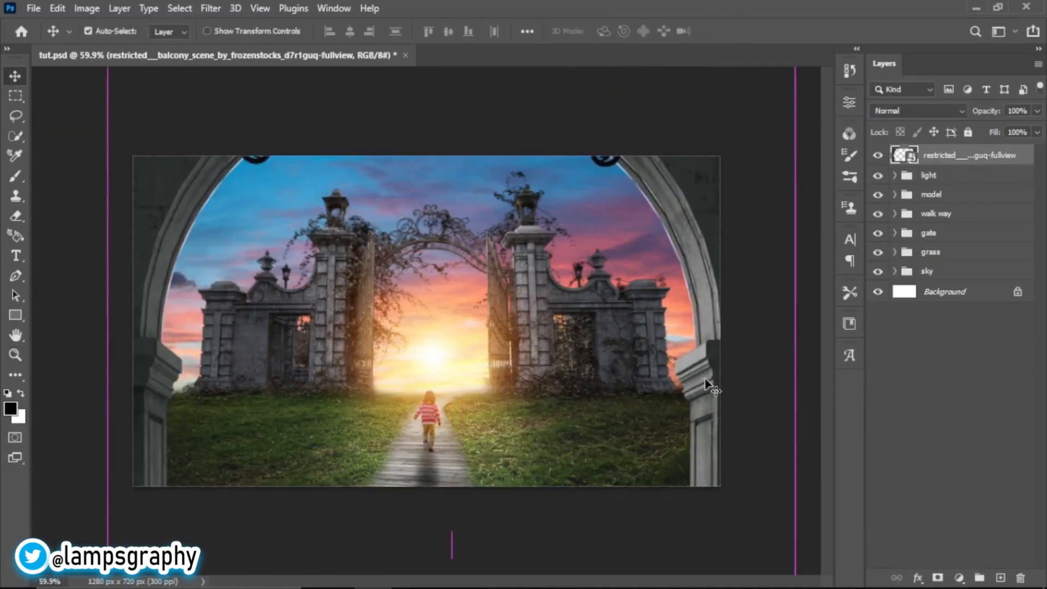
left_click(15, 356)
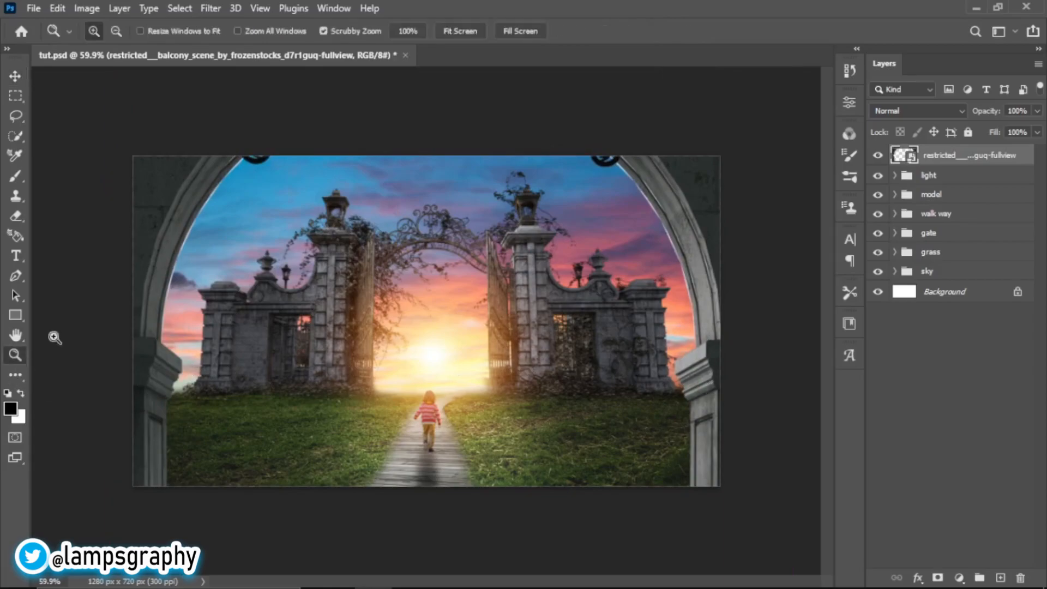
left_click(458, 31)
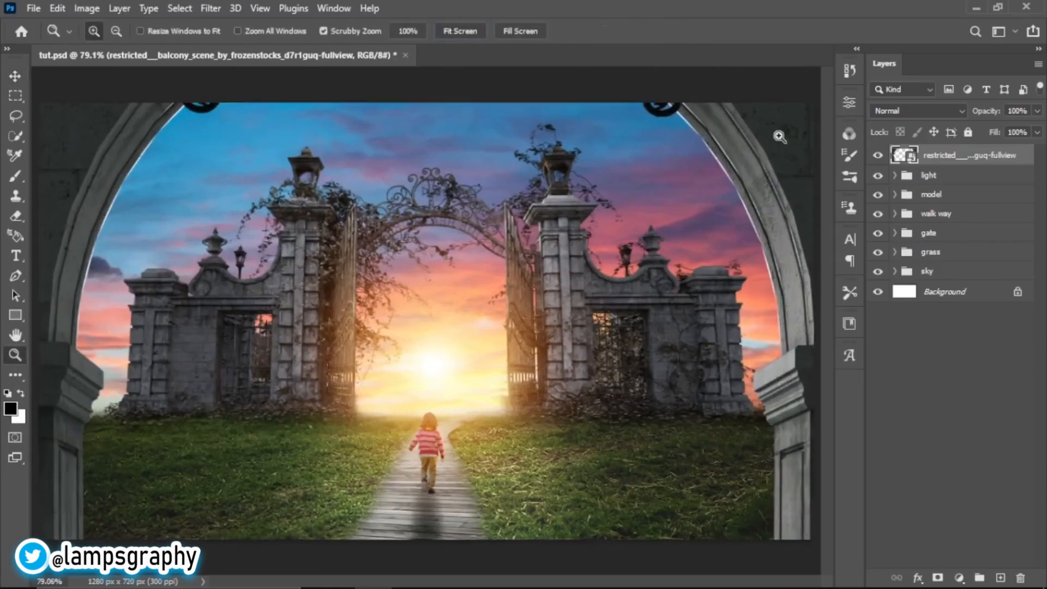
- Convert the arch layer to a smart object and apply a Gaussian Blur with a 6.4 px radius
right_click(928, 157)
left_click(801, 172)
left_click(211, 9)
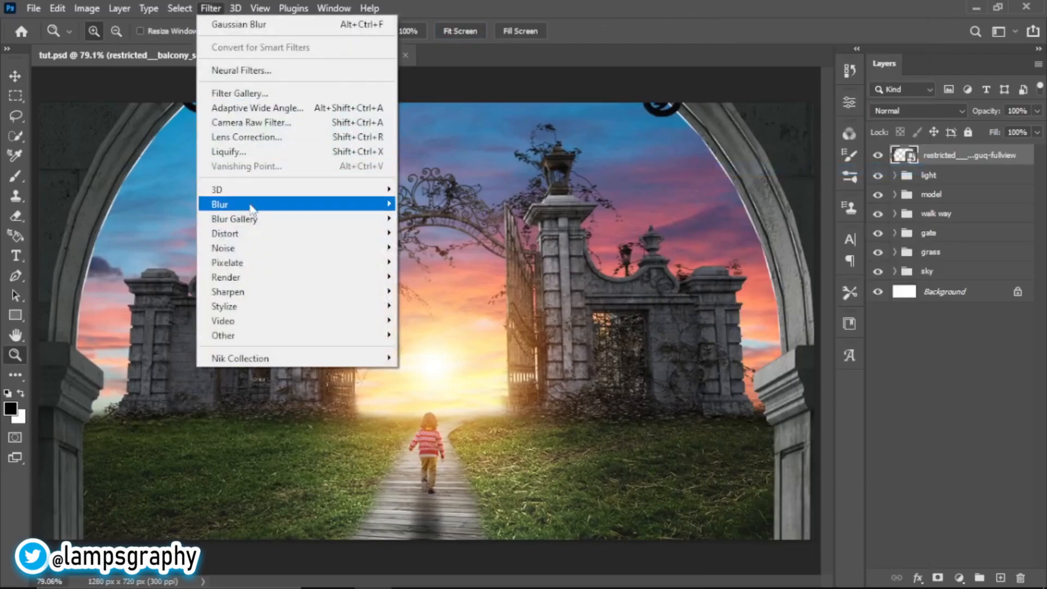
mouse_move(251, 208)
left_click(439, 262)
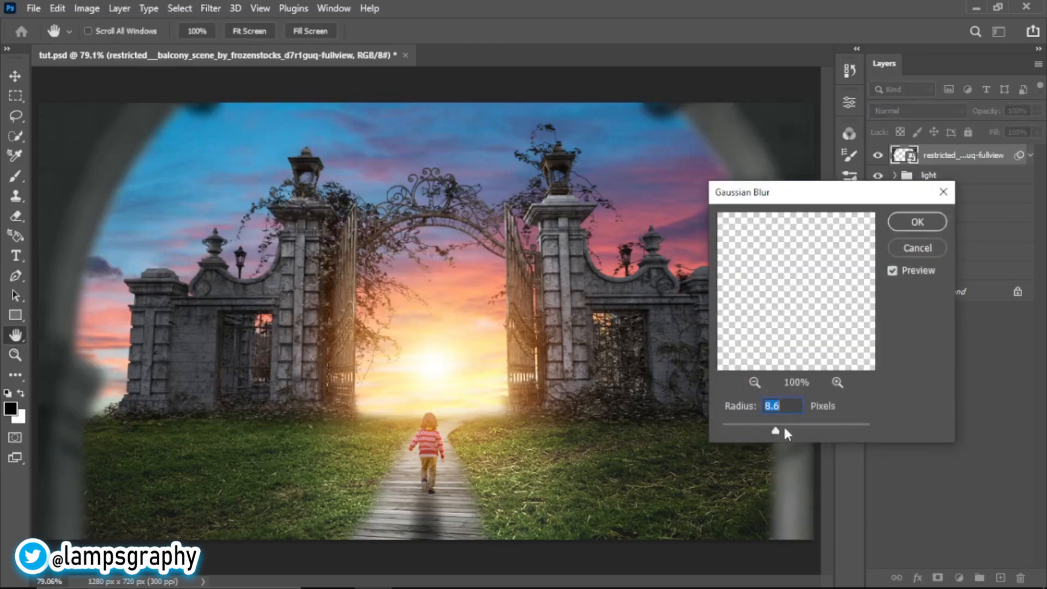
left_click_drag(775, 434, 763, 433)
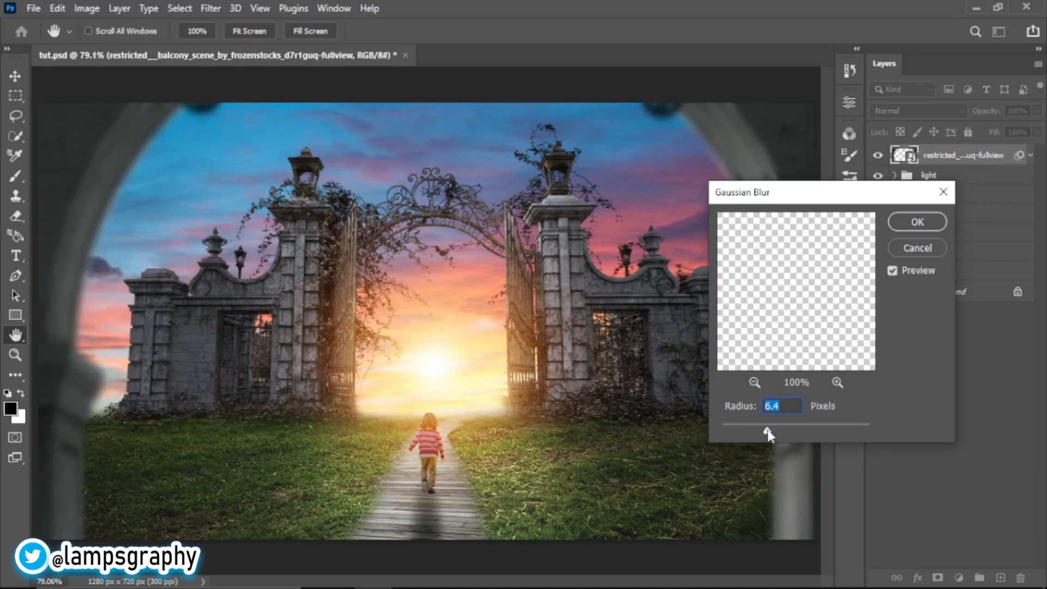
left_click(917, 222)
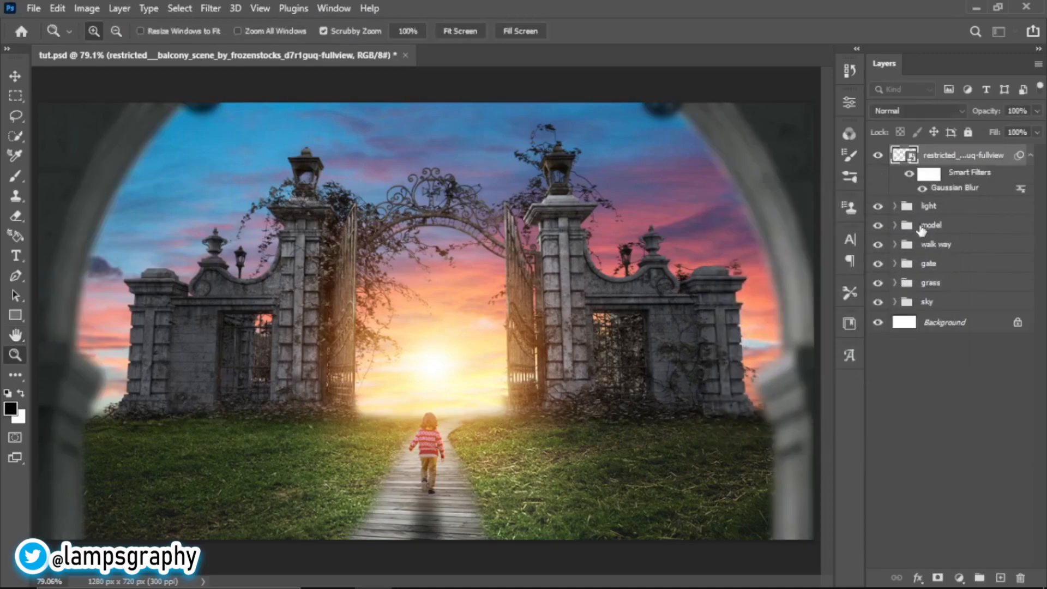
- Put the blurred arch layer in its own group named block in front lol and save the document
right_click(958, 158)
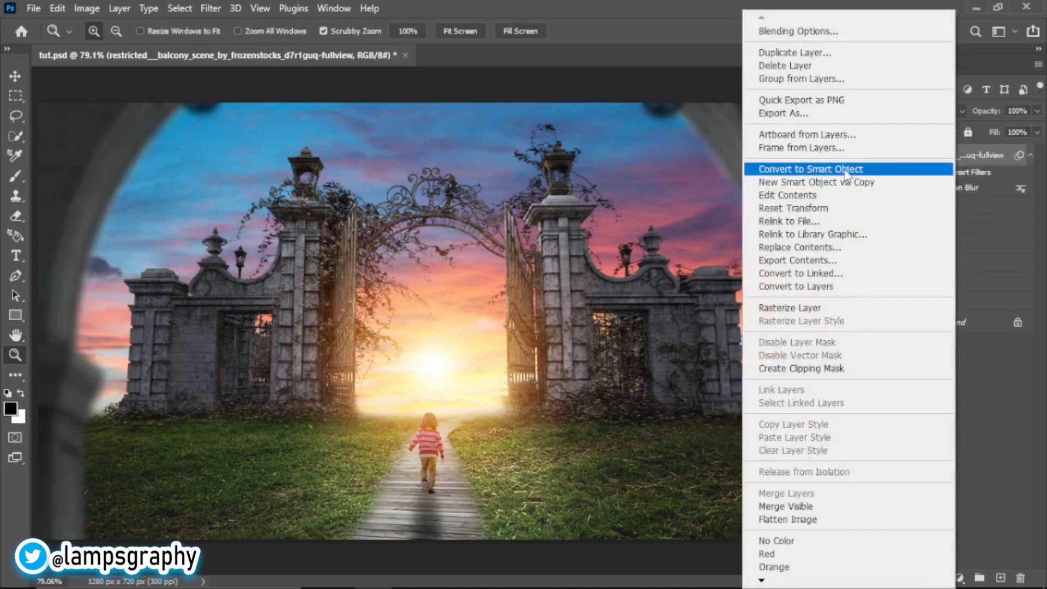
left_click(956, 166)
key("ctrl+g")
left_click(895, 154)
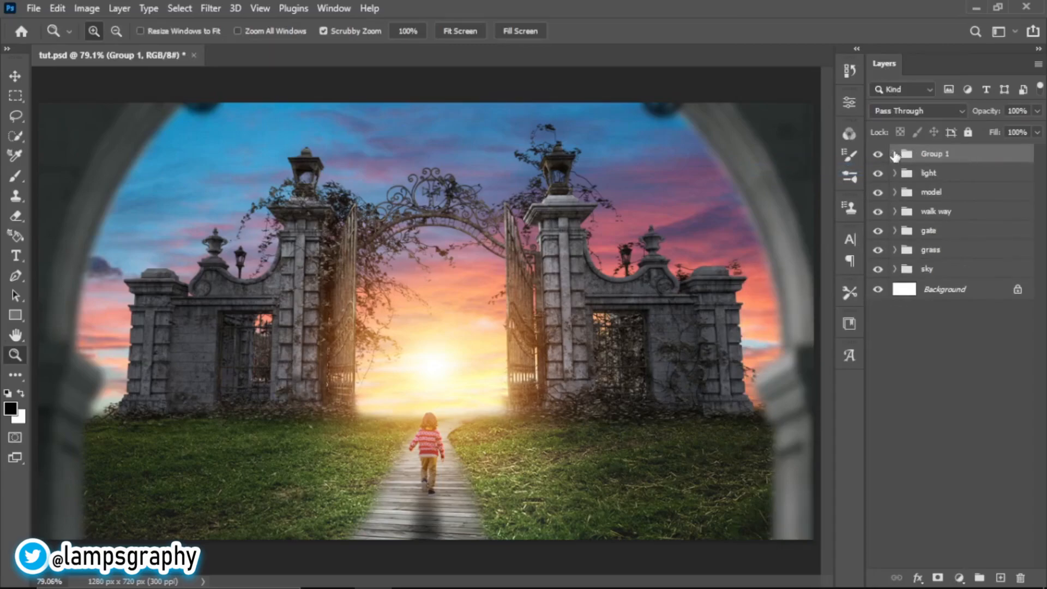
double_click(936, 154)
type("block in front lol")
key("Return")
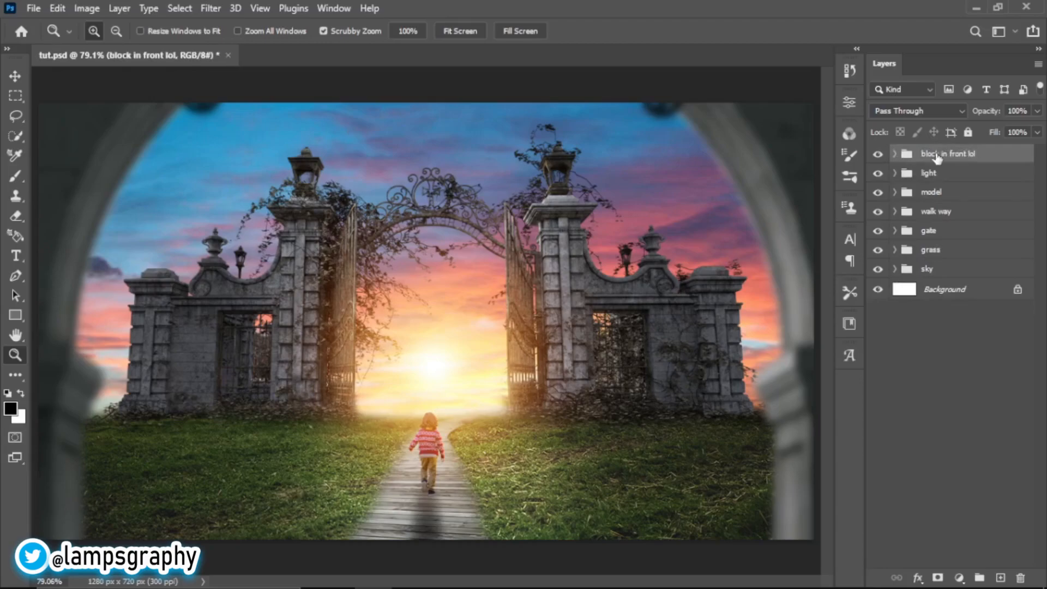
key("ctrl+s")
- Scale the fake shadow layer to 108.13%, rotate it by -2.32°, and save the document
mouse_move(486, 424)
left_mouse_down()
mouse_move(465, 425)
mouse_move(482, 420)
left_mouse_up()
key("v")
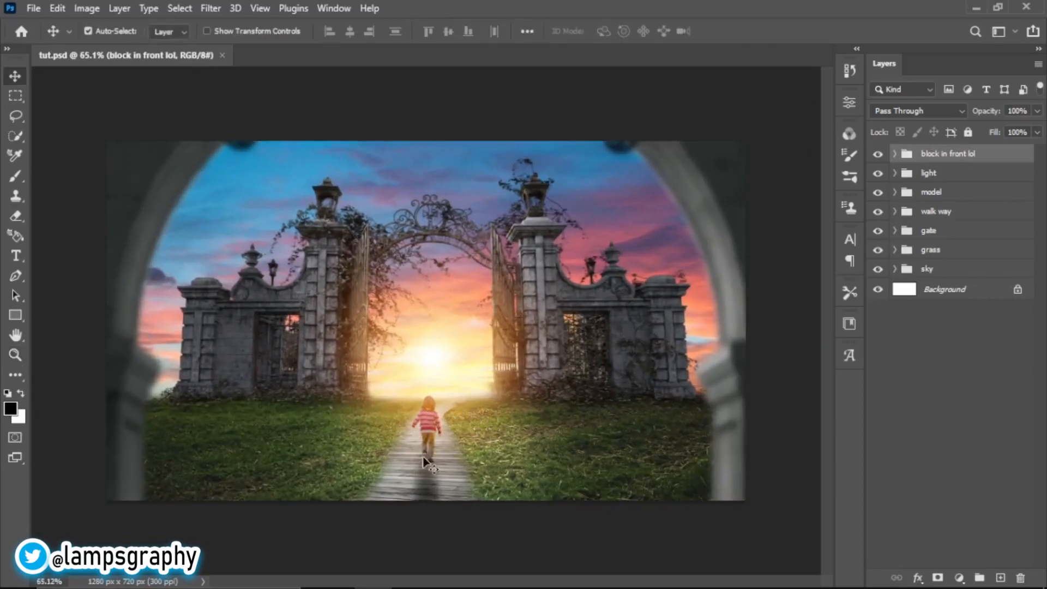
left_click(437, 488)
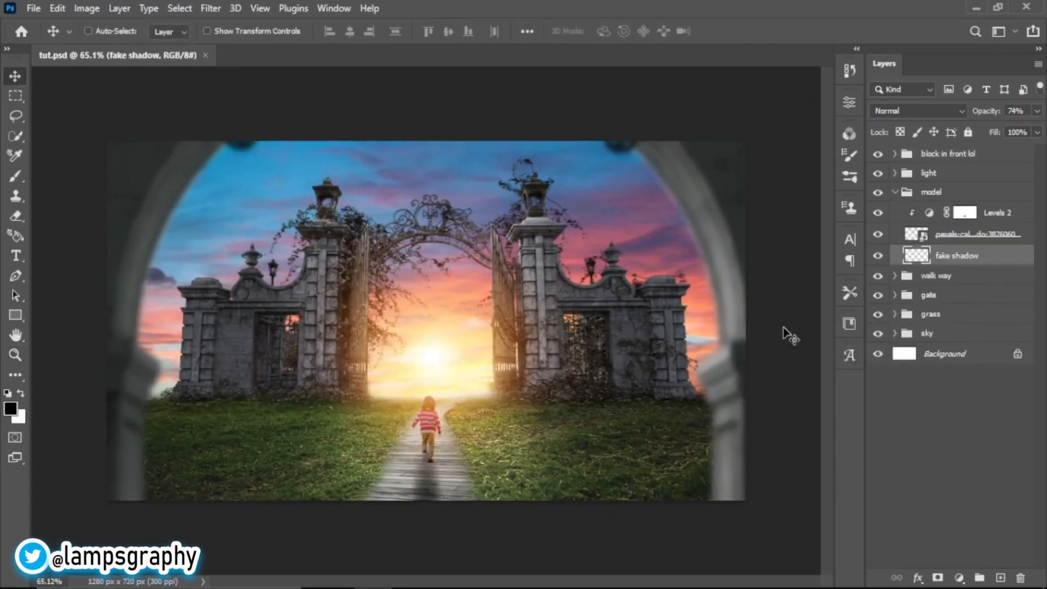
key("ctrl+t")
left_click_drag(454, 444, 500, 456)
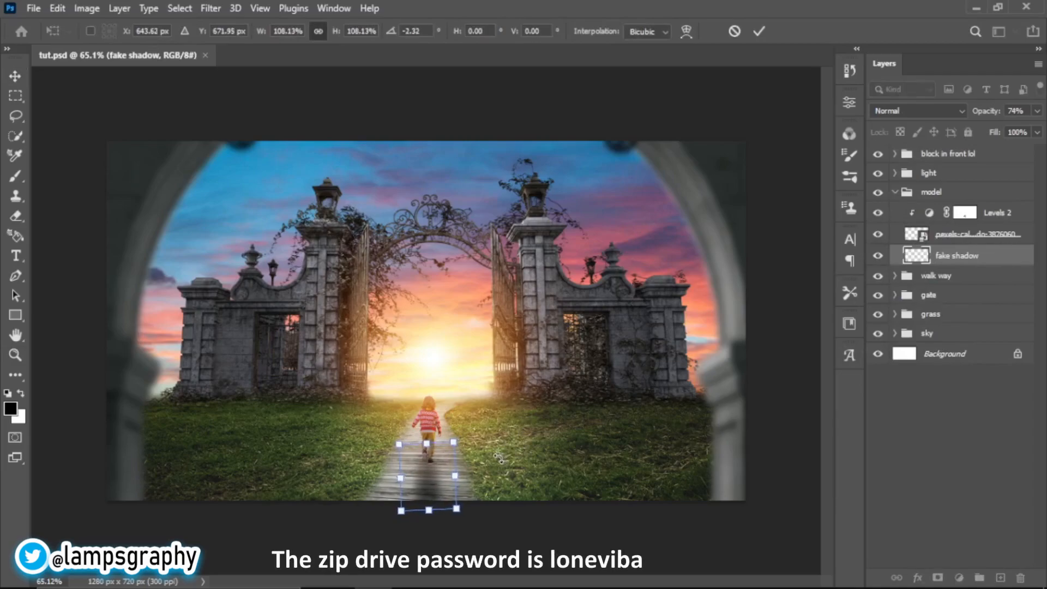
left_click(759, 33)
key("ctrl+s")
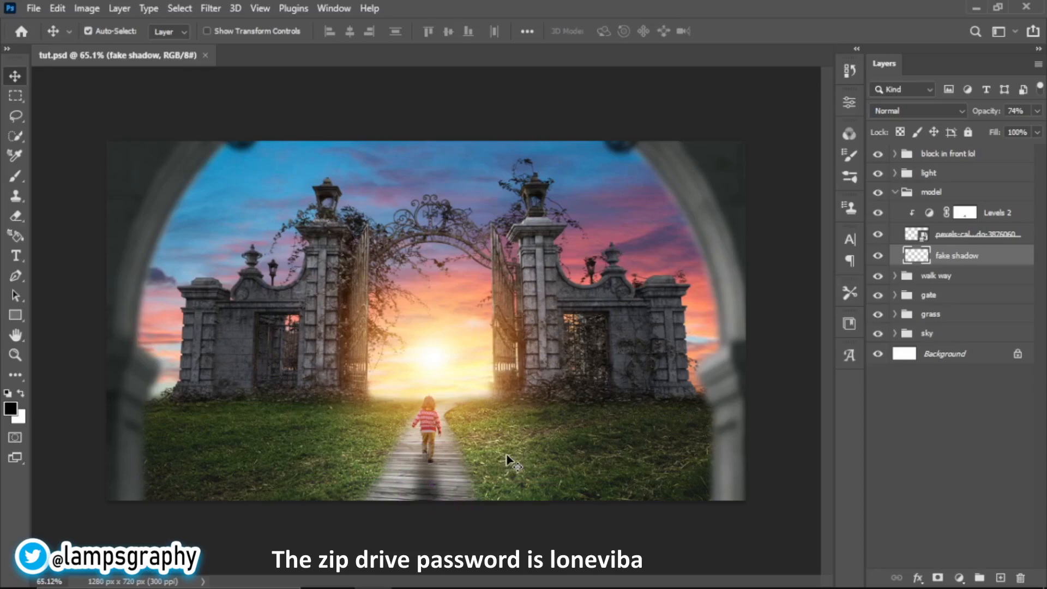
- Apply a 2.7 px Gaussian Blur to the grass photo layer and collapse the grass group
left_click(650, 436)
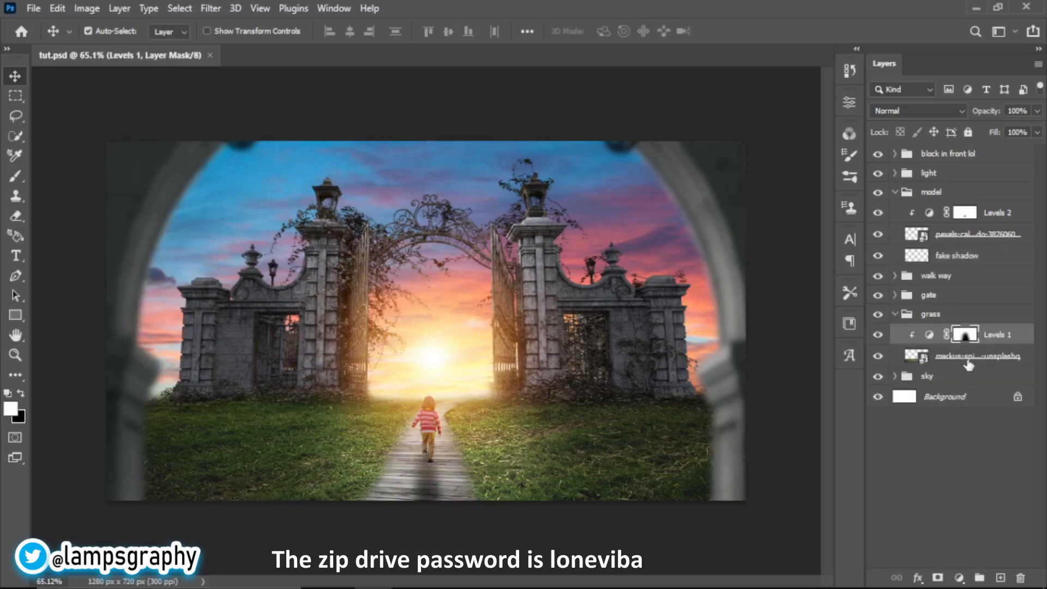
left_click(969, 364)
left_click(211, 8)
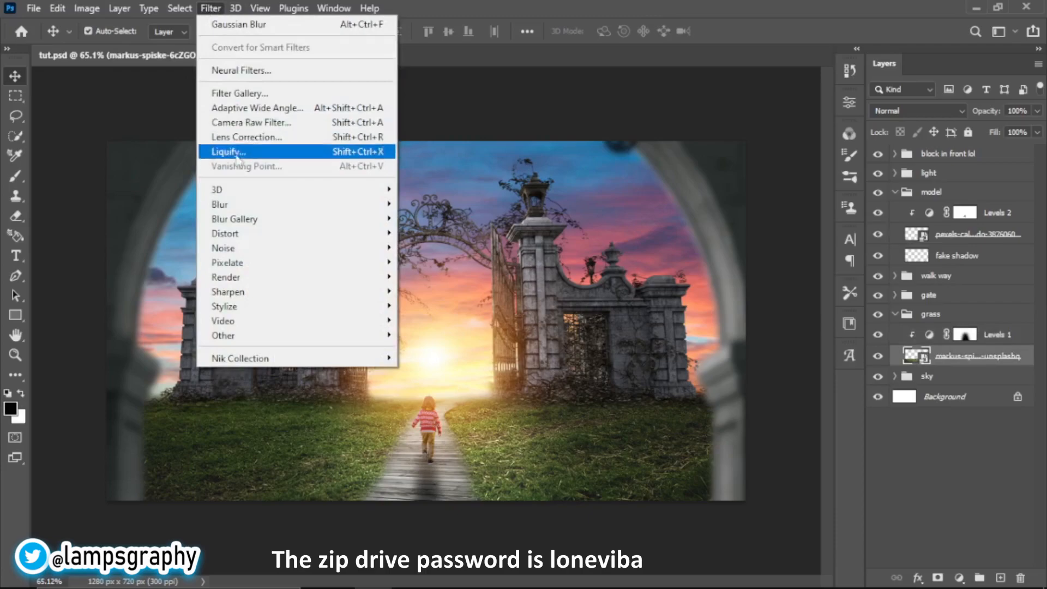
mouse_move(221, 203)
left_click(437, 262)
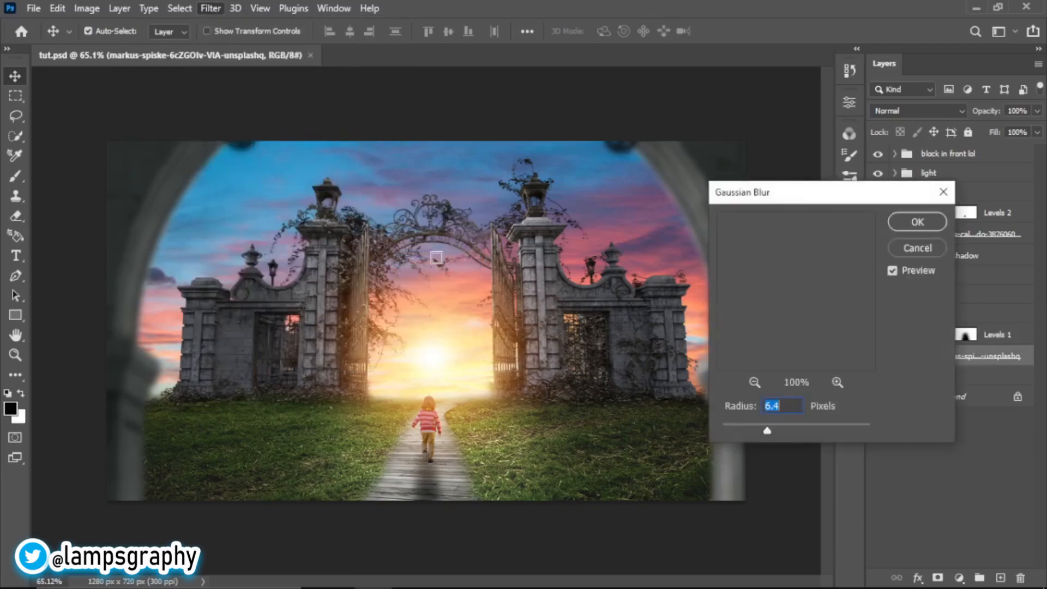
left_click_drag(766, 437, 751, 433)
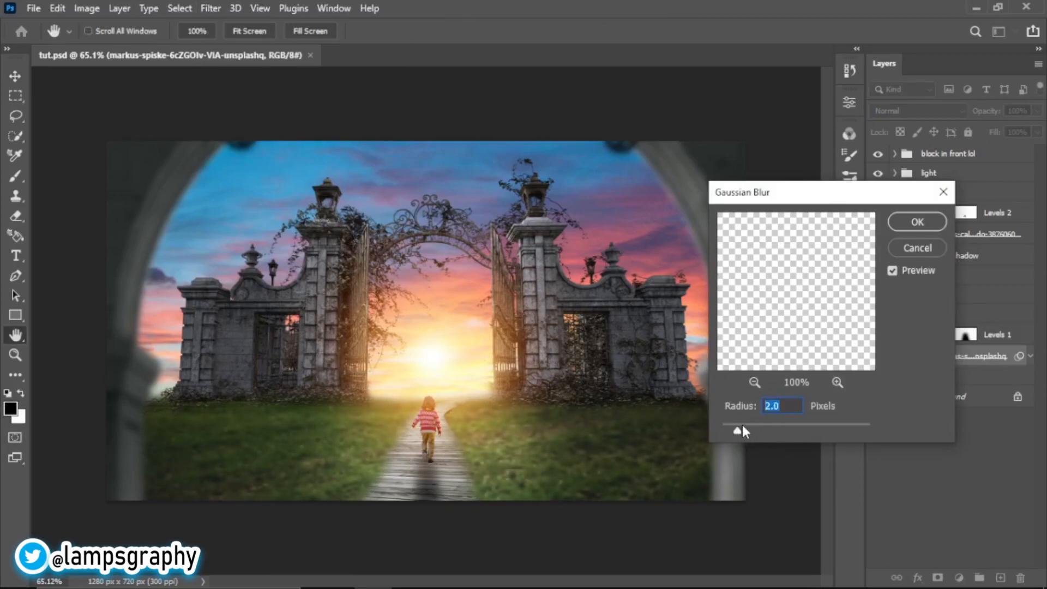
left_click_drag(740, 427, 739, 427)
left_click(895, 223)
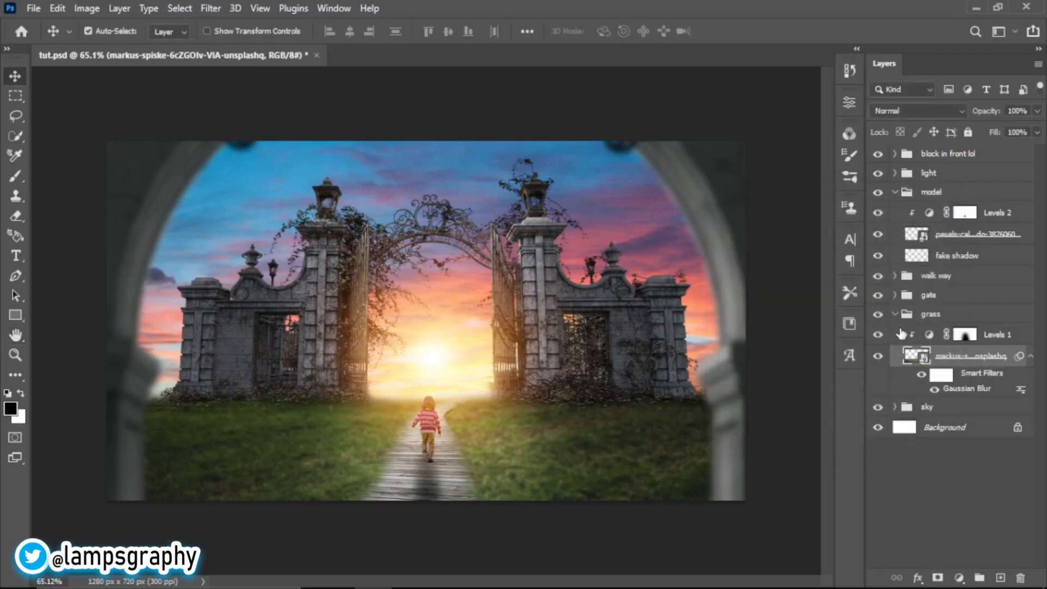
left_click(892, 314)
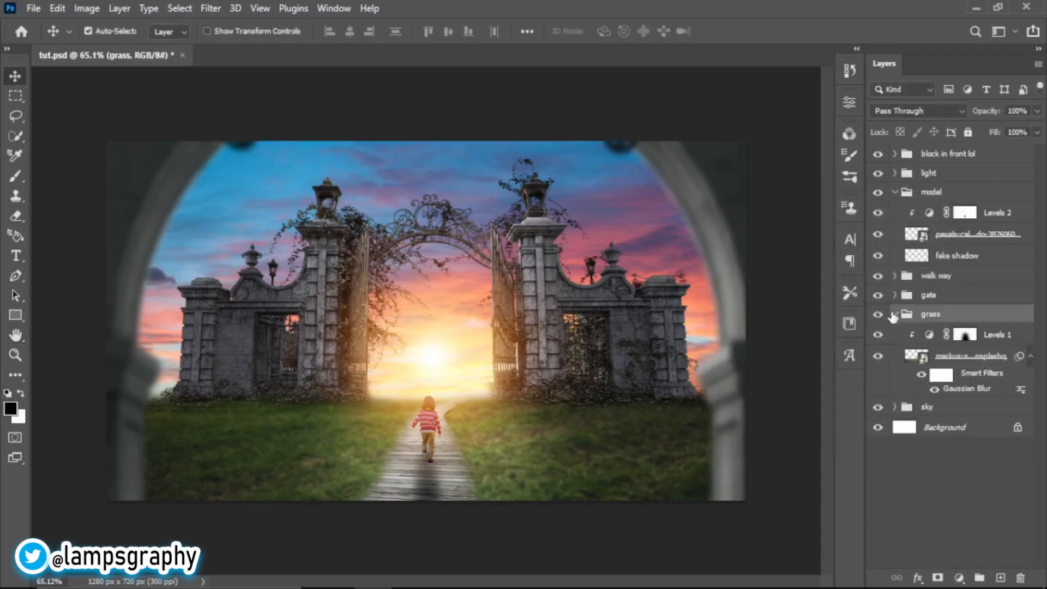
left_click(895, 315)
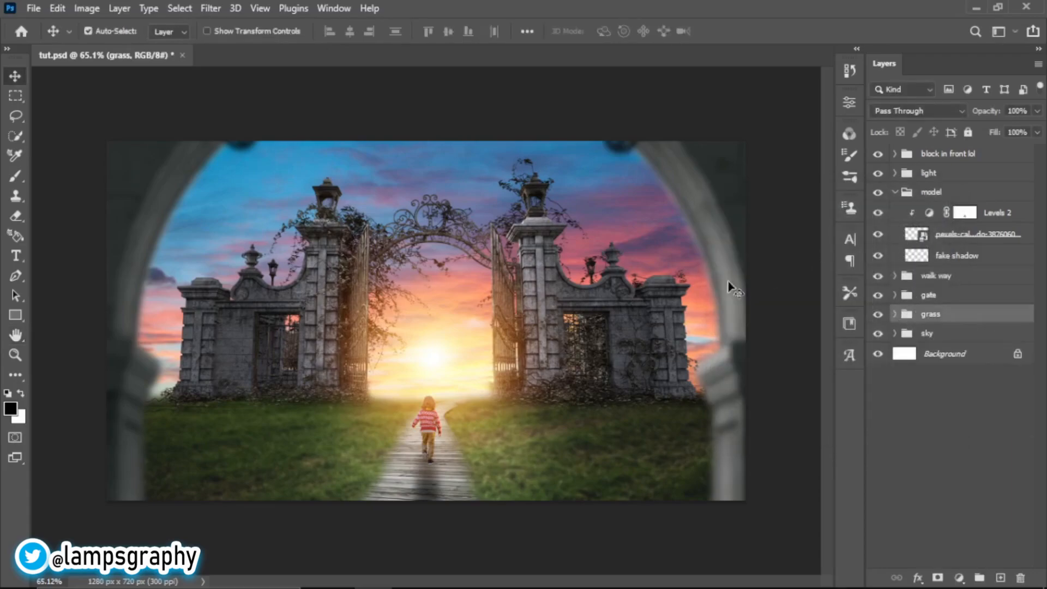
- Apply a slight Gaussian Blur to the gate photo layer, collapse the gate group and save the document
left_click(664, 320)
left_click(932, 338)
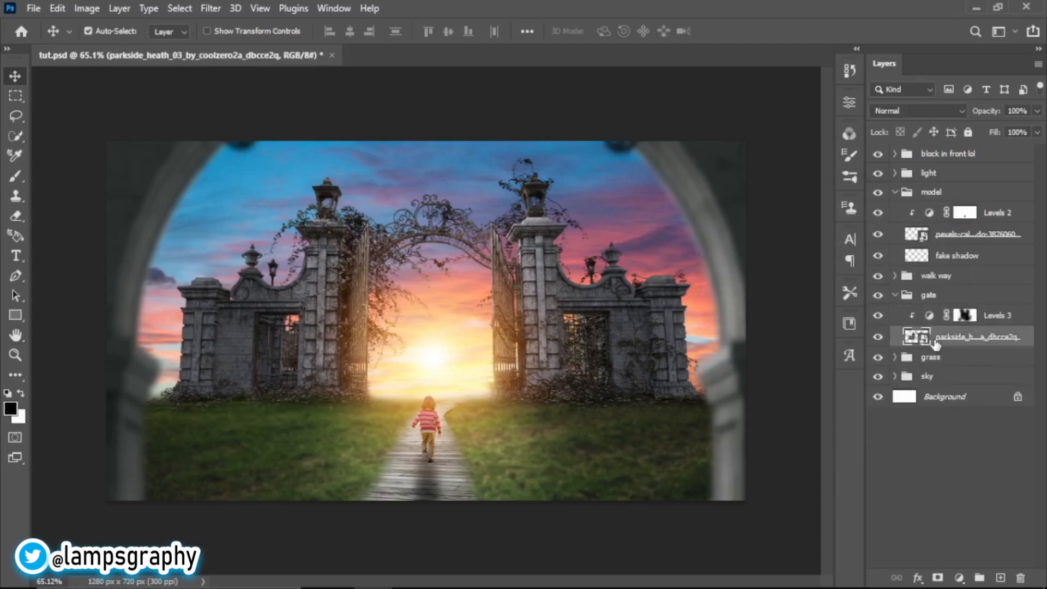
left_click(211, 9)
mouse_move(268, 206)
left_click(436, 262)
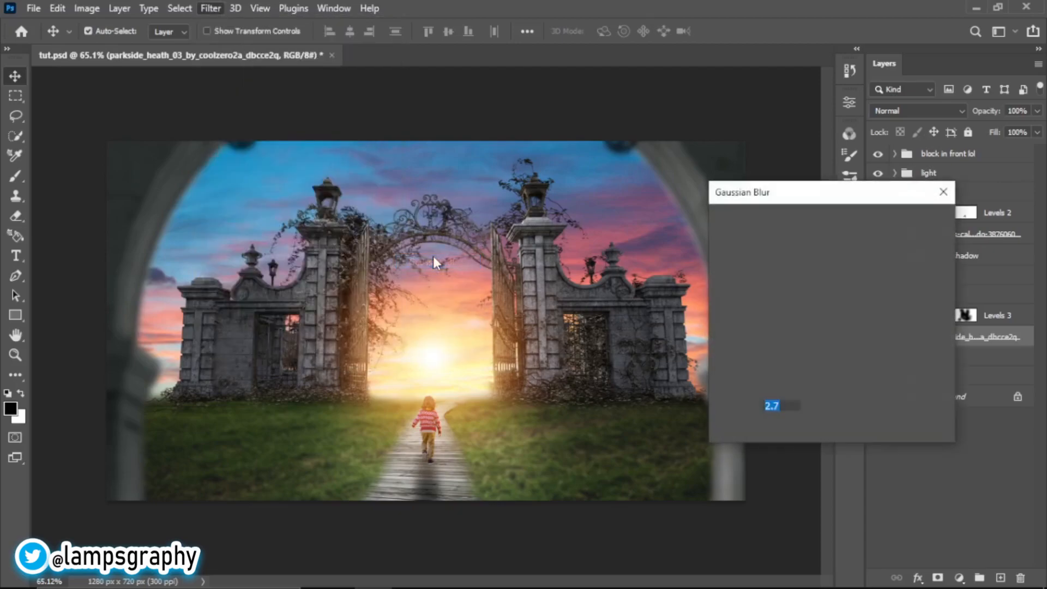
left_click_drag(745, 437, 732, 438)
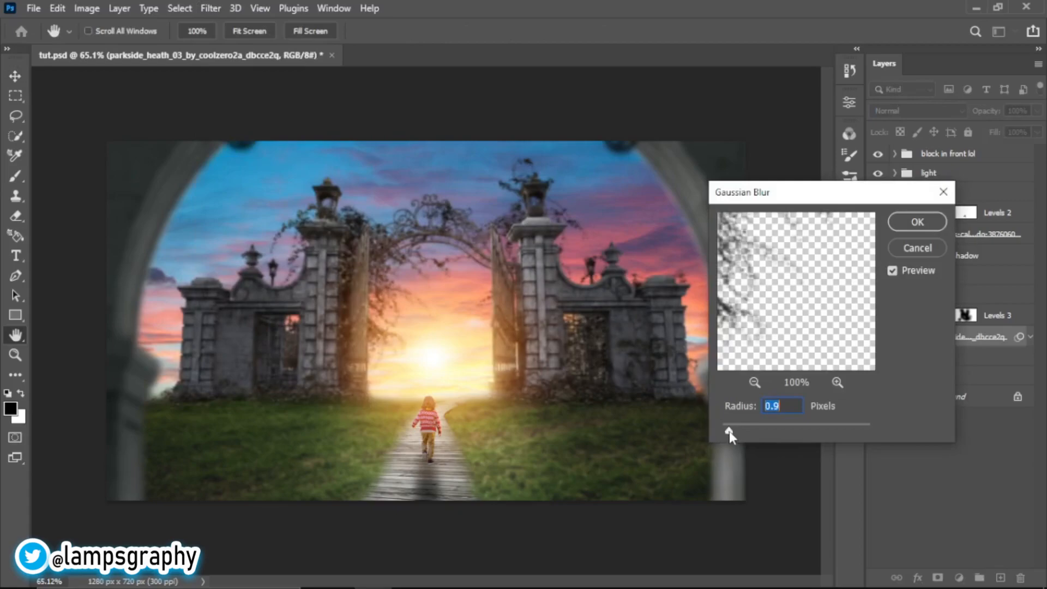
left_click_drag(729, 434, 727, 435)
left_click(907, 229)
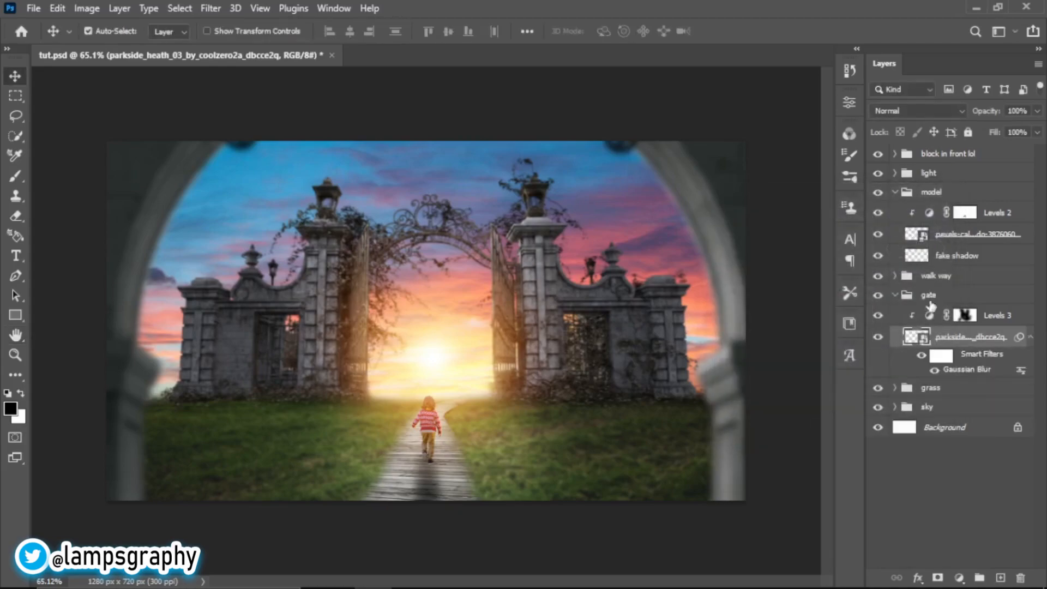
left_click(896, 295)
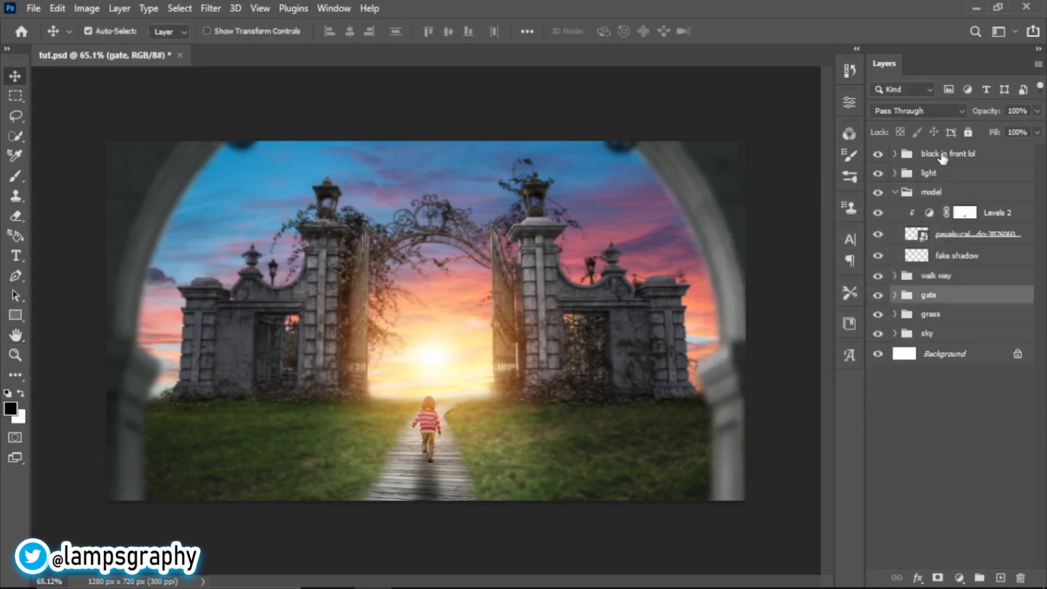
left_click(944, 156)
key("ctrl+s")
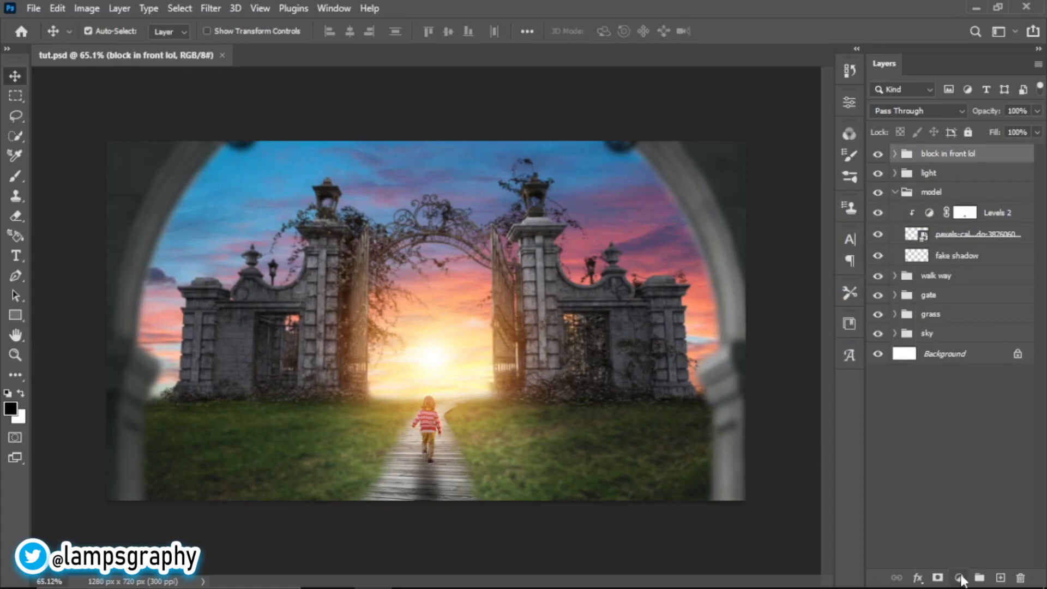
- Add a Curves adjustment above the block in front lol group and flatten its blue channel to a horizontal line about a third up
left_click(960, 578)
left_click(963, 382)
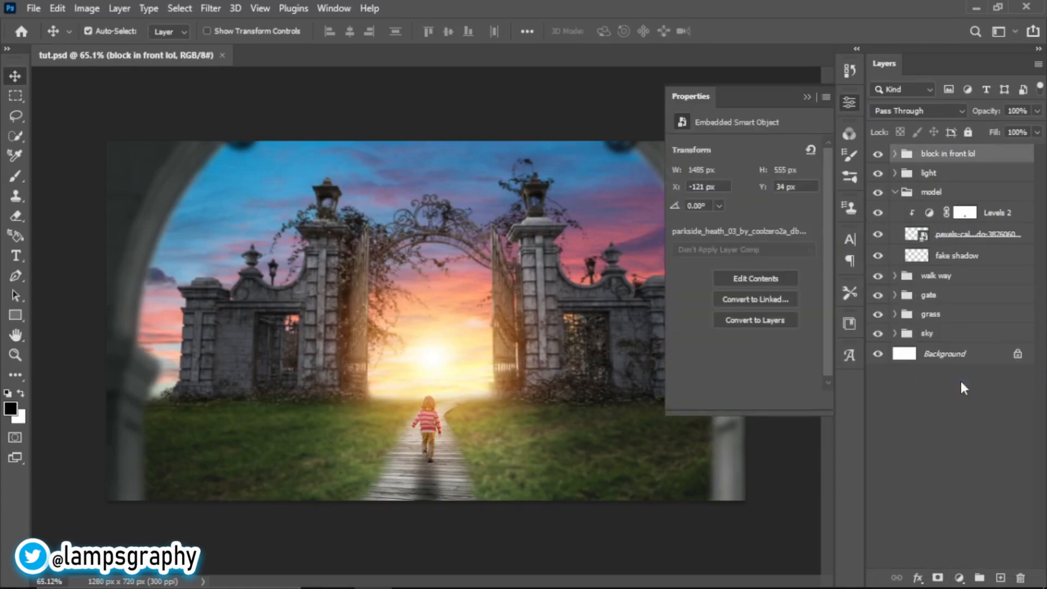
left_click(737, 168)
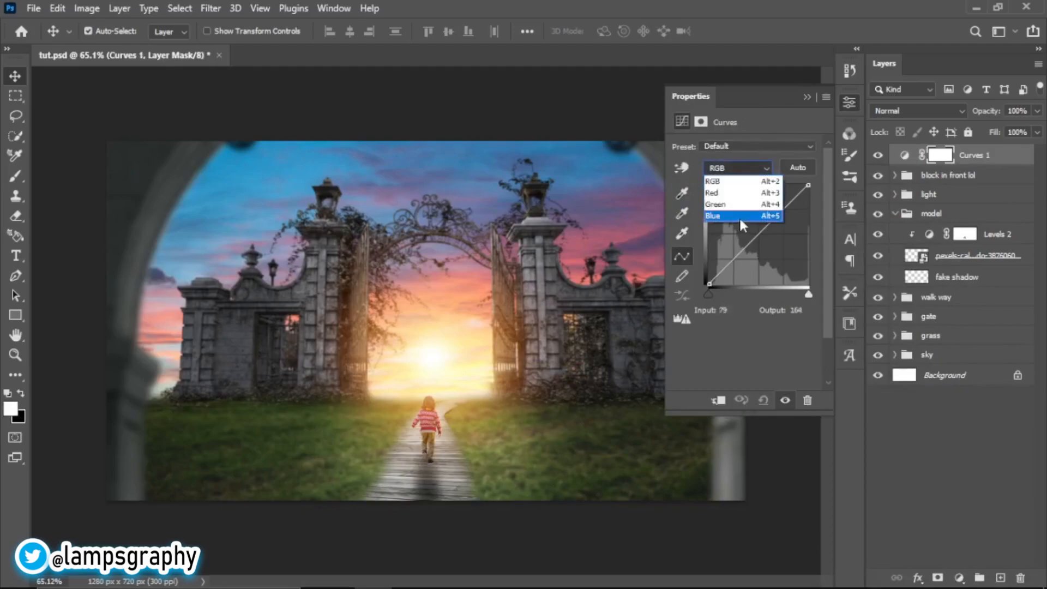
left_click(741, 217)
left_click_drag(809, 185, 693, 249)
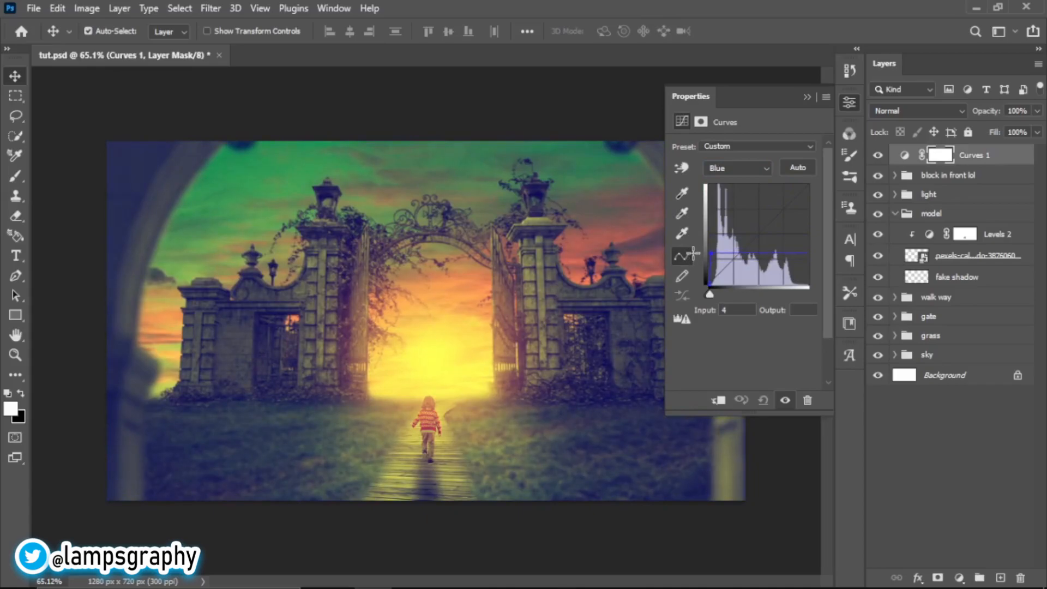
left_click_drag(692, 253, 693, 252)
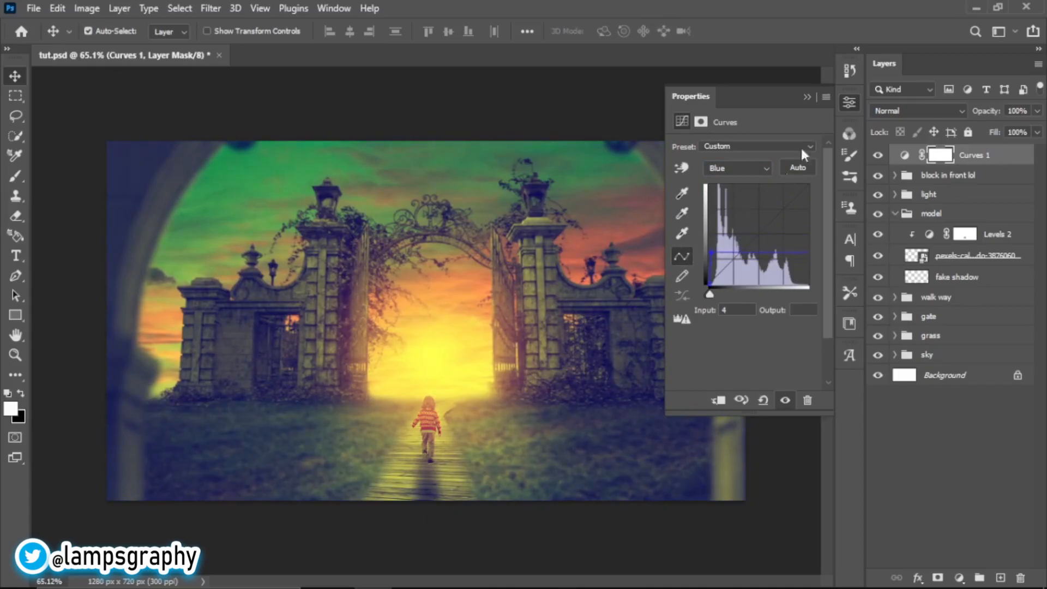
left_click(807, 98)
- Invert the Curves mask to black and paint white over the sunlit centre with a soft 900 px brush at 51% opacity
key("ctrl+i")
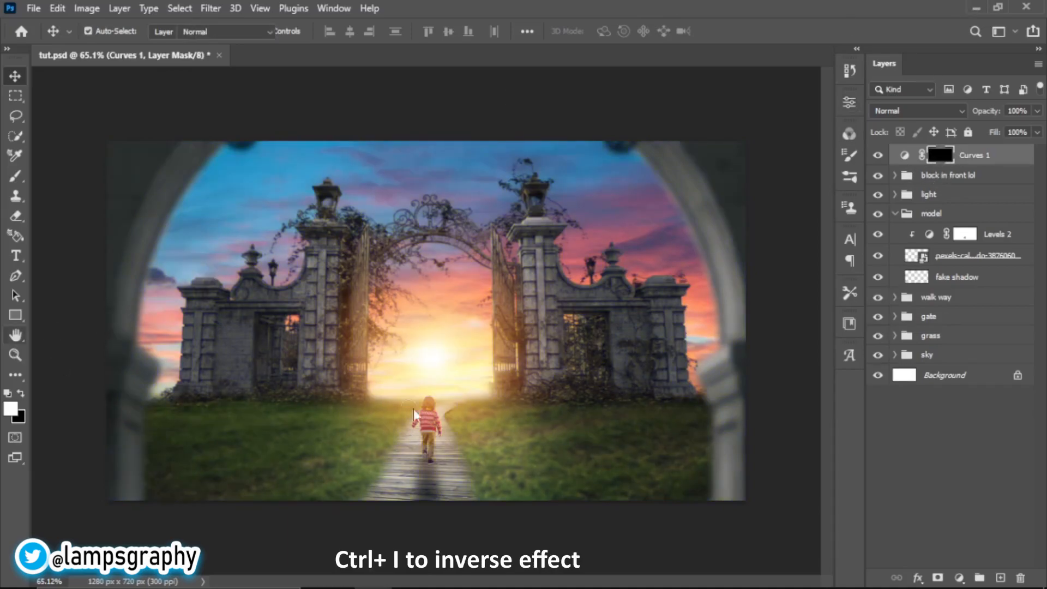
key("b")
key("bracketright")
key("bracketright")
key("bracketright")
key("bracketright")
key("bracketright")
key("bracketright")
key("bracketright")
key("bracketright")
key("bracketright")
key("bracketright")
key("bracketright")
key("bracketright")
key("bracketright")
key("bracketright")
key("bracketright")
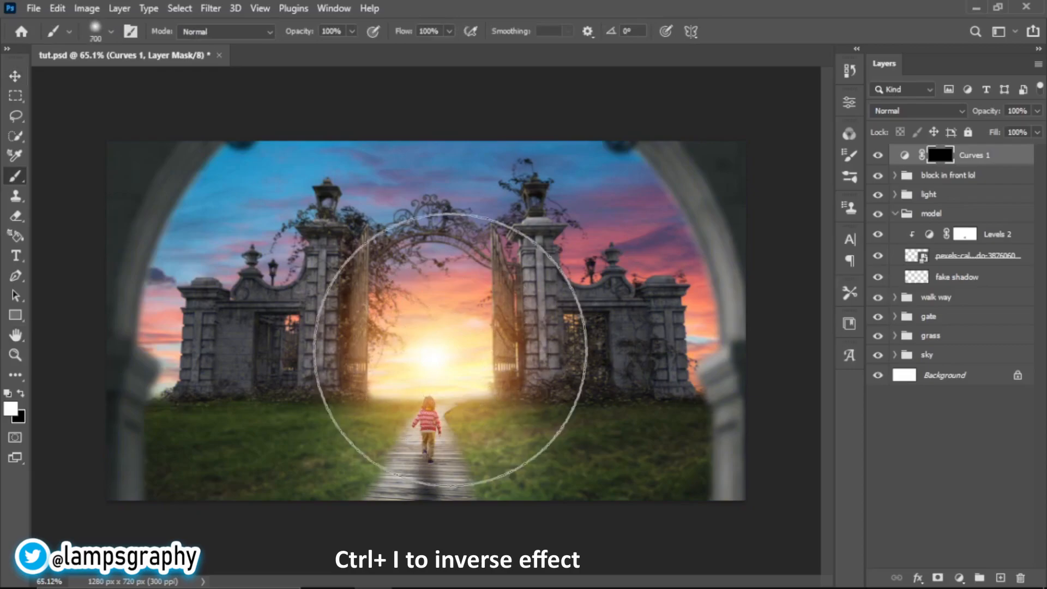
left_click(352, 32)
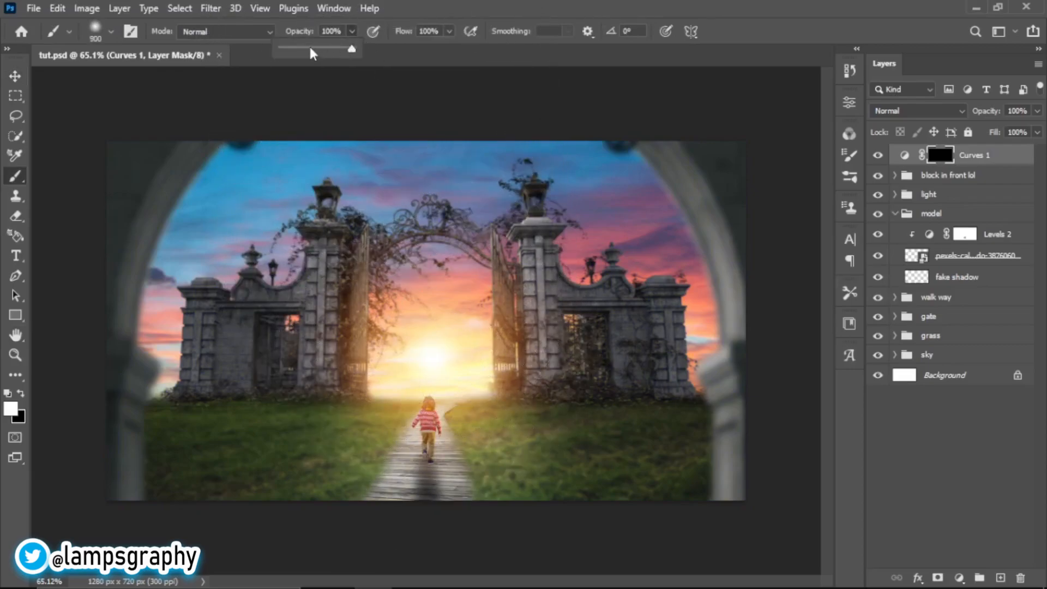
left_click(319, 53)
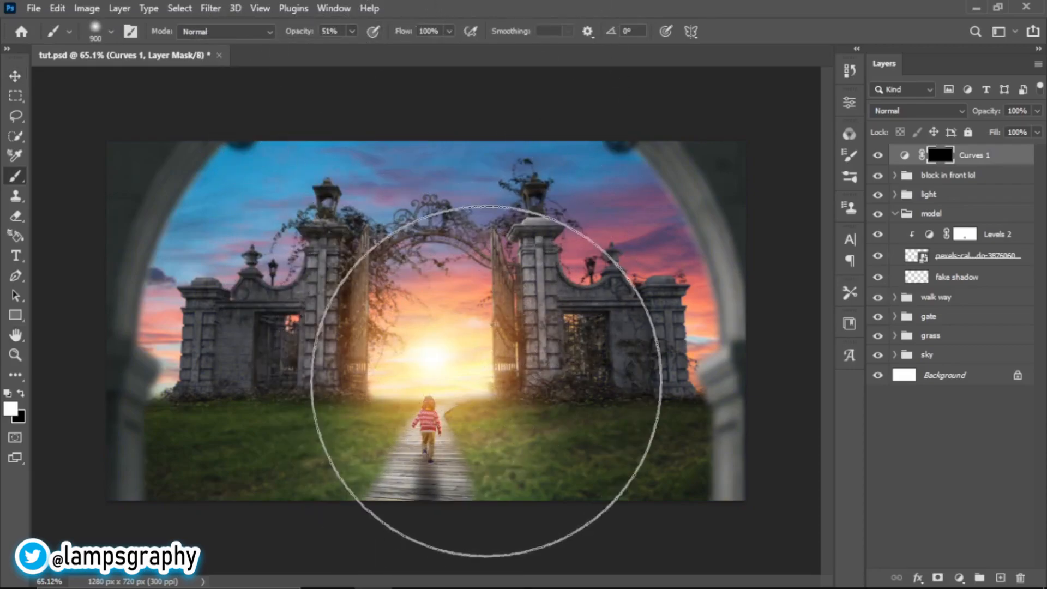
left_click_drag(461, 390, 543, 415)
- Paint the Curves effect over the rest of the scene on the mask, using a large white brush at 25% opacity
key("bracketright")
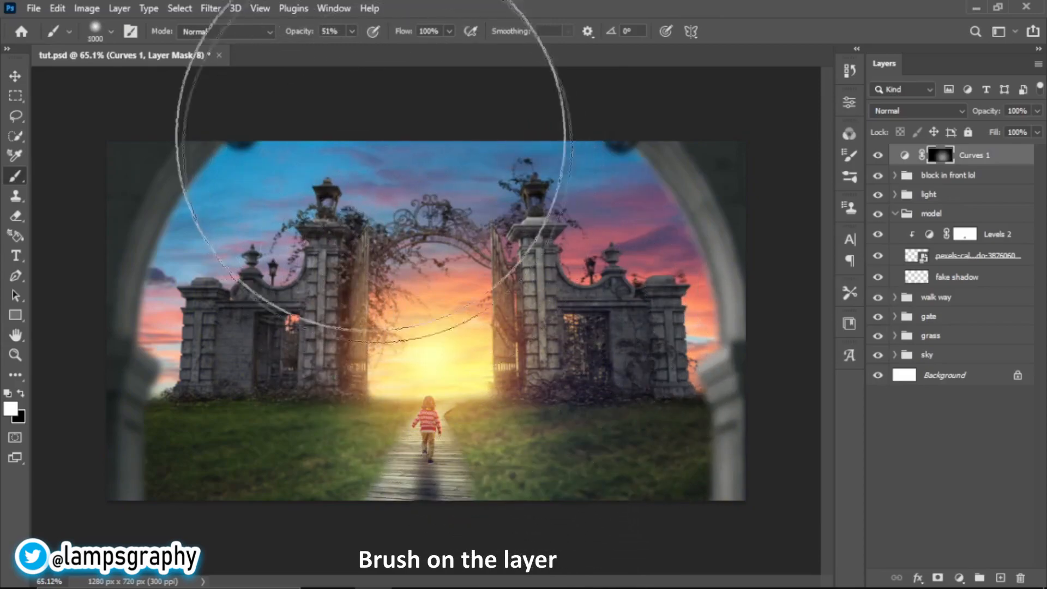
left_click(352, 34)
left_click(333, 51)
mouse_move(457, 308)
left_mouse_down()
mouse_move(395, 272)
mouse_move(355, 288)
left_mouse_up()
key("bracketleft")
key("bracketleft")
key("bracketleft")
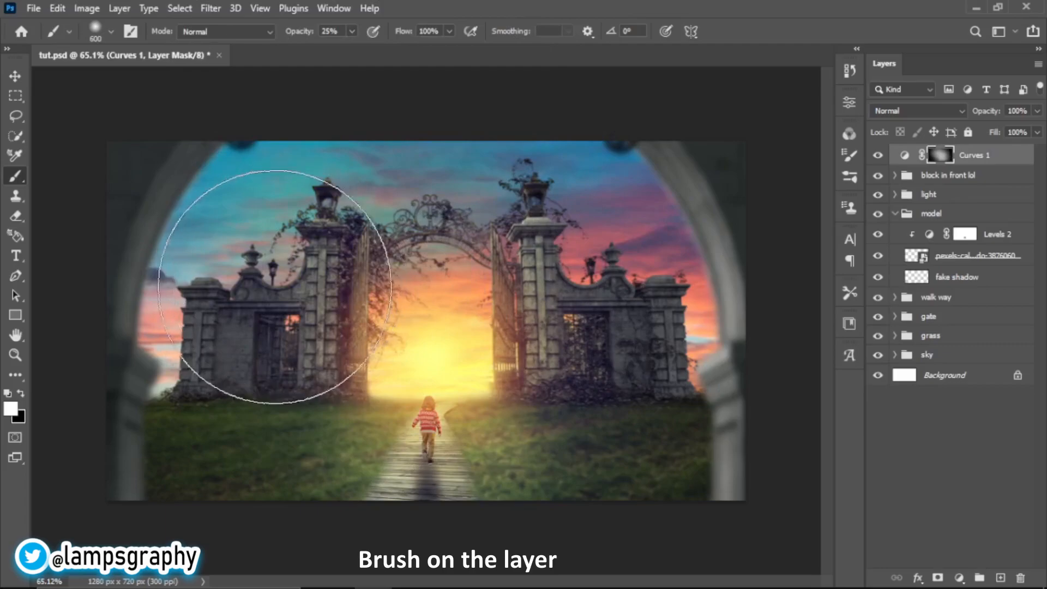
mouse_move(266, 364)
left_mouse_down()
mouse_move(490, 450)
mouse_move(599, 270)
mouse_move(302, 234)
mouse_move(239, 259)
mouse_move(630, 335)
mouse_move(279, 219)
mouse_move(234, 295)
mouse_move(578, 409)
mouse_move(268, 489)
mouse_move(501, 489)
mouse_move(612, 319)
mouse_move(587, 260)
mouse_move(717, 477)
mouse_move(624, 461)
mouse_move(809, 374)
left_mouse_up()
- Compare the image with and without the Curves adjustment and reduce that layer's opacity to 71%
left_click(878, 156)
left_click(878, 155)
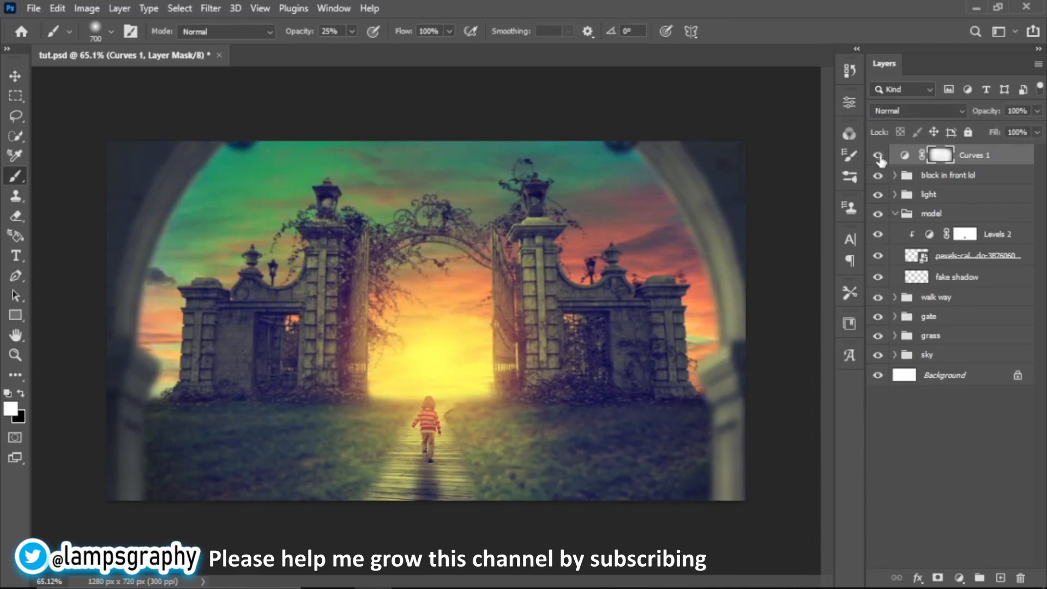
left_click(1038, 111)
left_click_drag(1005, 128, 1014, 130)
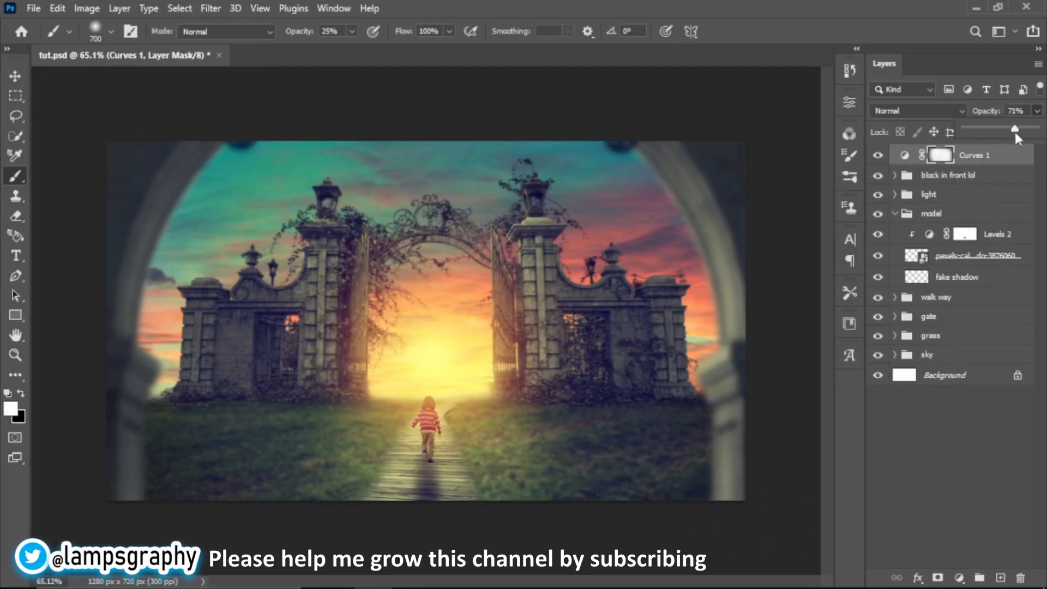
left_click_drag(1015, 132, 1011, 144)
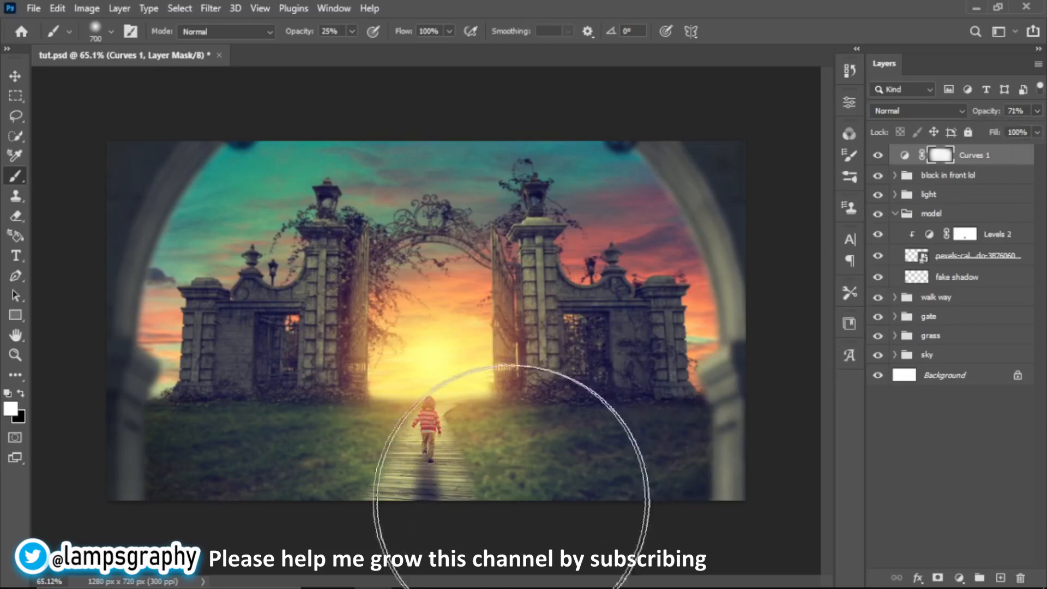
key("v")
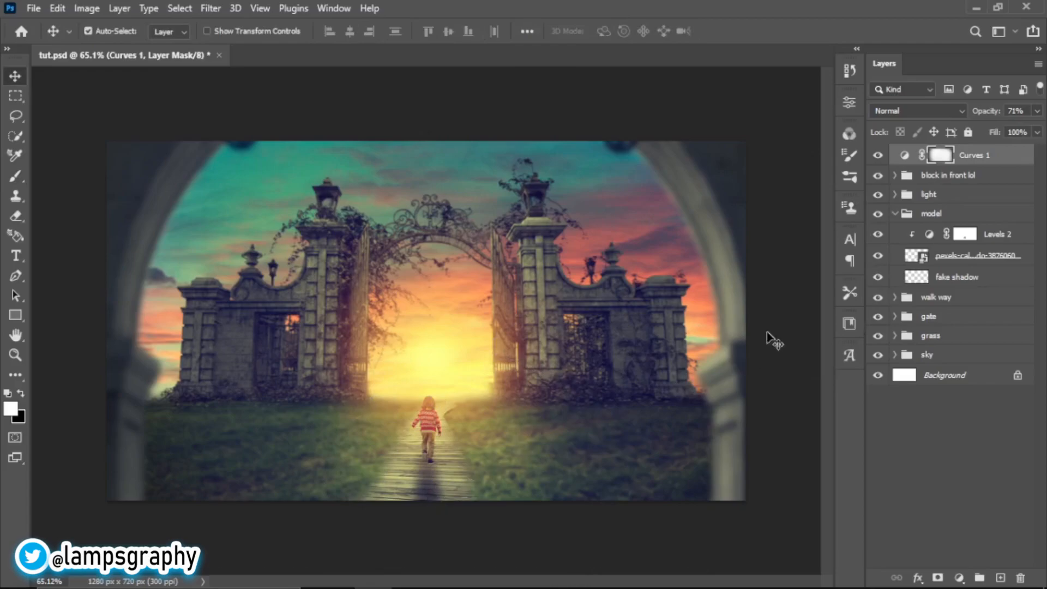
- Lower the opacity of the fake shadow layer and collapse the model group
left_click(949, 277)
left_click(1037, 111)
left_click_drag(1018, 130, 979, 132)
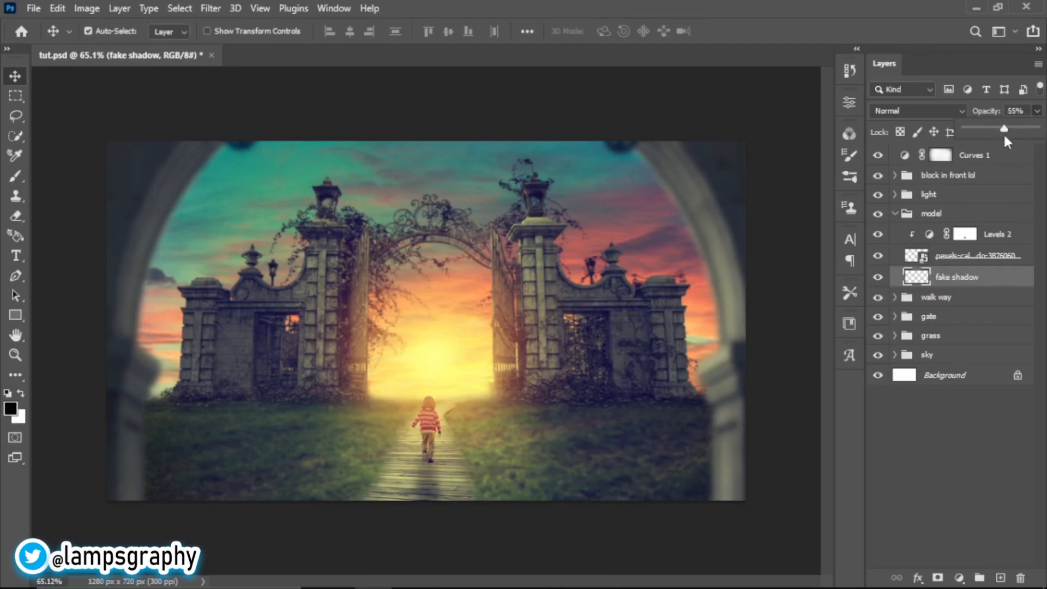
left_click(978, 279)
left_click(1038, 111)
left_click_drag(1011, 129, 1014, 130)
left_click(895, 215)
left_click(895, 215)
- Stamp all visible layers into a new layer above Curves 1 and open it in the Camera Raw filter
left_click(987, 155)
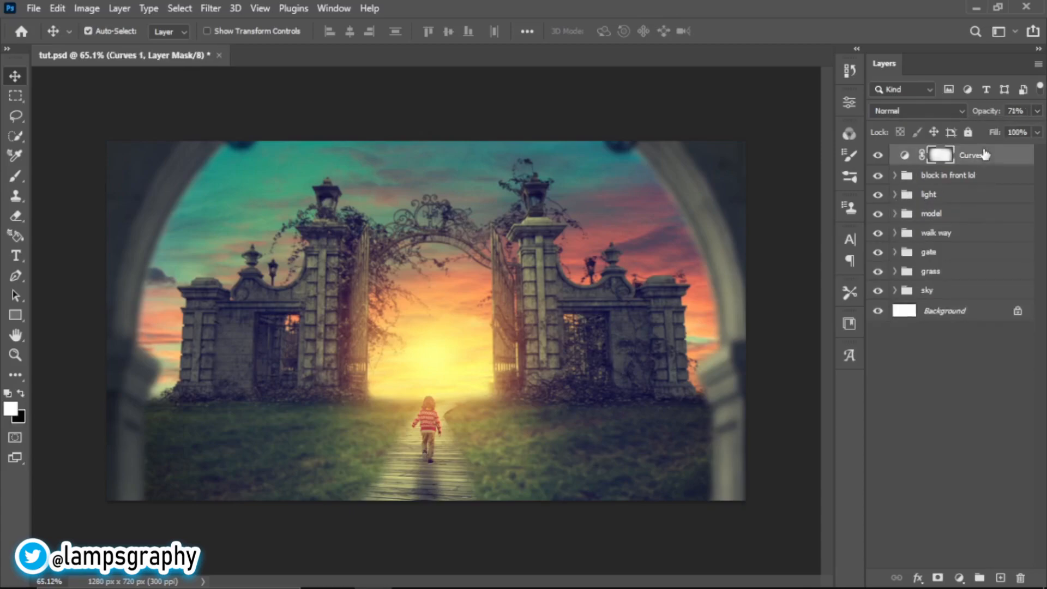
key("ctrl+shift+alt+e")
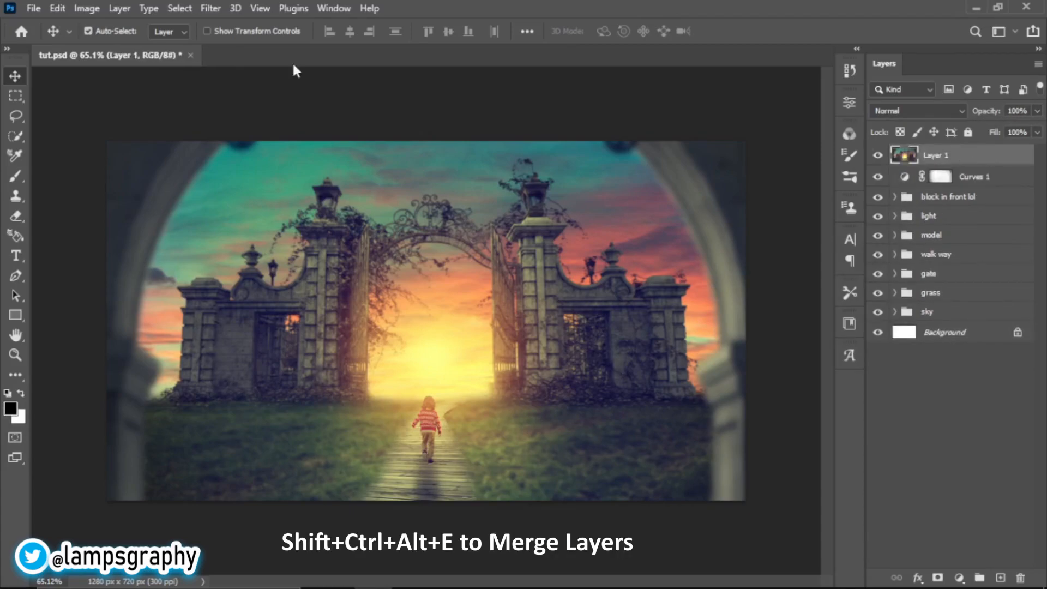
left_click(211, 8)
left_click(260, 126)
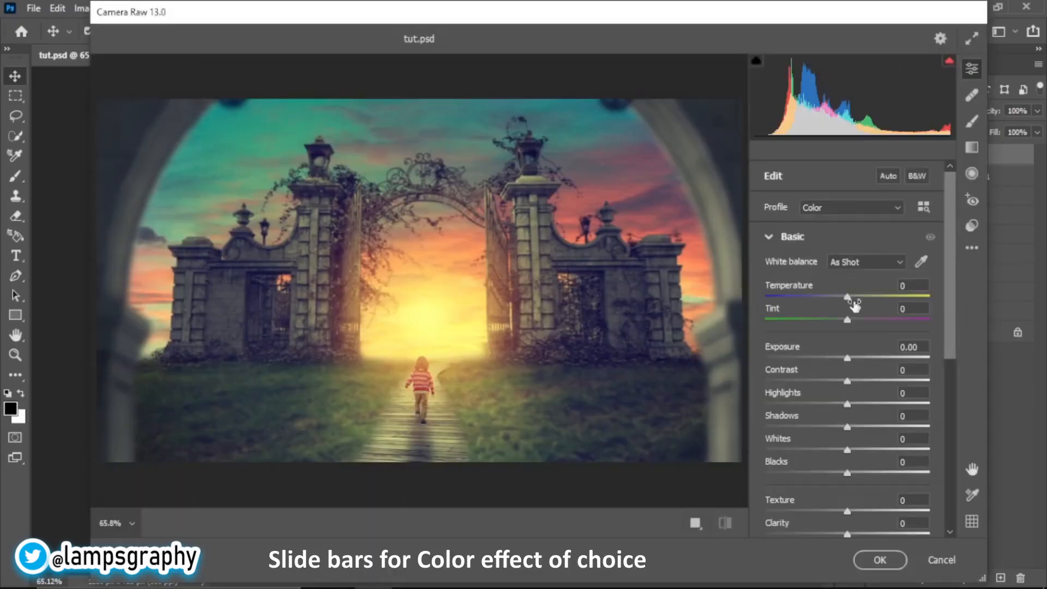
- Set the basic adjustments to temperature +2, tint +24, contrast +18, shadows -12, blacks -12, texture -2 and clarity -4
left_click_drag(853, 297, 862, 324)
scroll(950, 368, "down", 2)
left_click_drag(847, 370, 837, 371)
left_click_drag(847, 420, 836, 420)
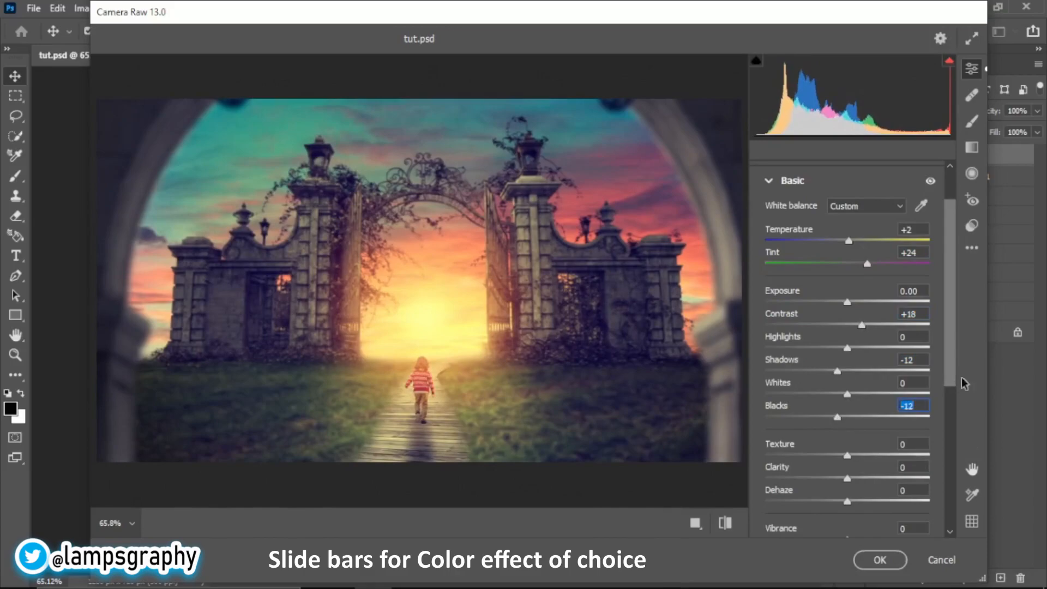
scroll(840, 420, "down", 3)
left_click_drag(850, 384, 852, 429)
scroll(846, 409, "down", 2)
left_click_drag(947, 429, 947, 324)
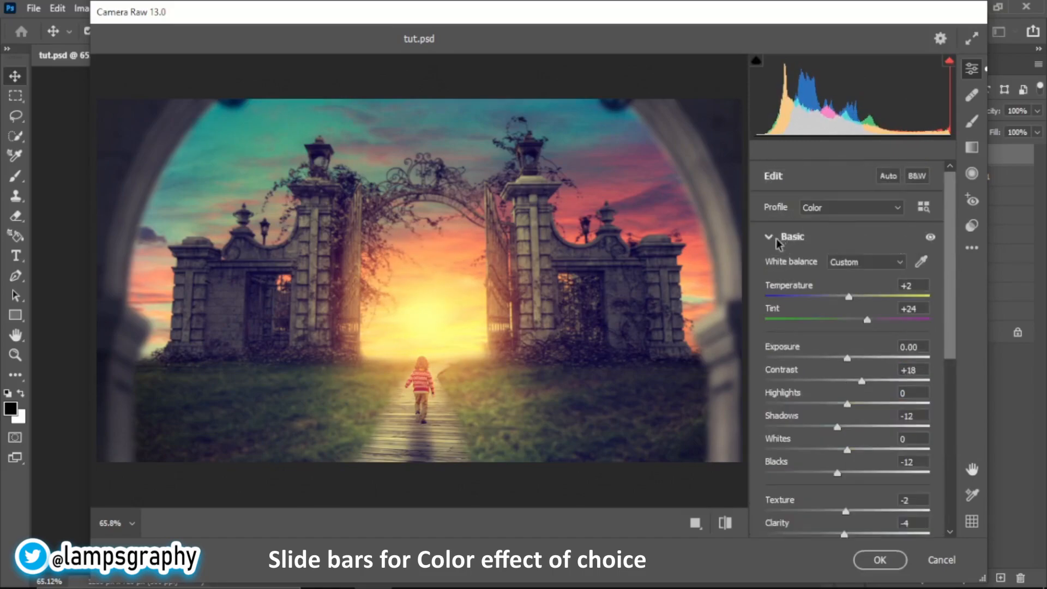
left_click(778, 237)
- Set the Camera Raw vignetting to -20 and the sharpening to 4
left_click(797, 450)
left_click_drag(847, 517, 828, 519)
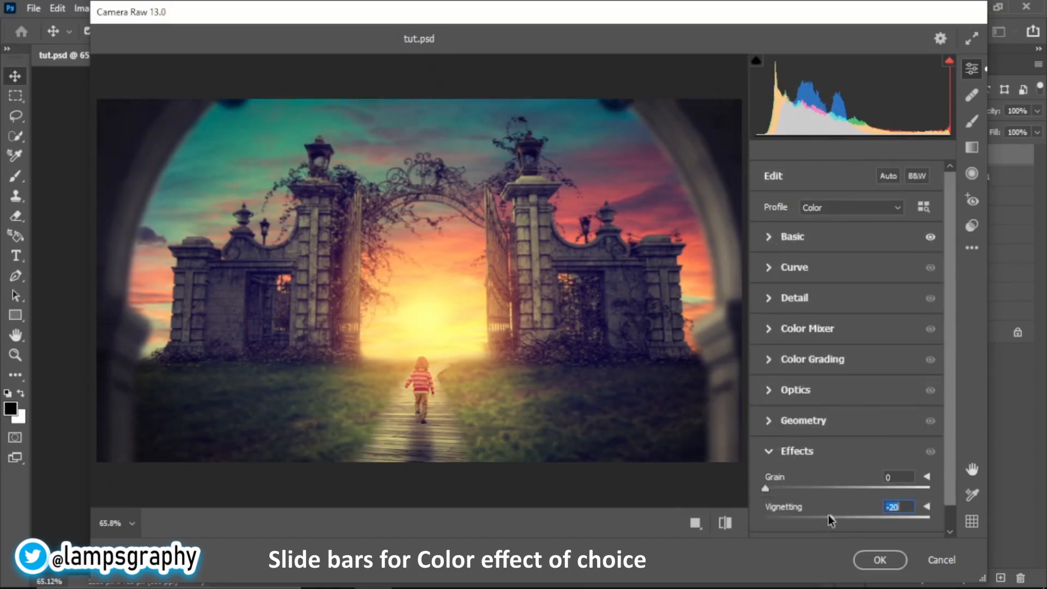
left_click(769, 451)
left_click(773, 301)
left_click_drag(766, 335, 769, 336)
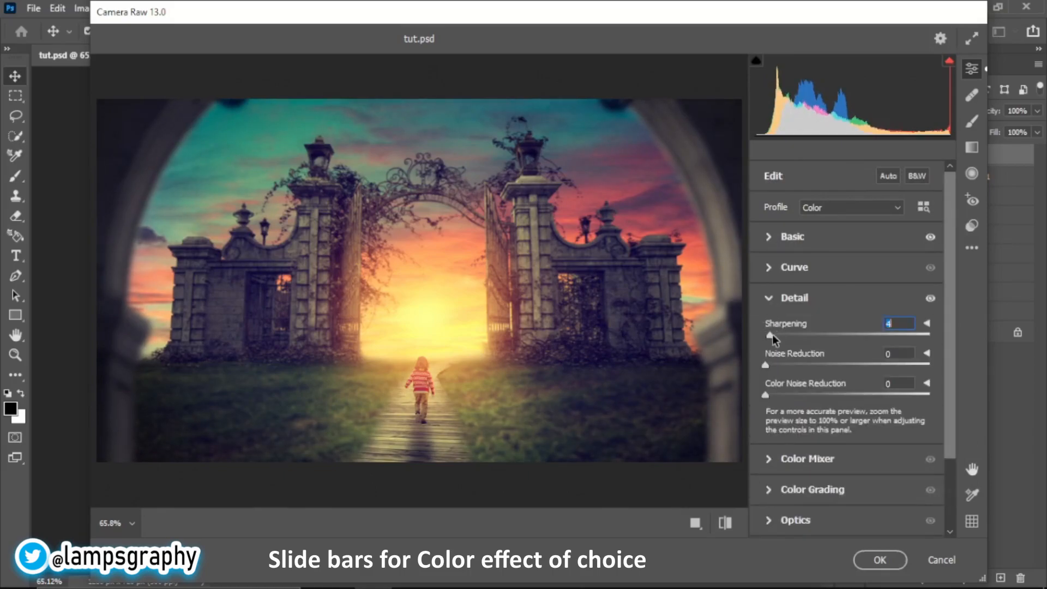
left_click(772, 298)
left_click(773, 266)
left_click(773, 215)
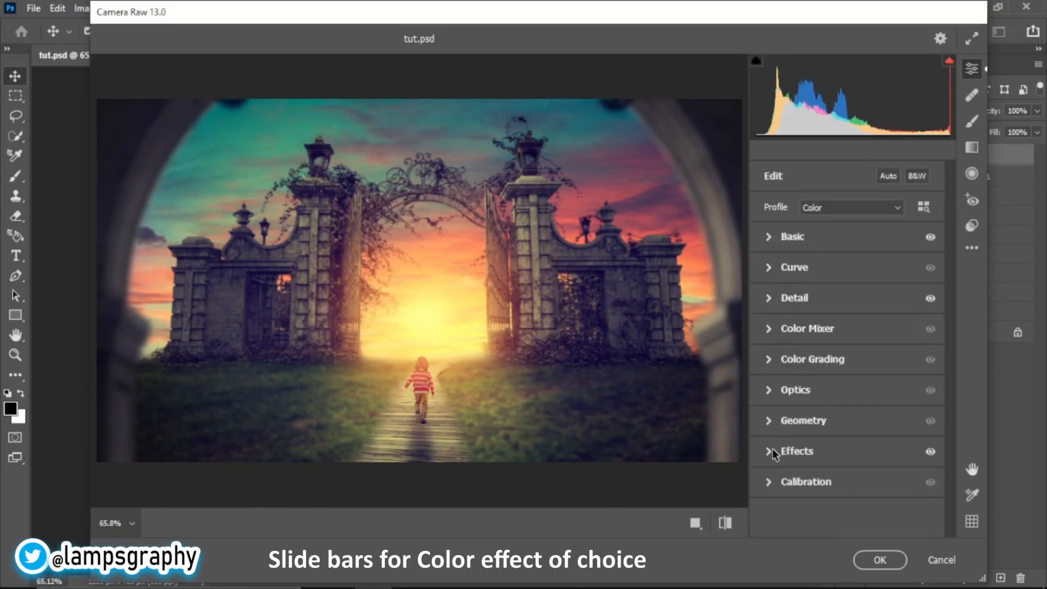
- Grade the midtones toward magenta with hue 315, saturation 69 and luminance -16, and apply the Camera Raw filter
left_click(777, 360)
mouse_move(848, 282)
left_mouse_down()
mouse_move(865, 281)
mouse_move(866, 301)
mouse_move(854, 298)
left_mouse_up()
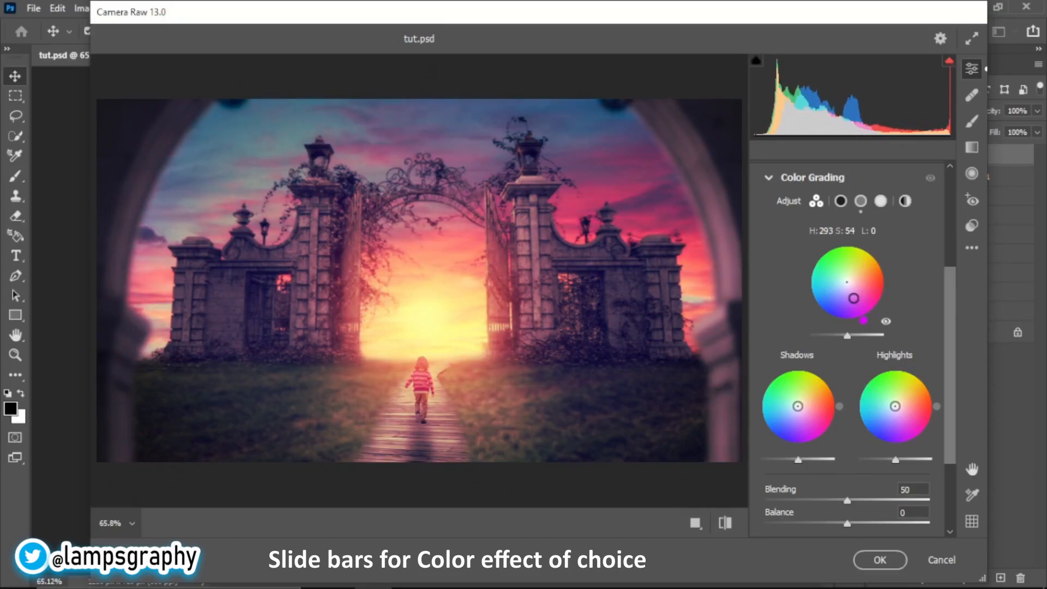
left_click_drag(854, 298, 856, 292)
left_click_drag(798, 406, 771, 395)
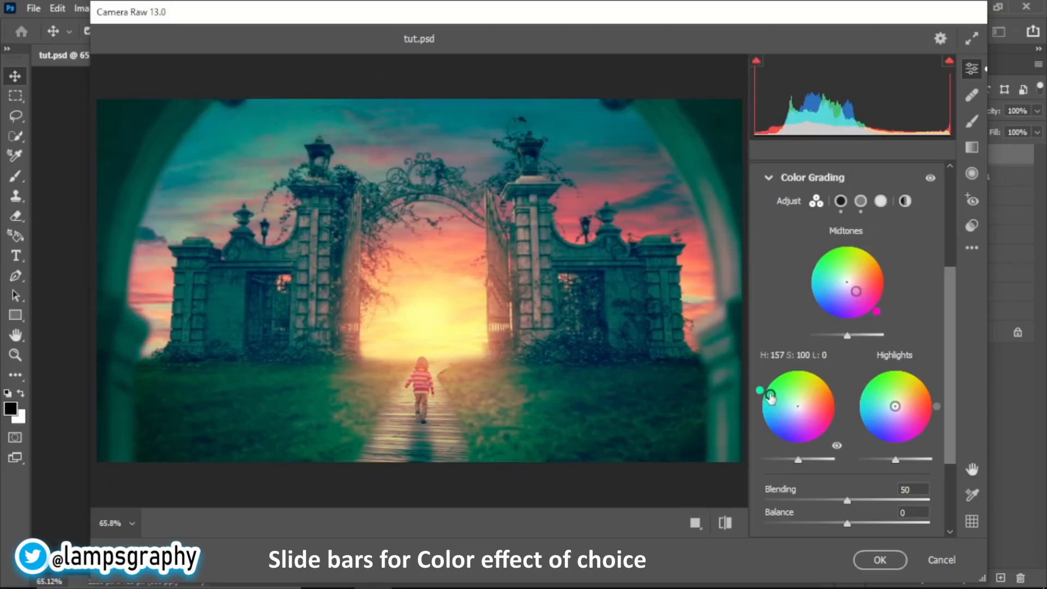
double_click(770, 395)
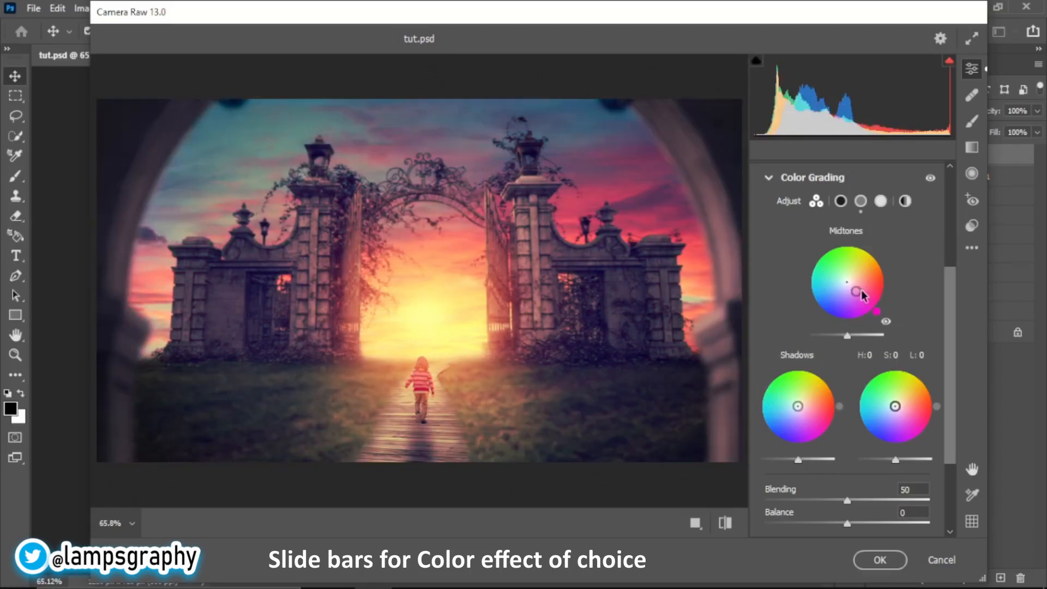
left_click_drag(862, 289, 867, 296)
mouse_move(847, 336)
left_mouse_down()
mouse_move(827, 342)
mouse_move(843, 342)
left_mouse_up()
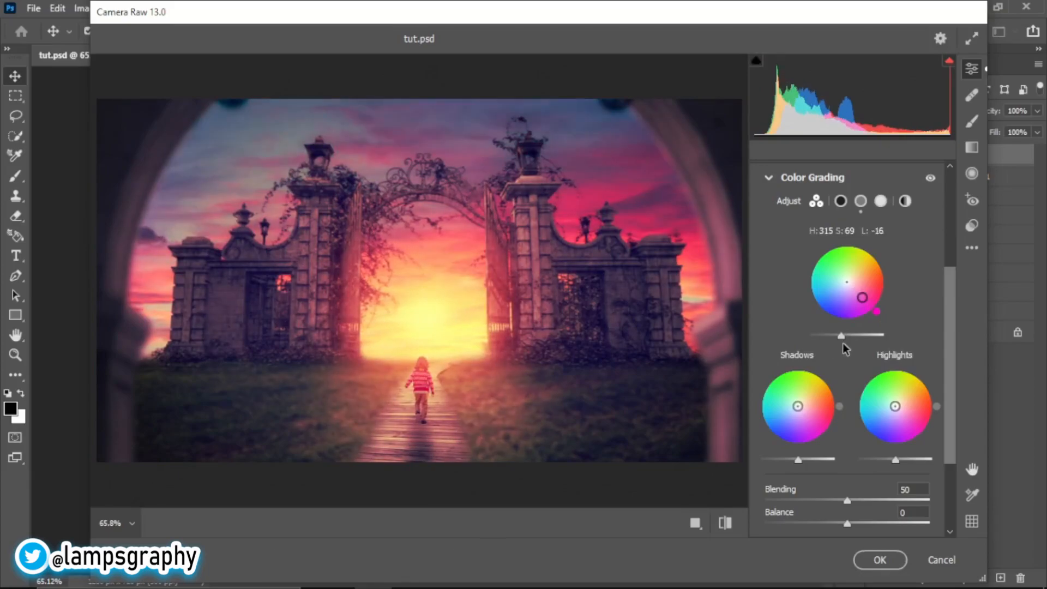
left_click(725, 523)
left_click(880, 560)
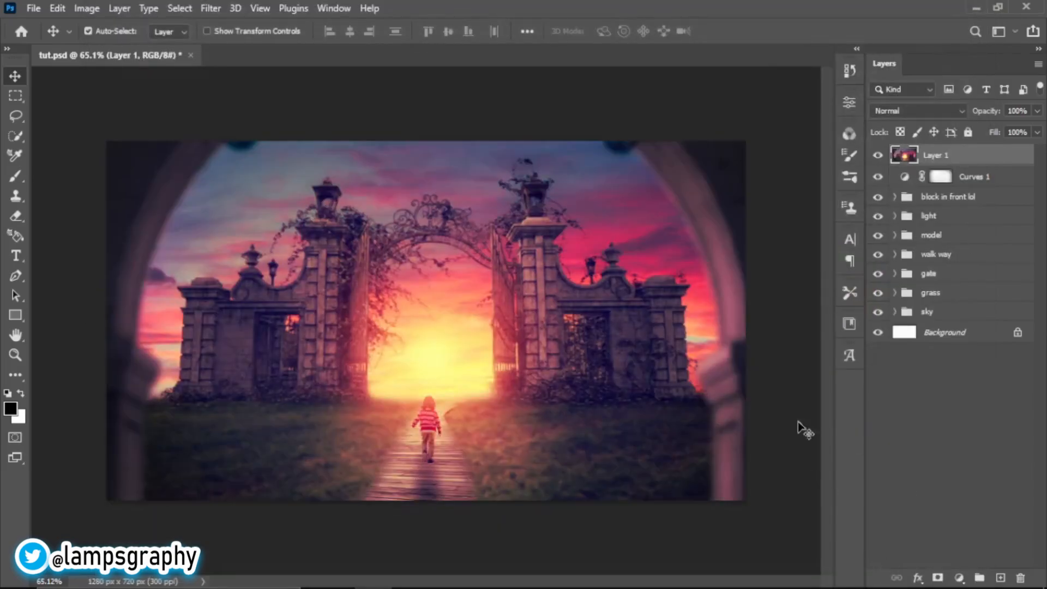
- Compare the composite with and without the graded merged layer and inspect its details up close
left_click(878, 157)
left_click(877, 156)
left_click(878, 157)
left_click(877, 156)
left_click(15, 355)
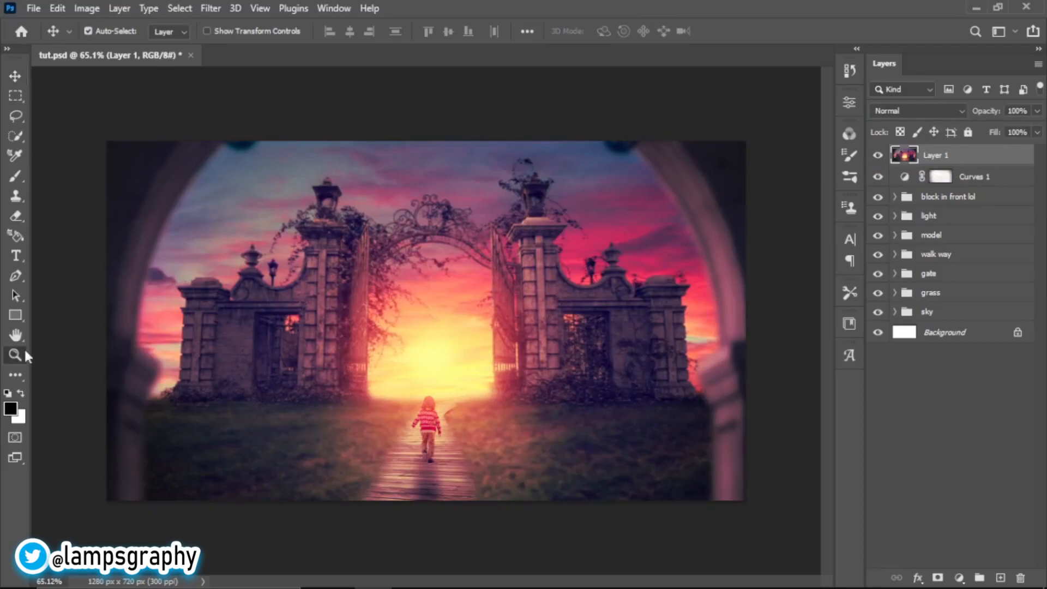
left_click_drag(441, 189, 490, 183)
left_click_drag(283, 275, 407, 11)
left_click_drag(605, 316, 556, 341)
left_click(460, 32)
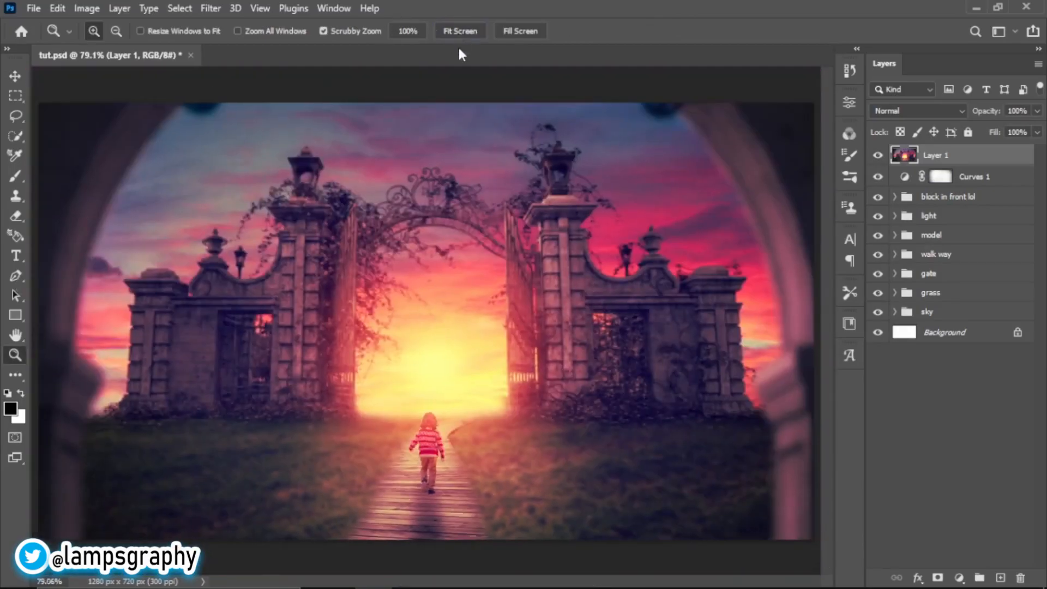